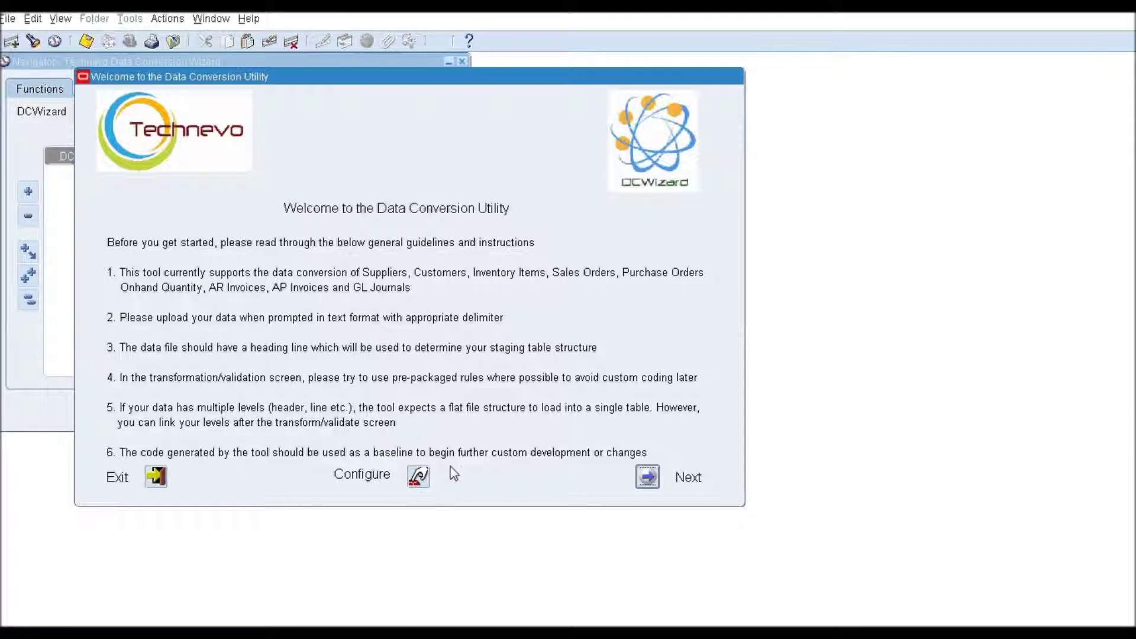
# Open the validation and derivation rules setup and load the Sales Orders rules.
pyautogui.click(418, 479)
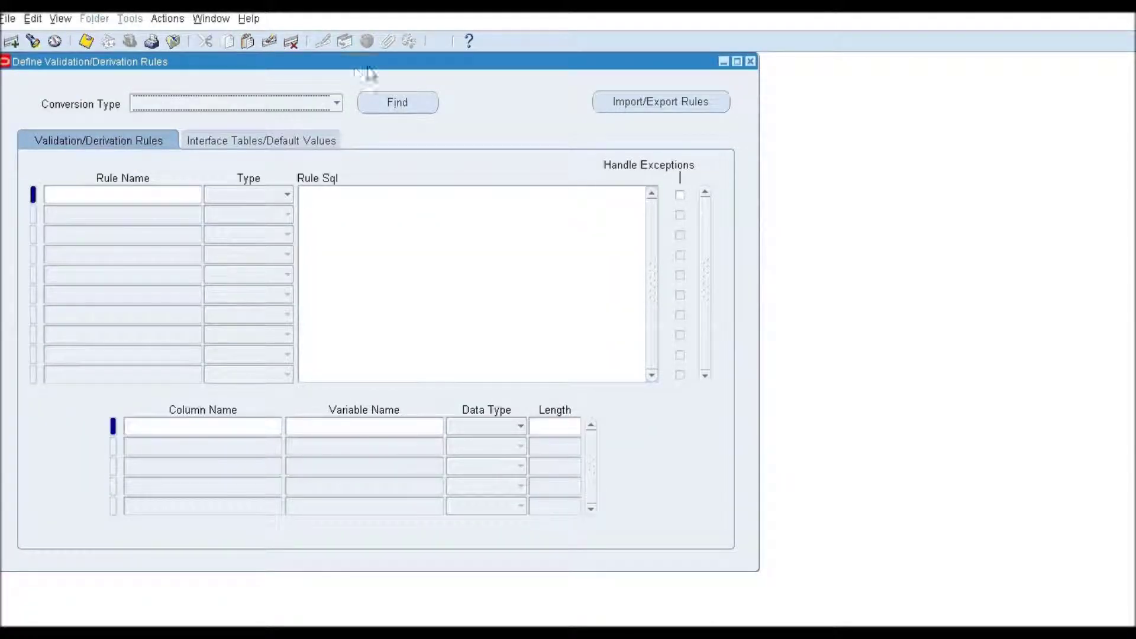
pyautogui.click(376, 107)
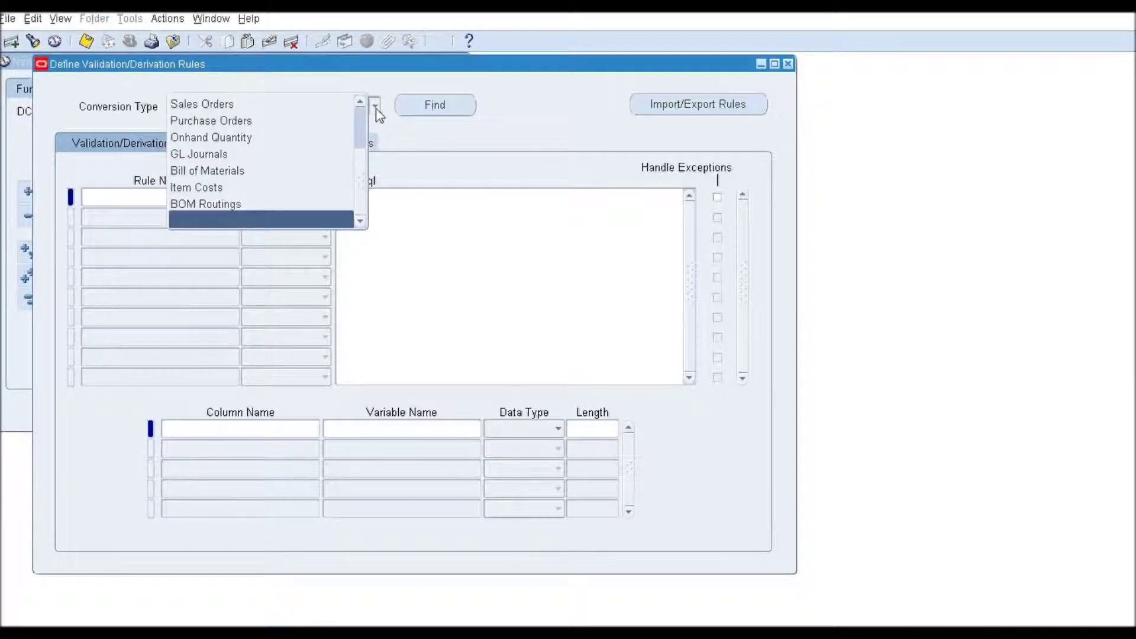
pyautogui.click(312, 106)
pyautogui.click(438, 105)
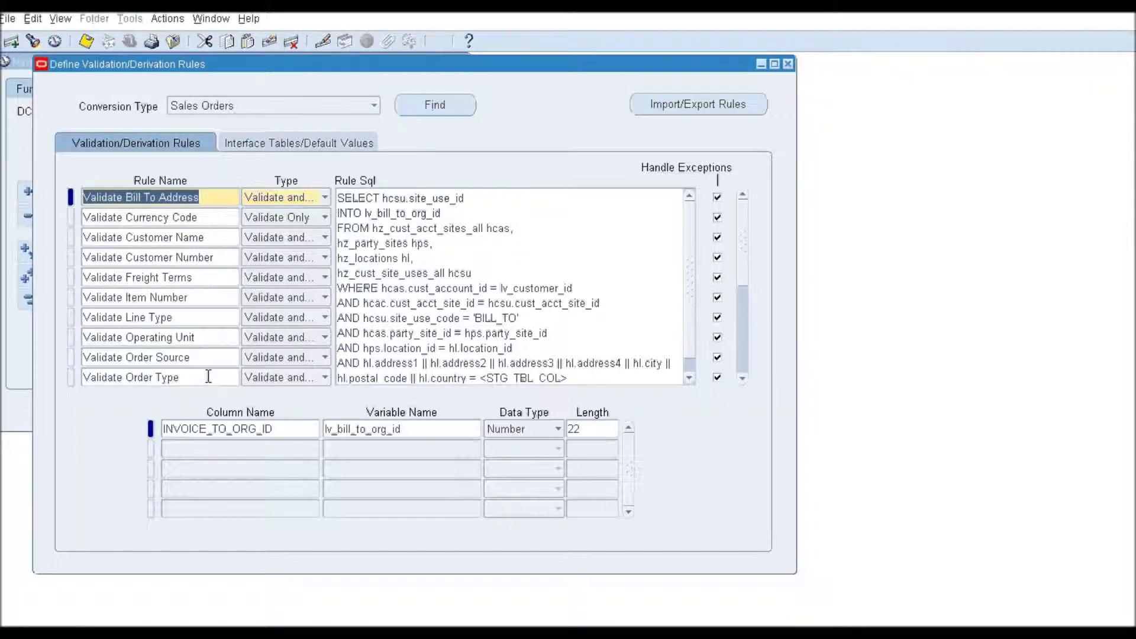
# Review the Sales Orders rules, keeping Number as the ORDER_SOURCE_ID data type.
pyautogui.click(213, 219)
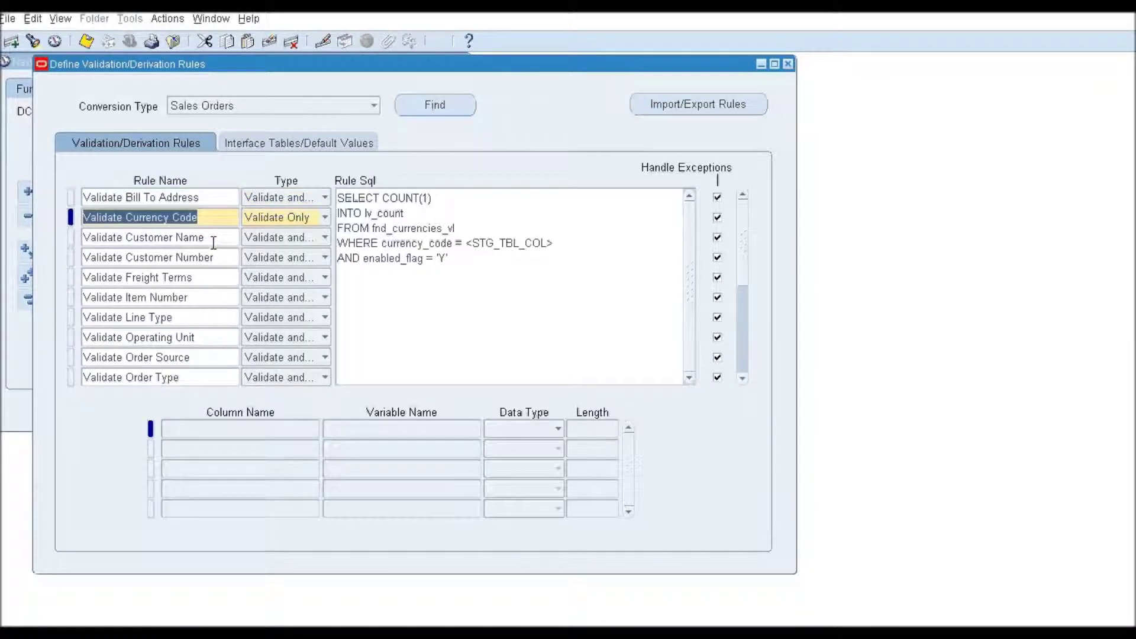
pyautogui.click(213, 239)
pyautogui.click(213, 258)
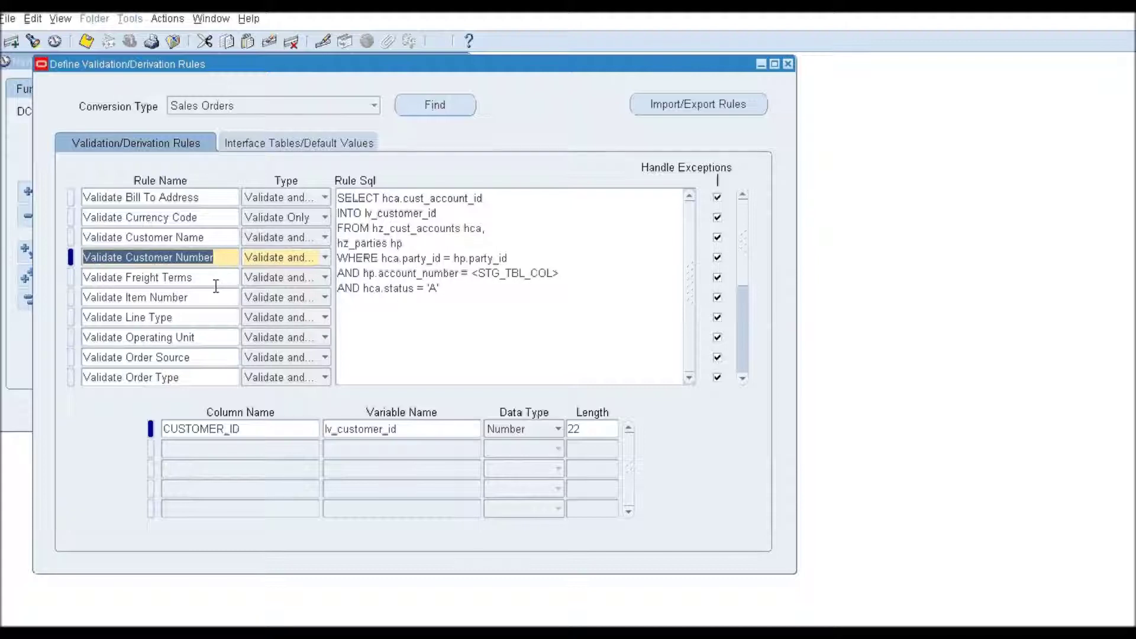
pyautogui.click(213, 278)
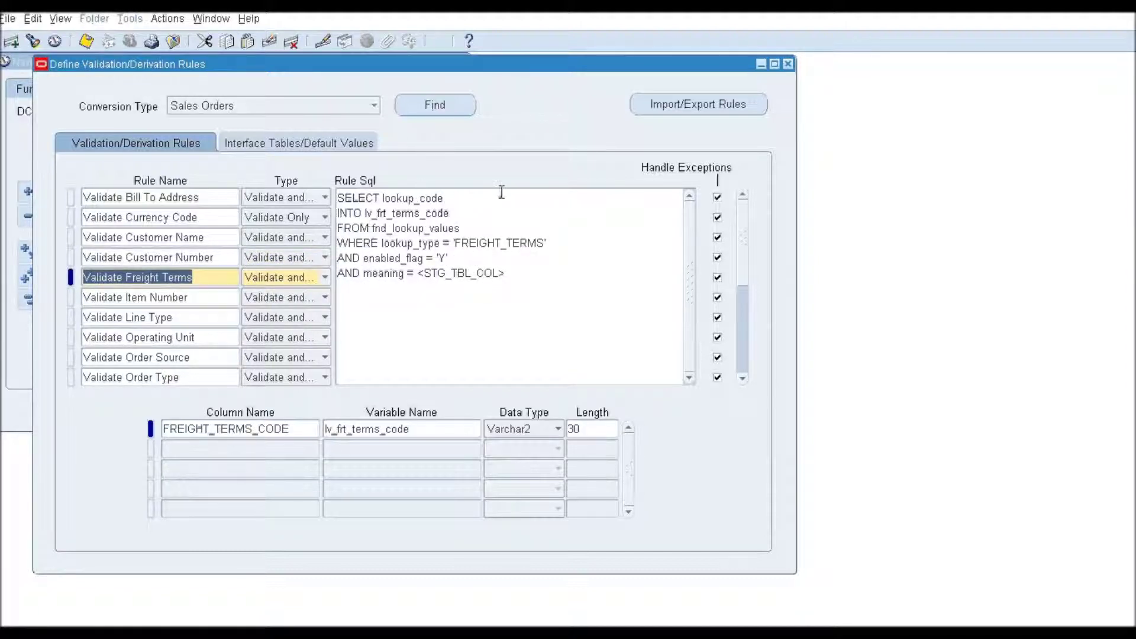
pyautogui.click(323, 283)
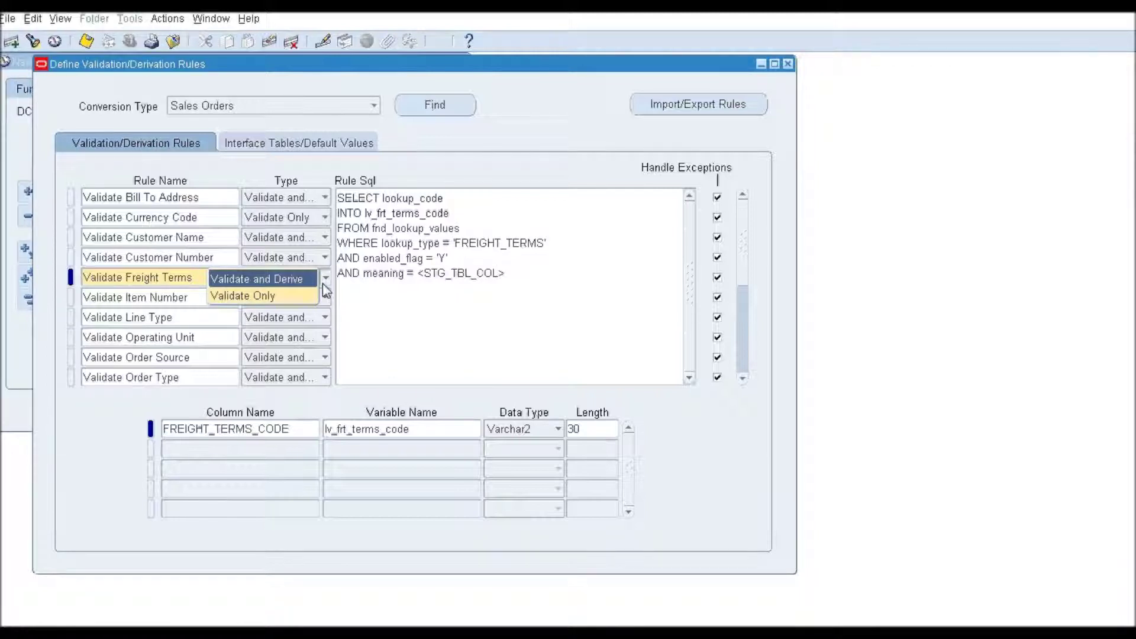
pyautogui.click(433, 279)
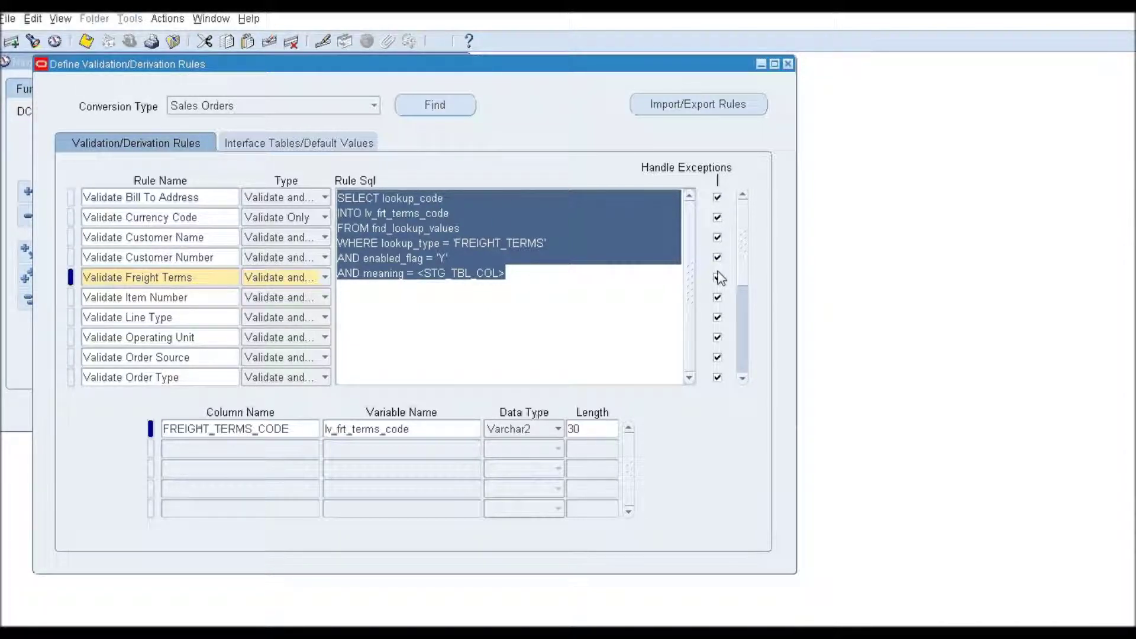
pyautogui.click(204, 377)
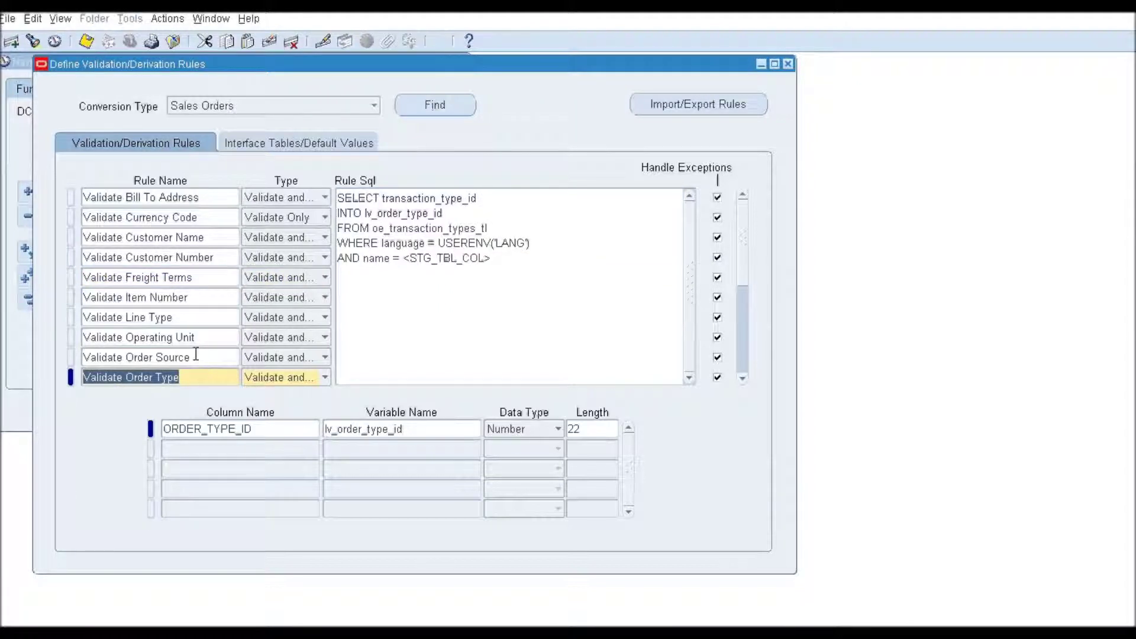
pyautogui.click(196, 354)
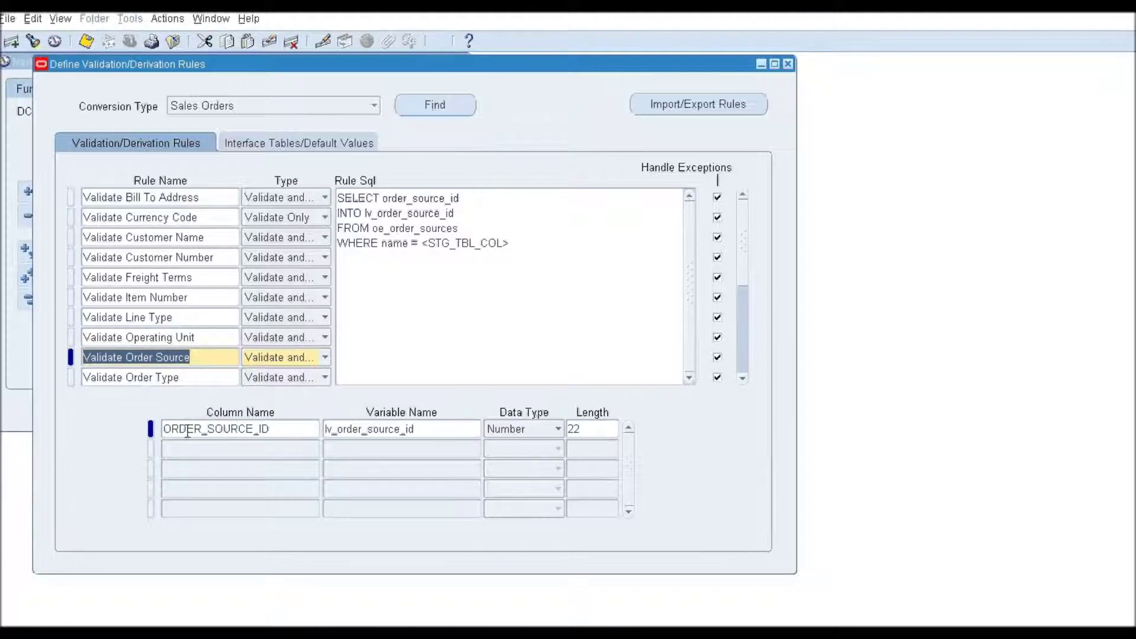
pyautogui.click(557, 430)
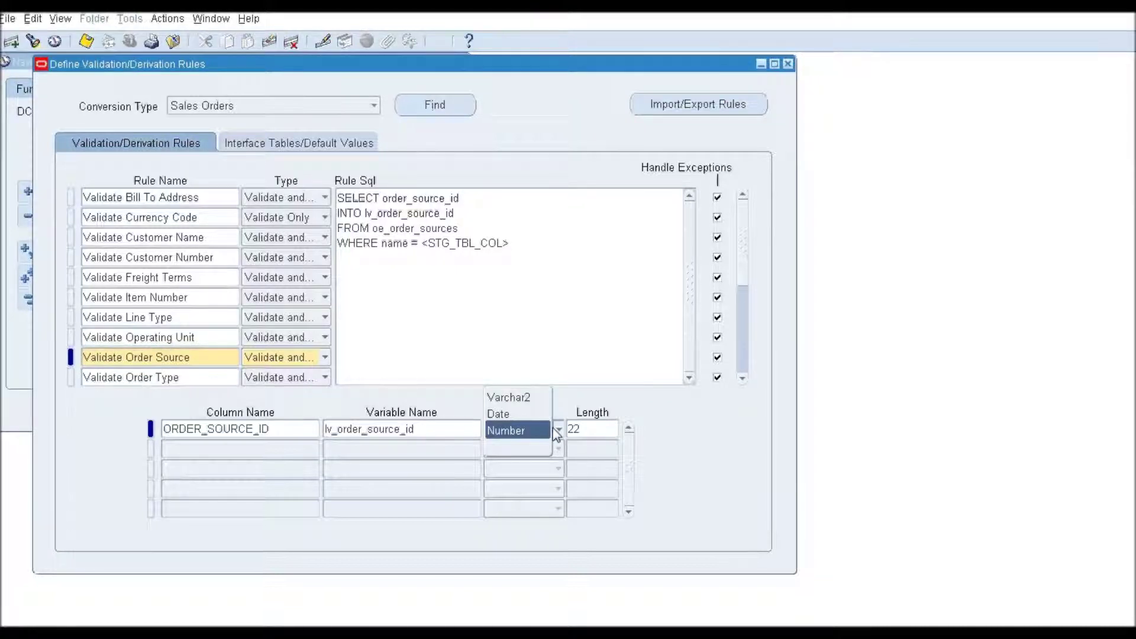
pyautogui.click(539, 431)
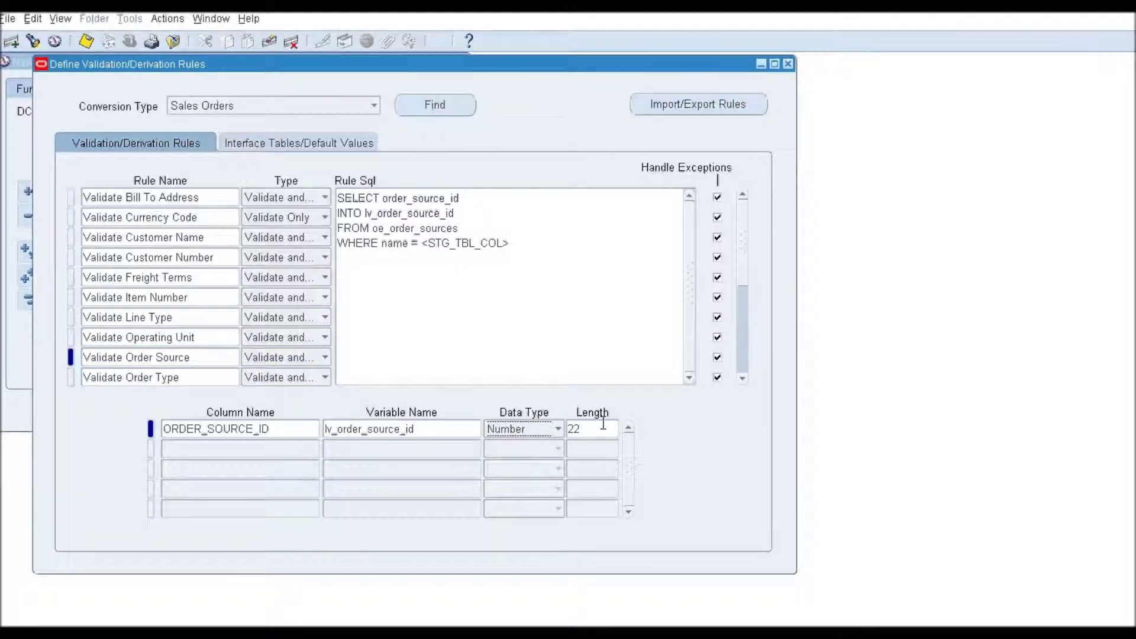
# Set the Validate Currency Code rule type to Validate Only.
pyautogui.click(201, 377)
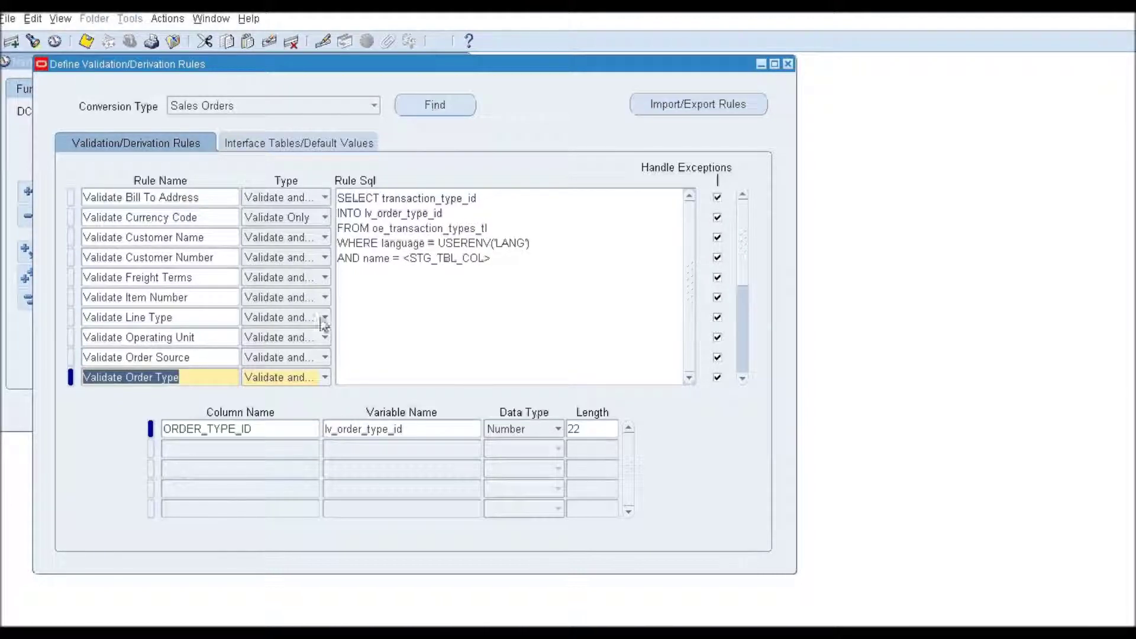
pyautogui.click(203, 218)
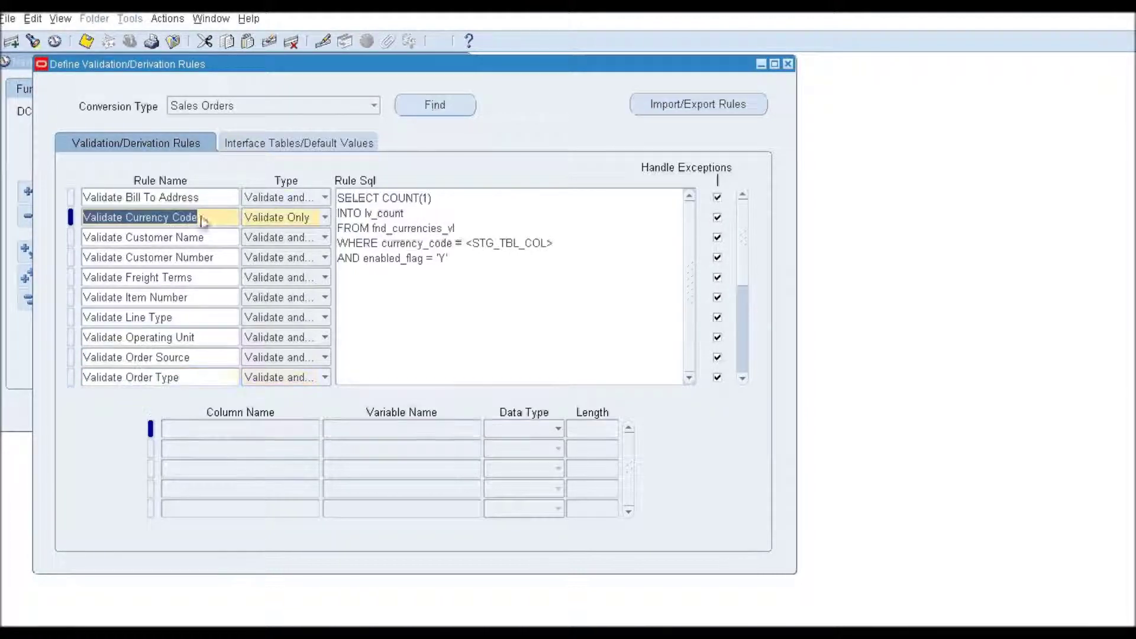
pyautogui.click(311, 219)
pyautogui.click(312, 220)
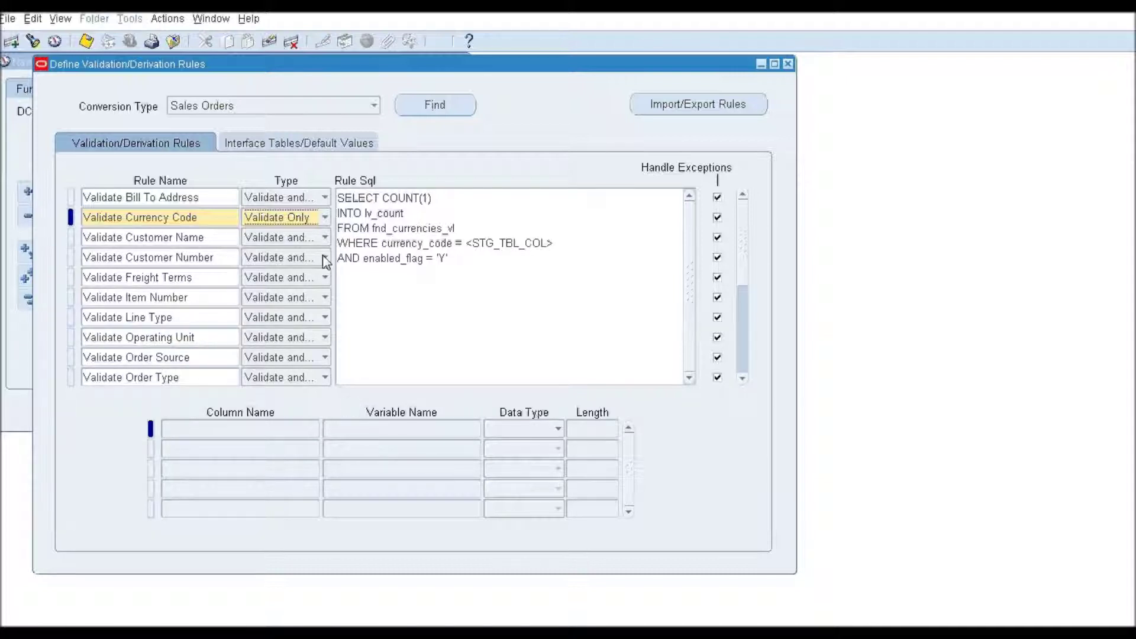
pyautogui.click(312, 151)
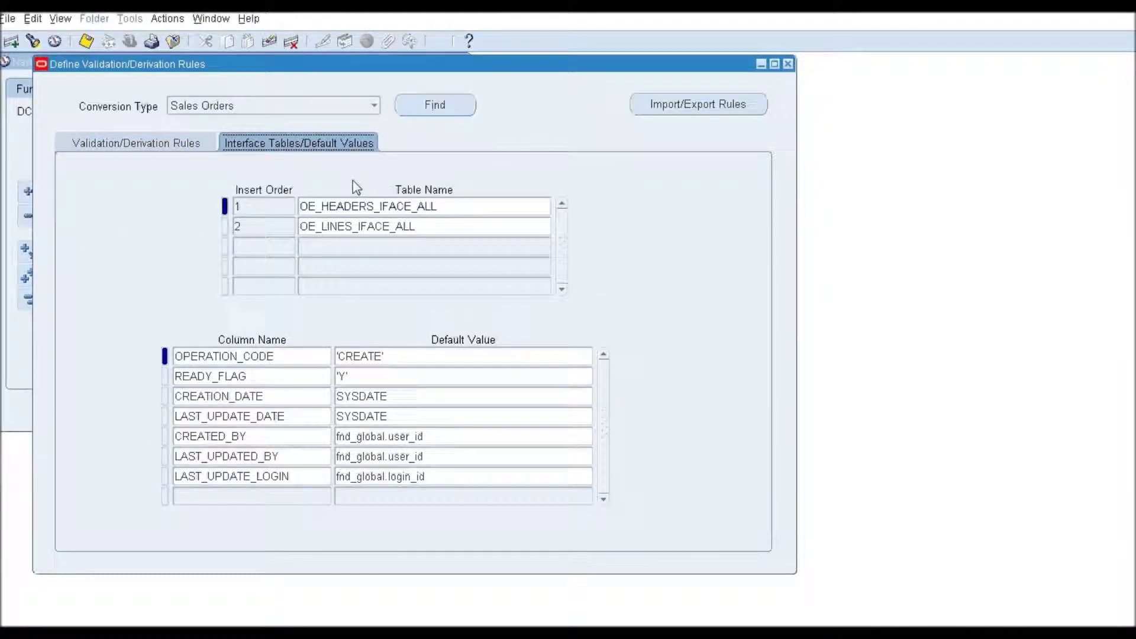
pyautogui.click(403, 204)
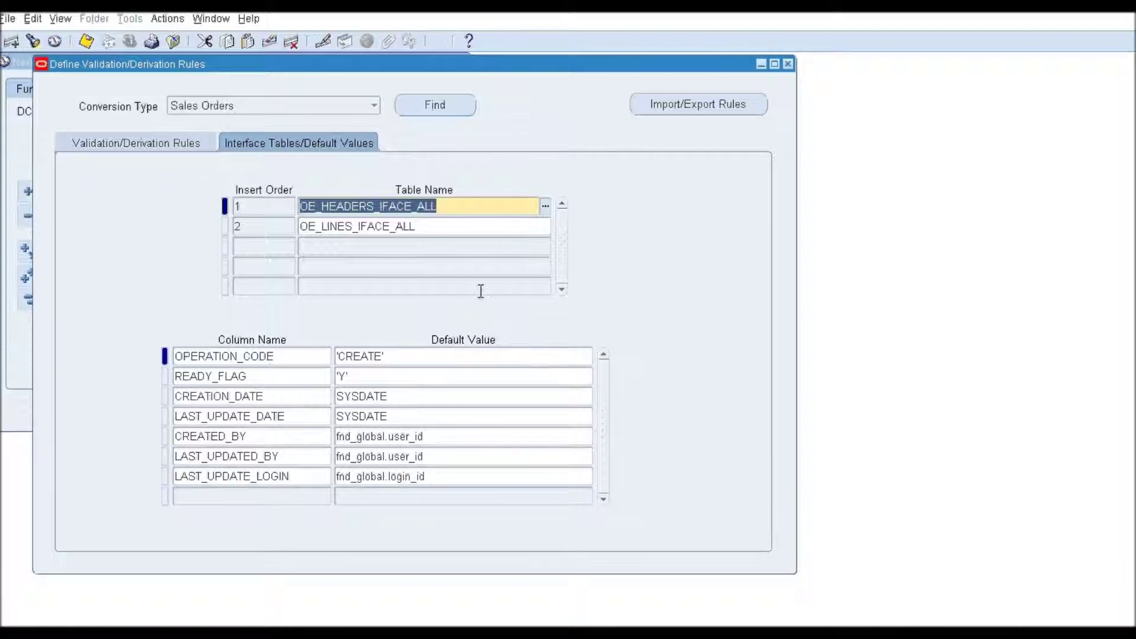
pyautogui.click(424, 228)
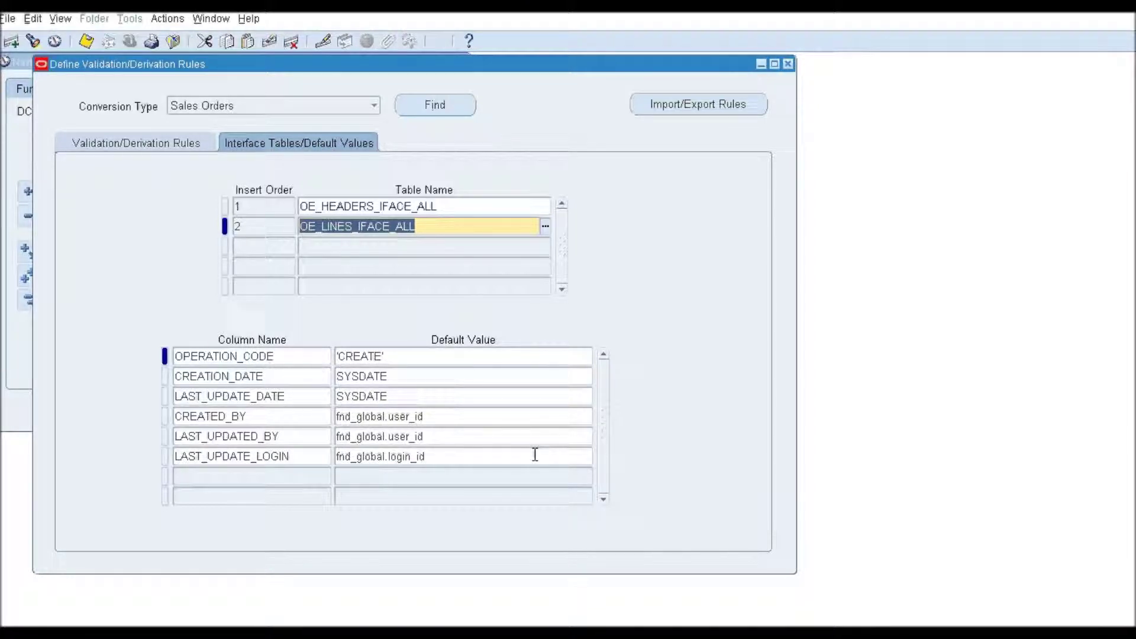
pyautogui.click(150, 149)
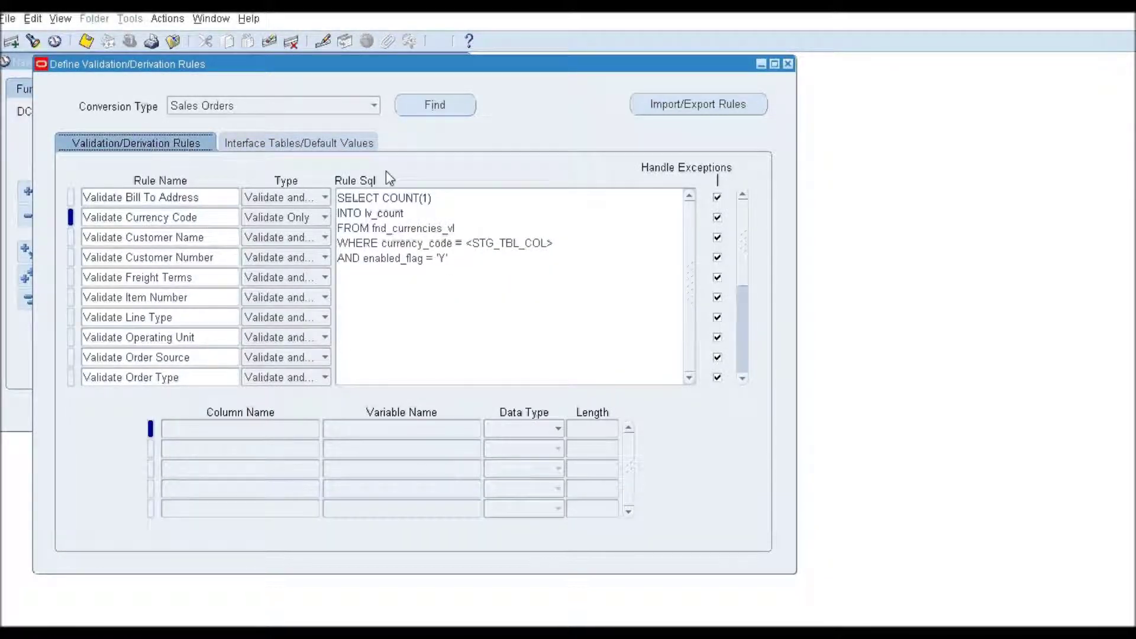
# Load the Purchase Orders and then the Bill of Materials validation rules.
pyautogui.click(374, 105)
pyautogui.click(341, 125)
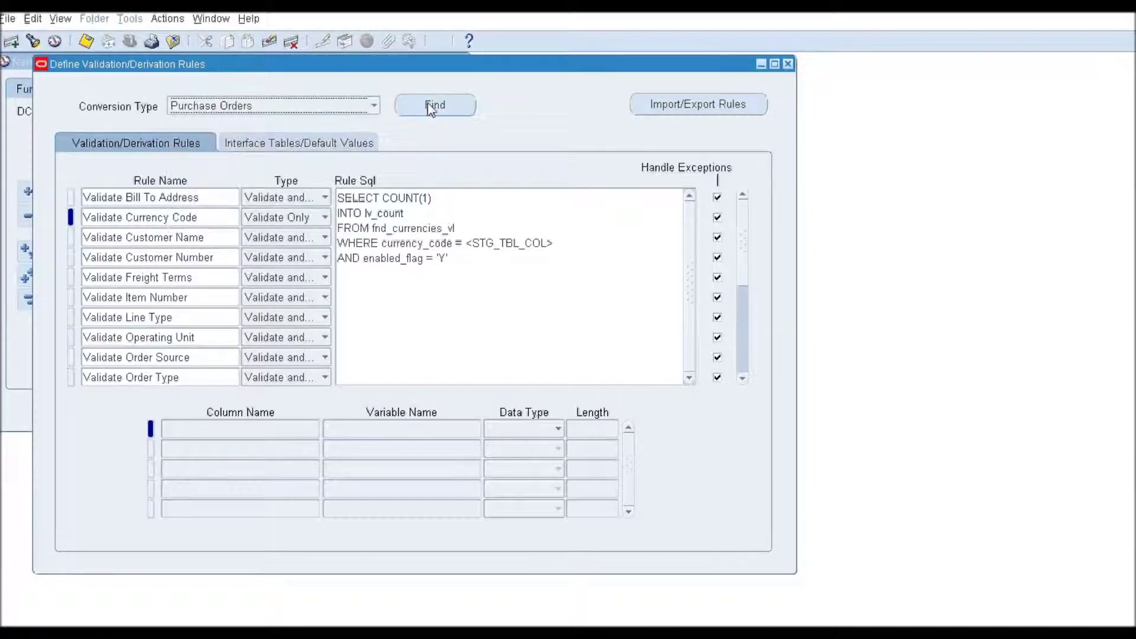
pyautogui.click(434, 105)
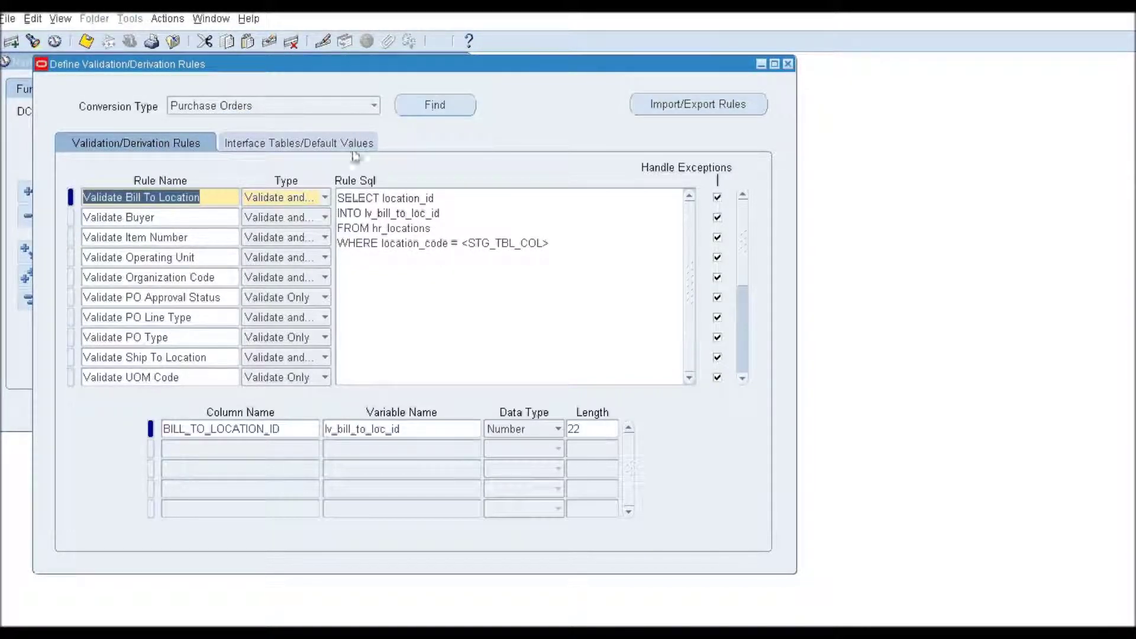
pyautogui.click(375, 105)
pyautogui.click(317, 157)
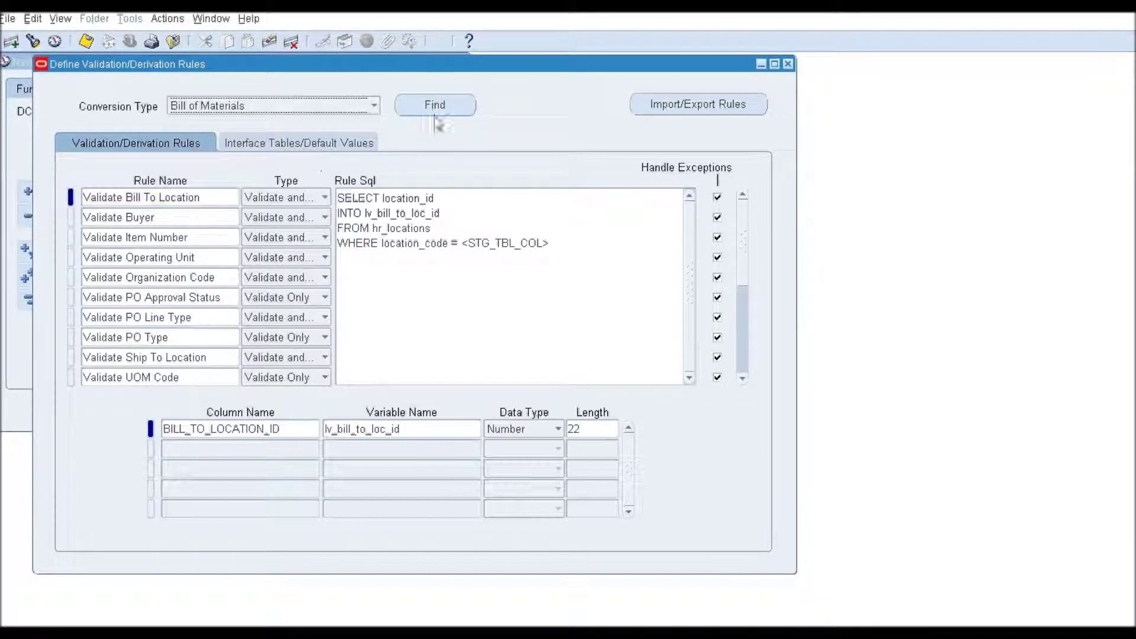
pyautogui.click(435, 104)
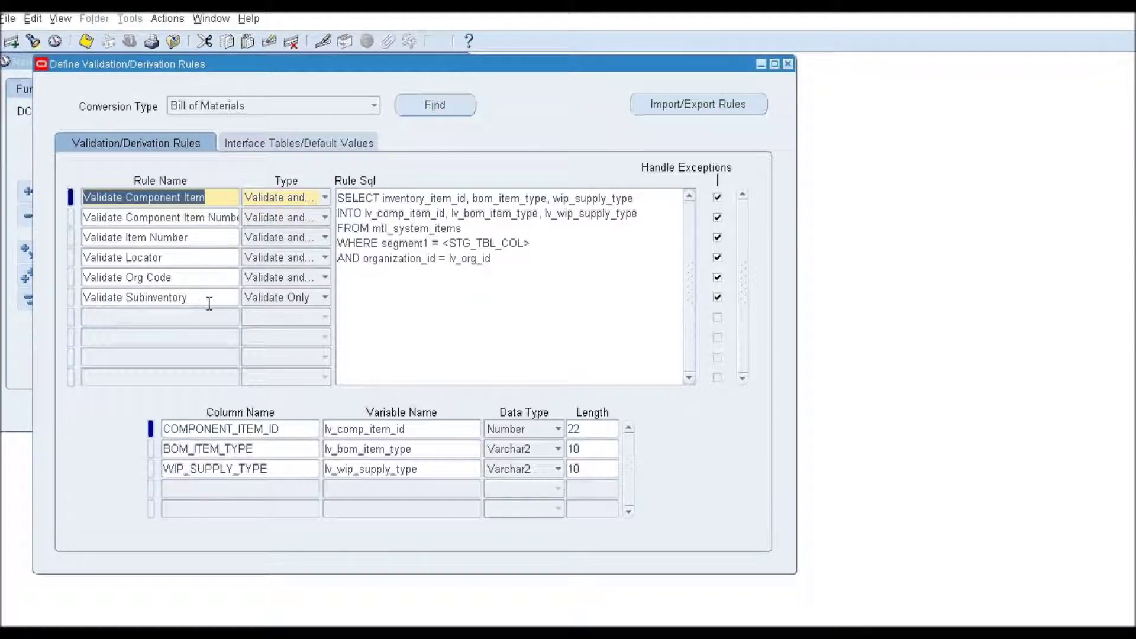
# Load the INV Items validation rules, then close the rules setup.
pyautogui.click(374, 106)
pyautogui.scroll(2, 363, 101)
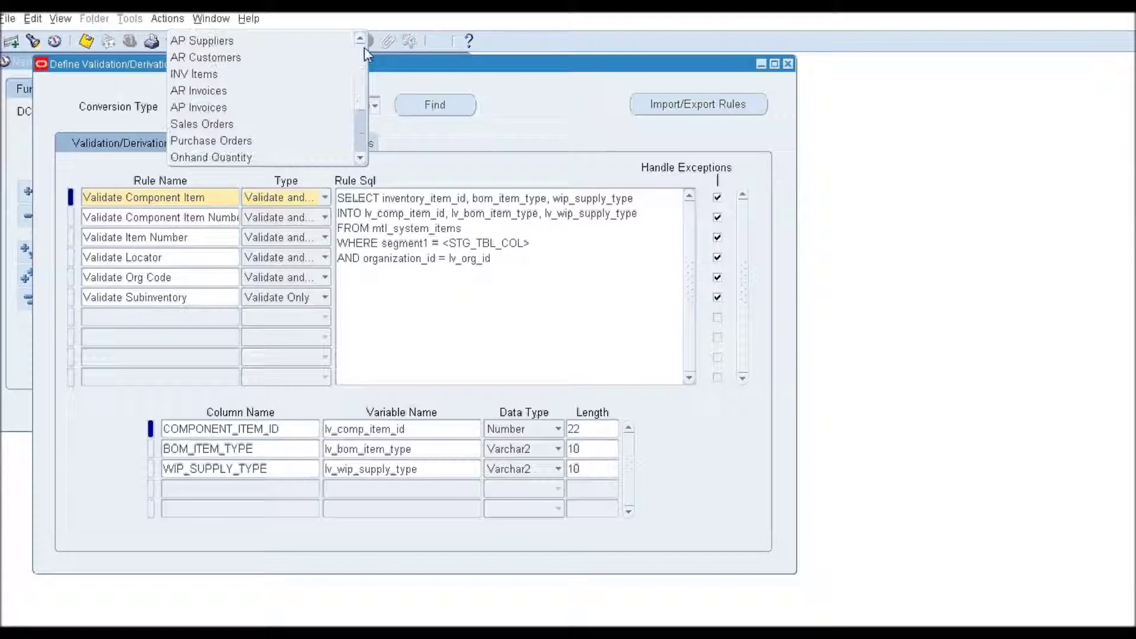
pyautogui.click(317, 74)
pyautogui.click(435, 105)
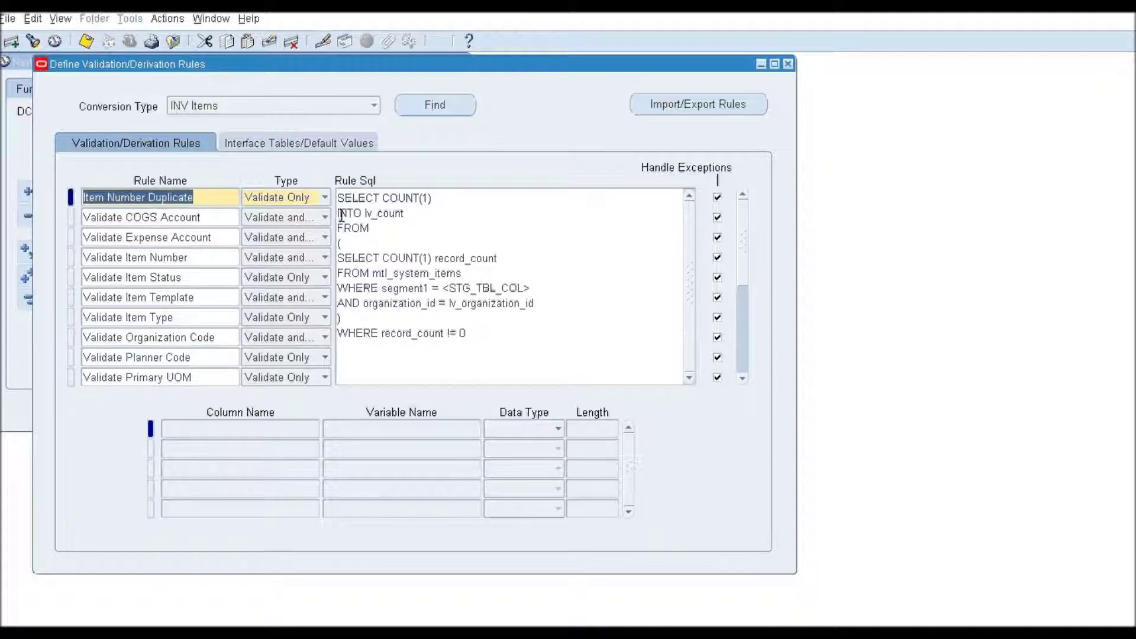
pyautogui.click(788, 64)
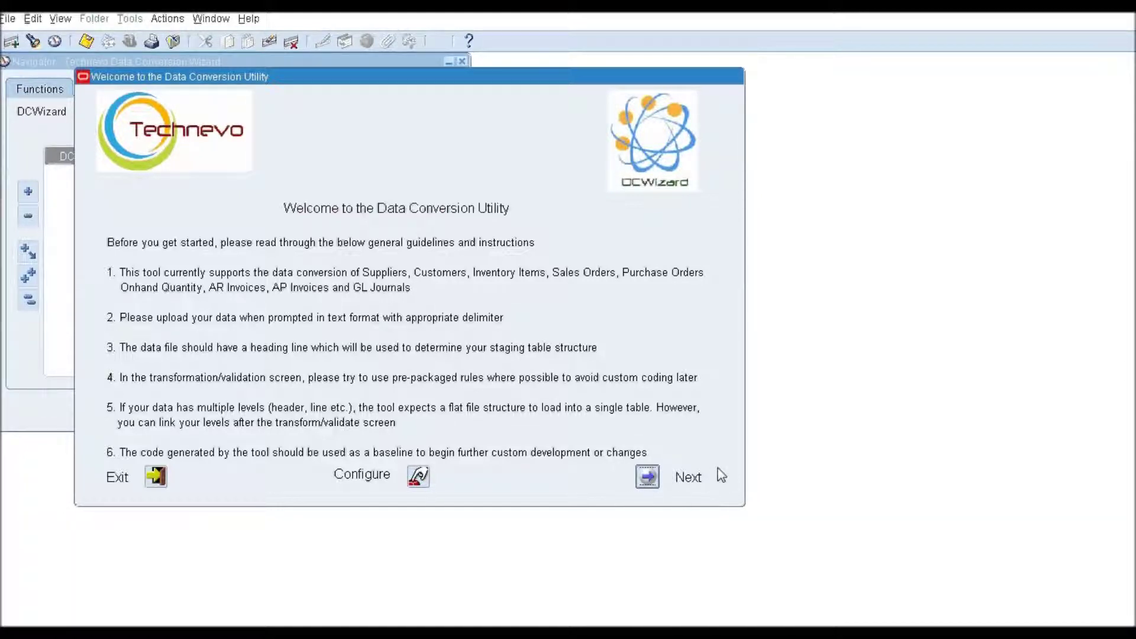
# Choose Bill of Materials as the conversion with Comma as the data file delimiter.
pyautogui.click(648, 478)
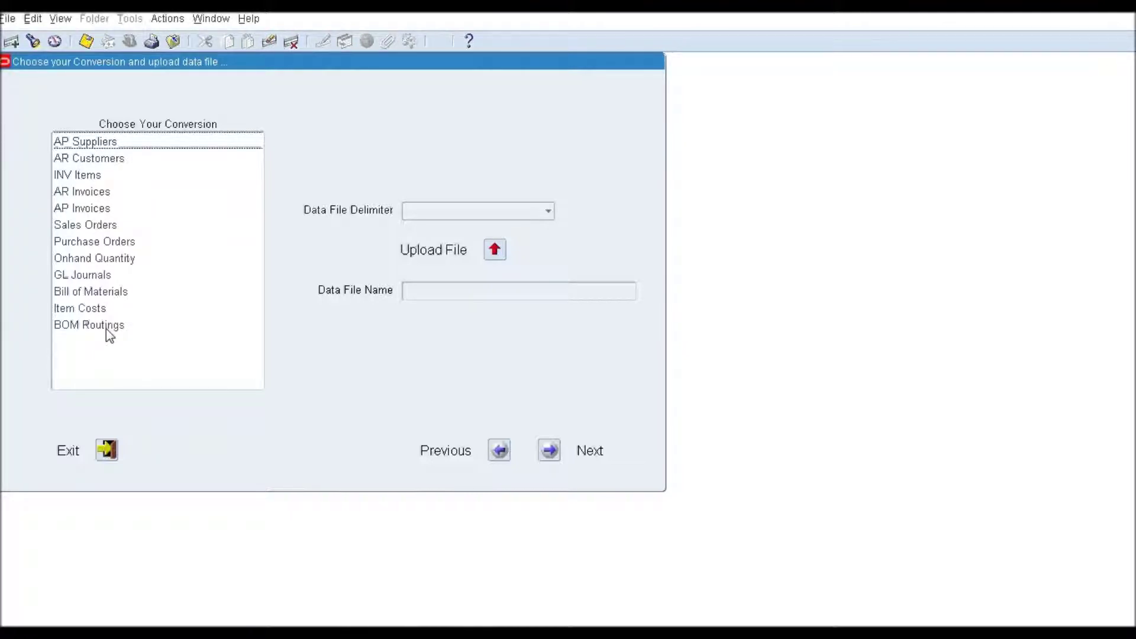
pyautogui.click(114, 292)
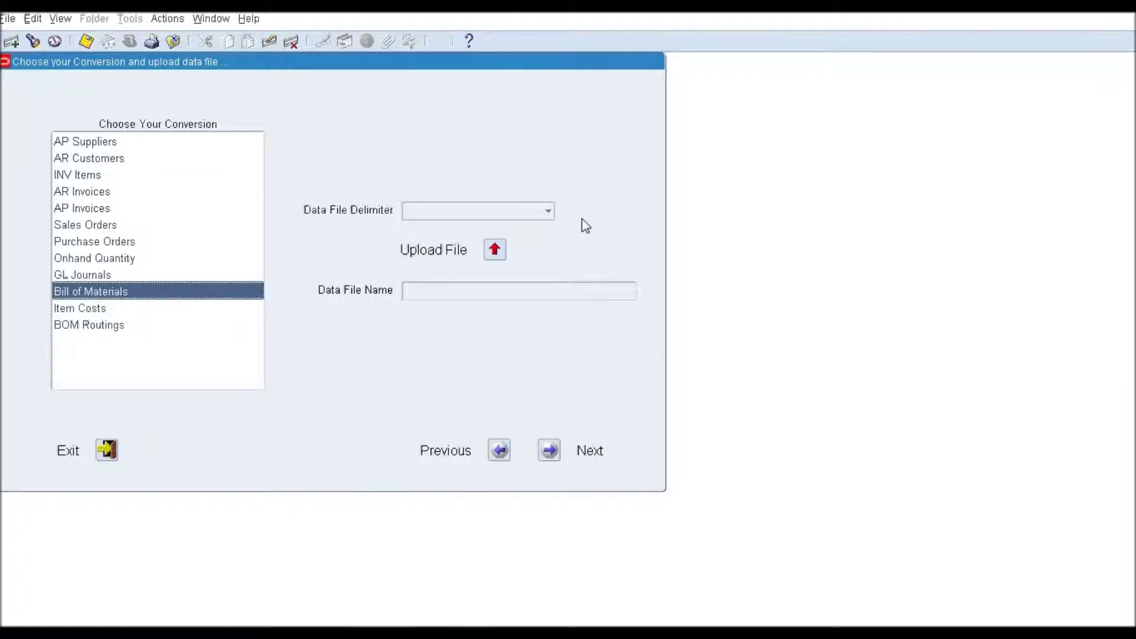
pyautogui.click(548, 213)
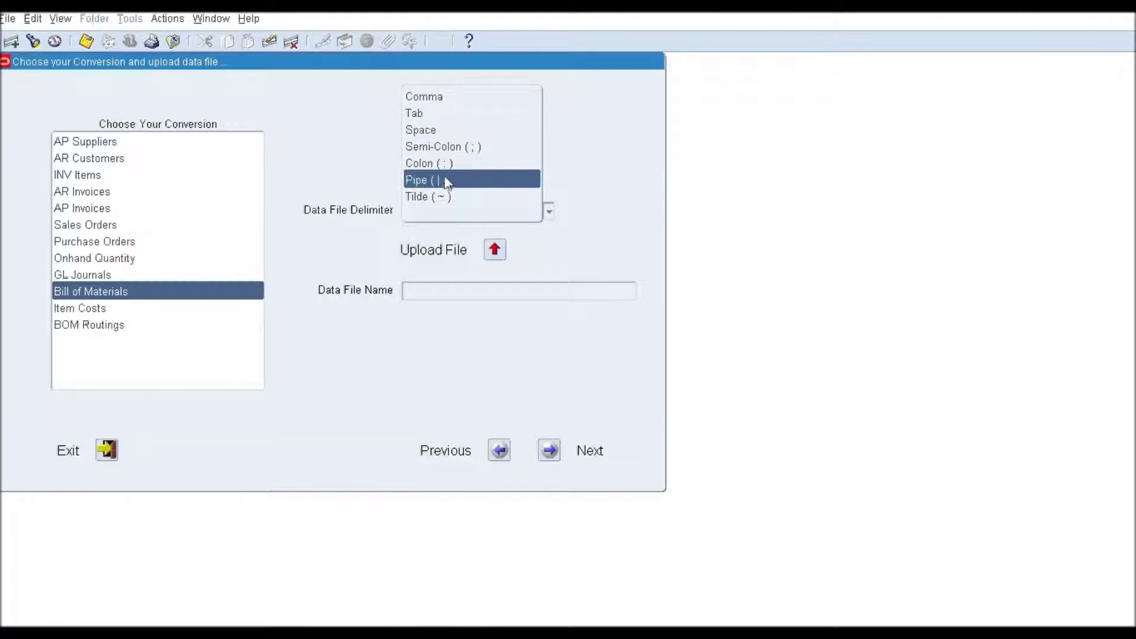
pyautogui.click(446, 98)
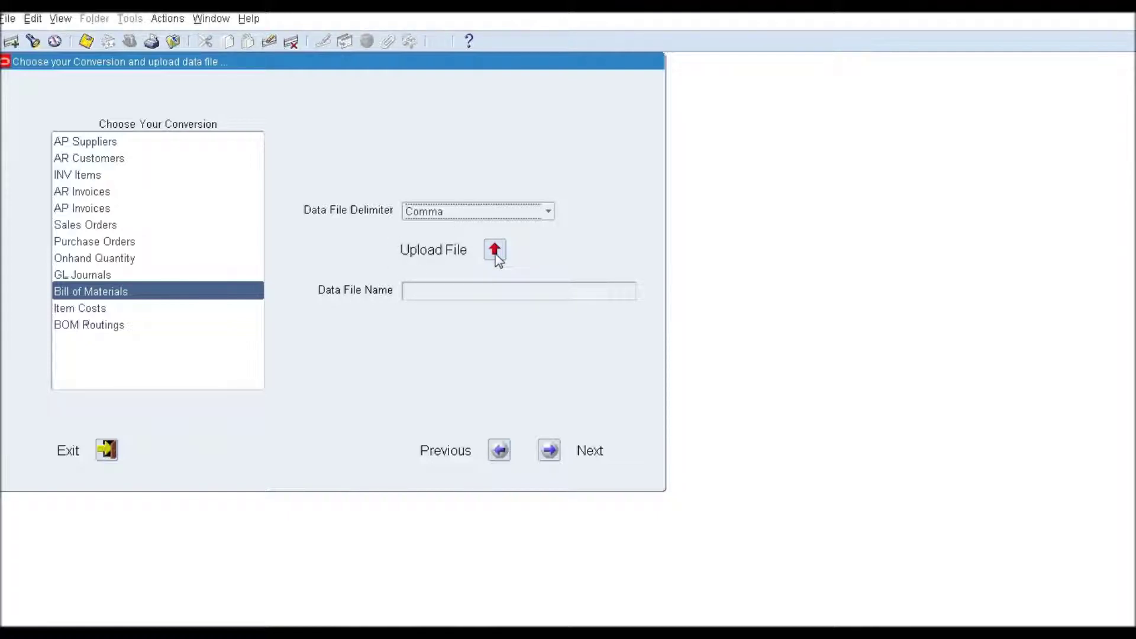
# Upload BOM_Conversion_Demo.csv, confirm the success prompts, and proceed to the staging table structure.
pyautogui.click(495, 253)
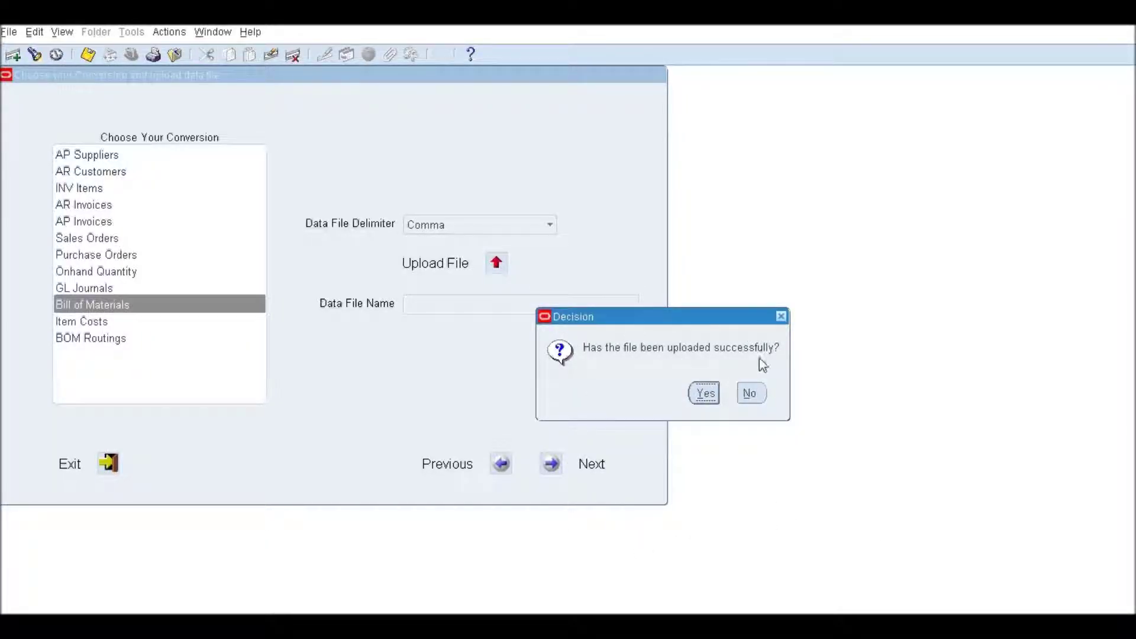
pyautogui.click(704, 393)
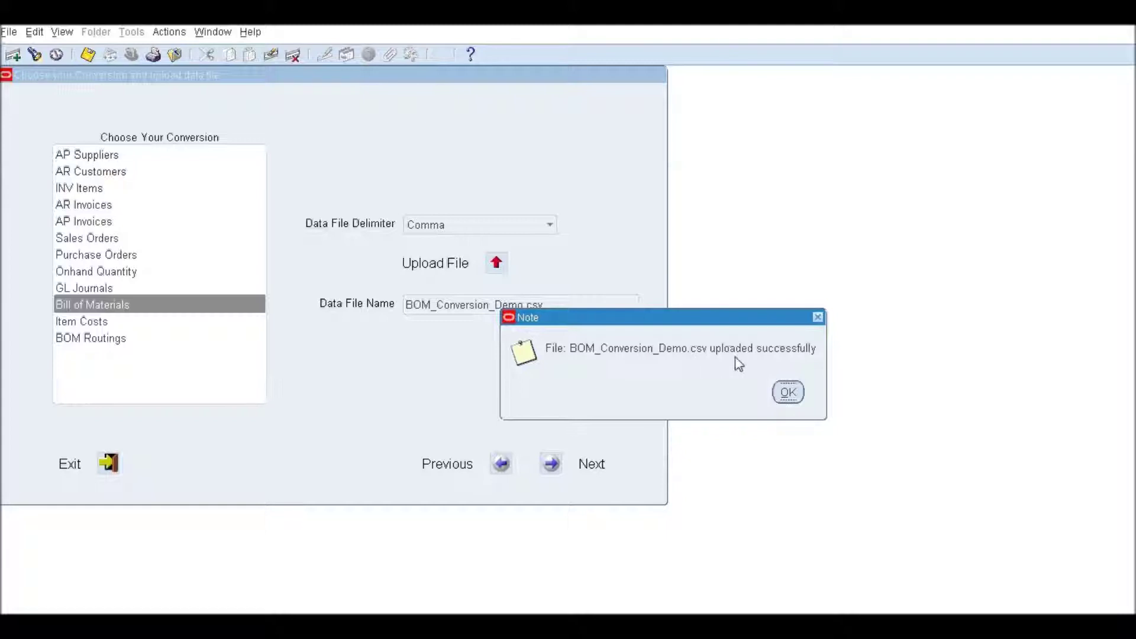
pyautogui.click(788, 393)
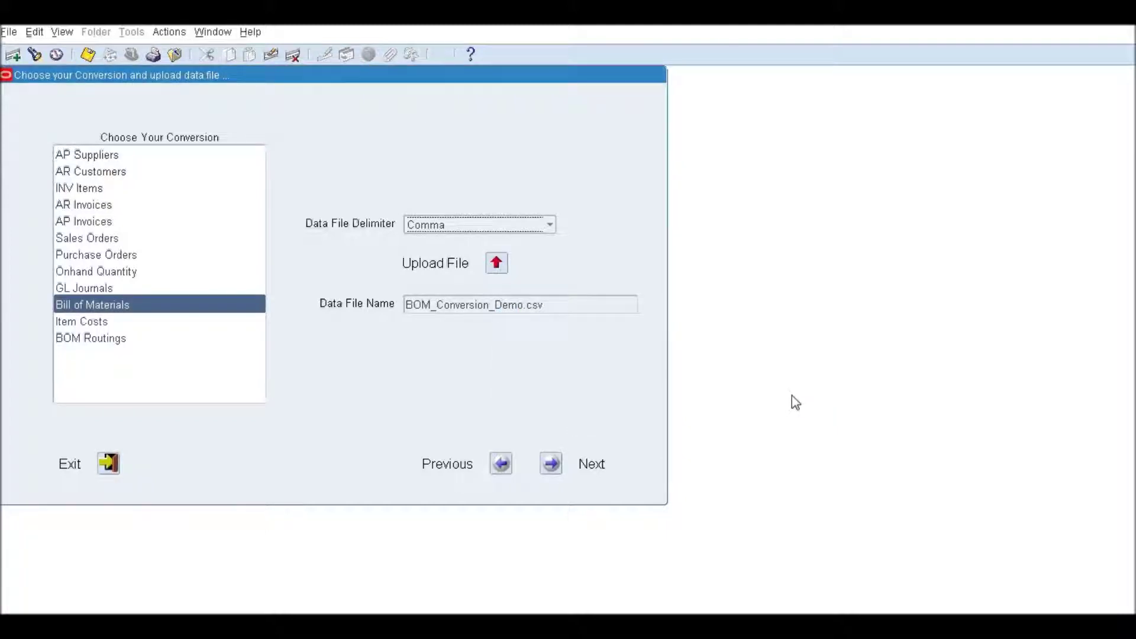
pyautogui.click(551, 464)
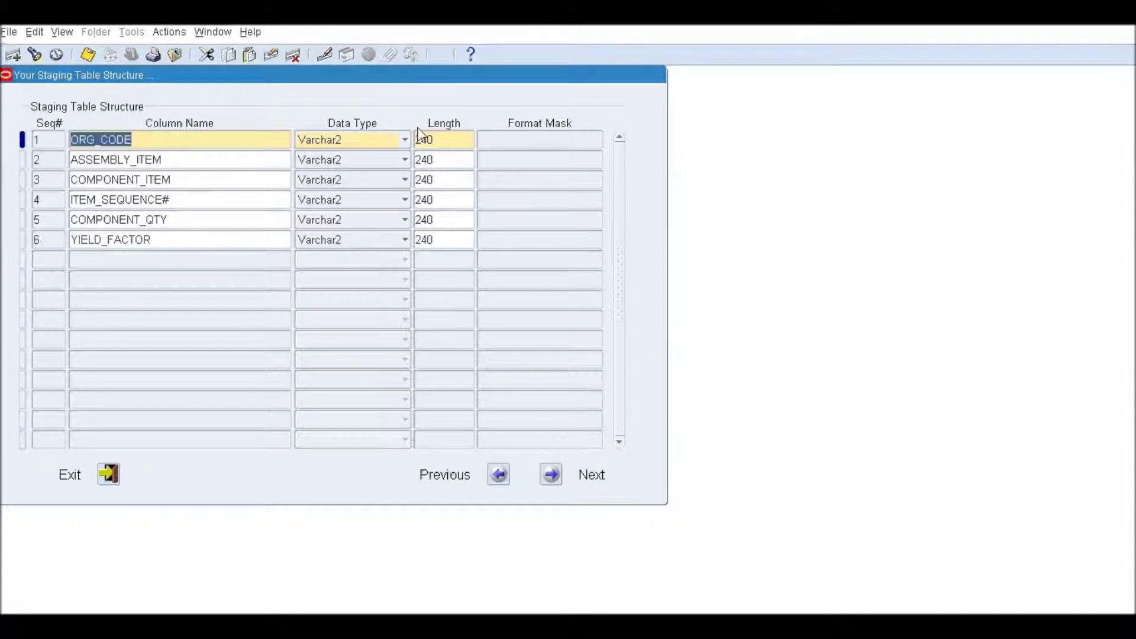
# Rename ITEM_SEQUENCE# to ITEM_SEQUENCE and set lengths 30, 100, 100 for the first three columns.
pyautogui.click(184, 203)
pyautogui.press('BackSpace')
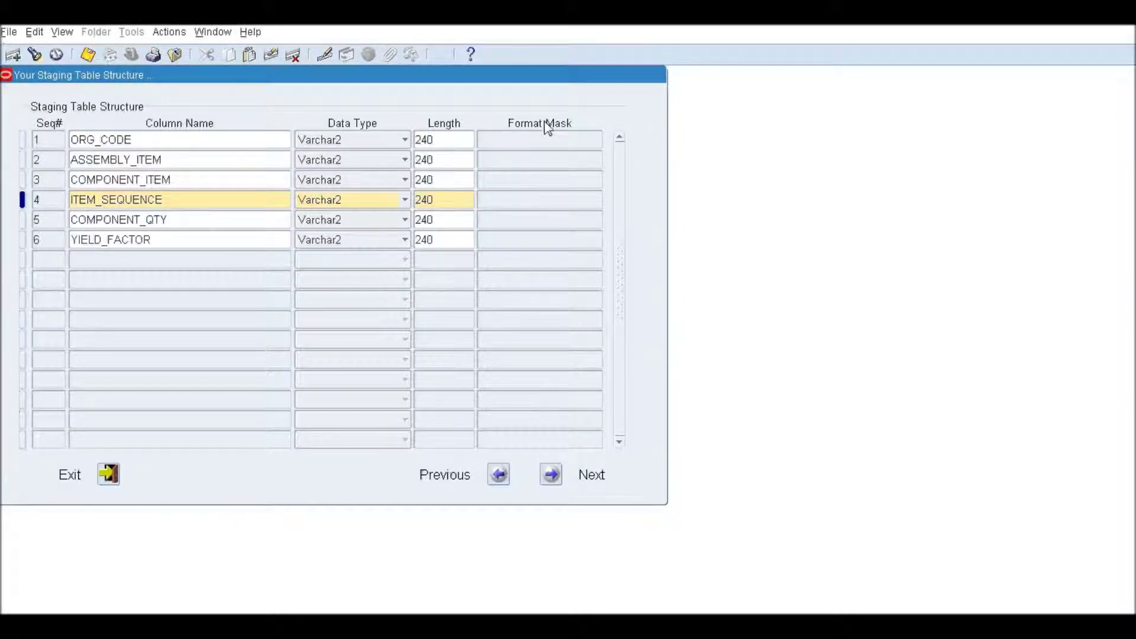
pyautogui.doubleClick(441, 144)
pyautogui.write('30')
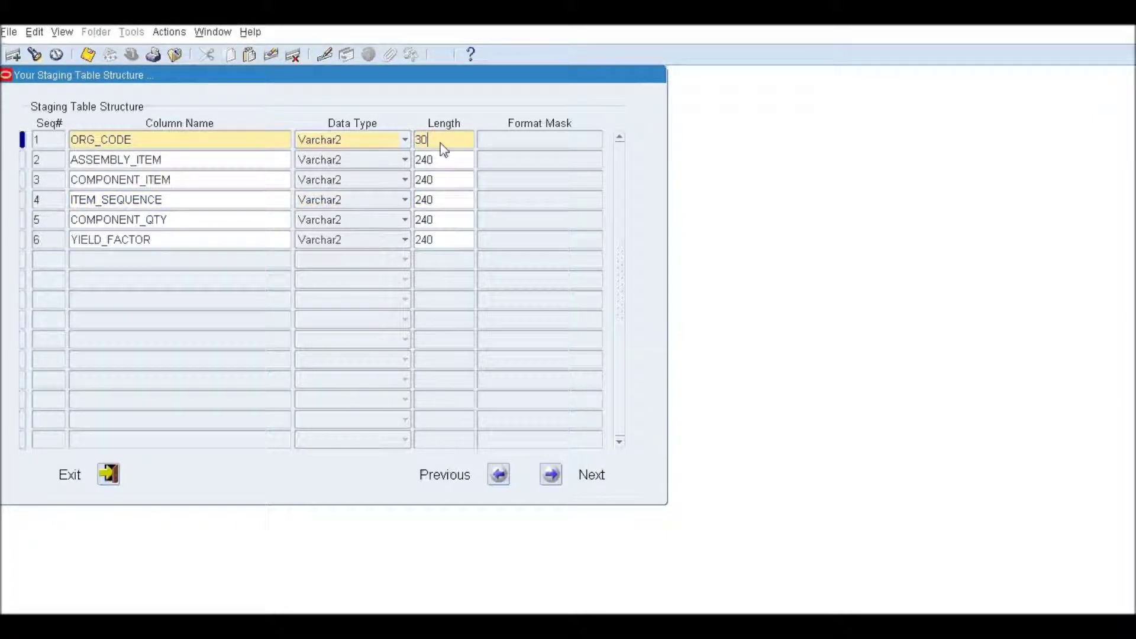
pyautogui.press('Down')
pyautogui.write('10')
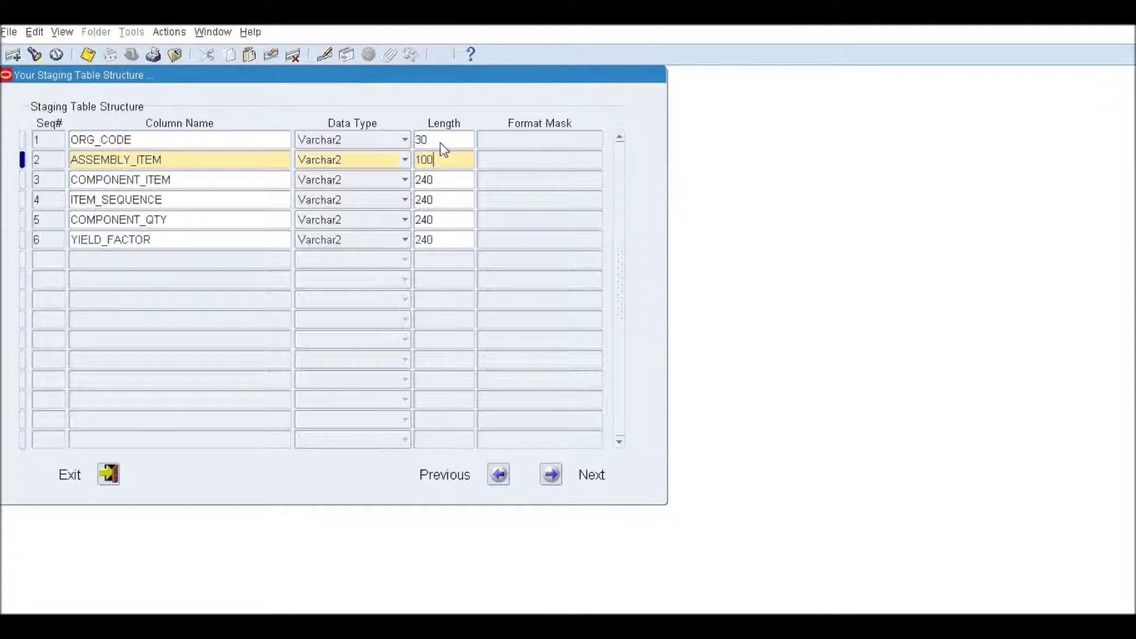
pyautogui.press('Down')
pyautogui.write('1')
pyautogui.press('Down')
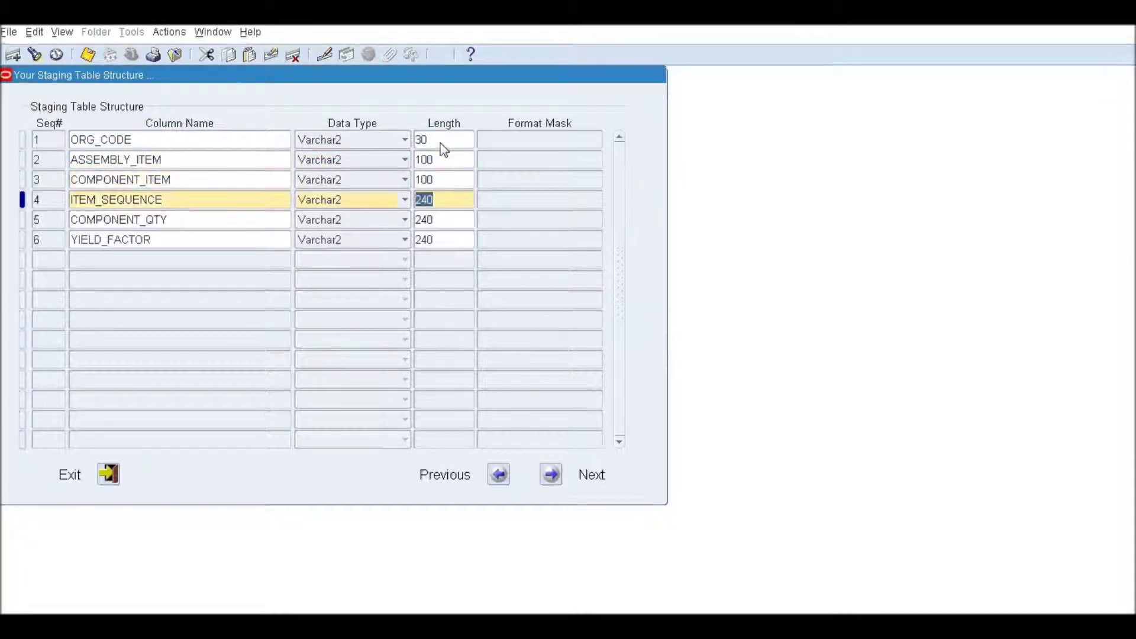
# Make ITEM_SEQUENCE, COMPONENT_QTY and YIELD_FACTOR Number columns and proceed to the rules.
pyautogui.click(404, 200)
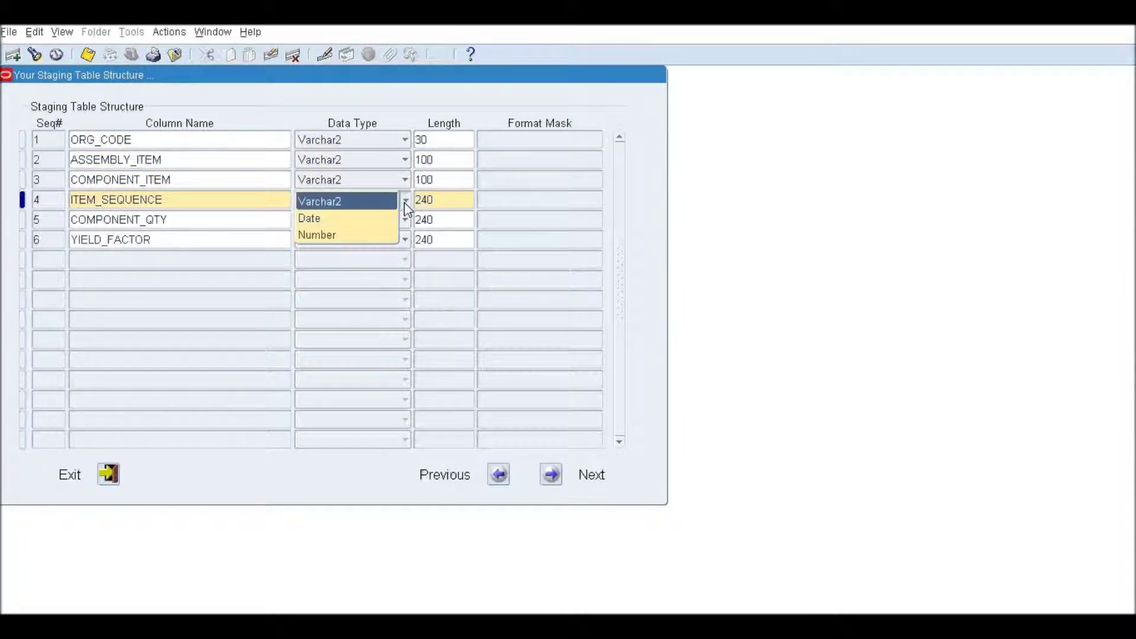
pyautogui.click(375, 233)
pyautogui.click(371, 223)
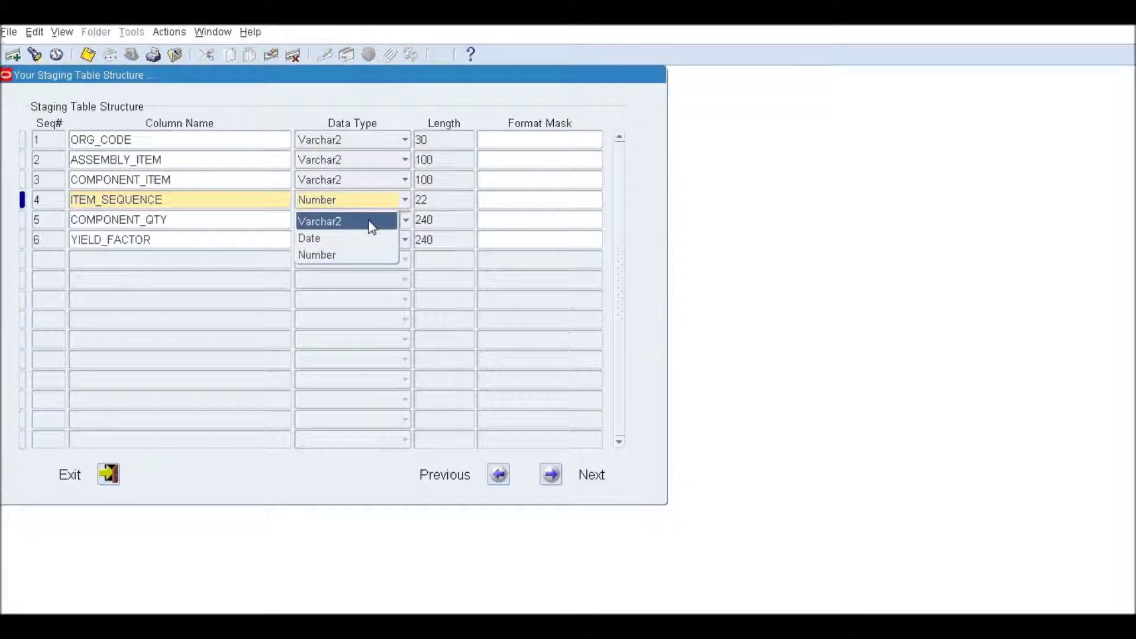
pyautogui.click(372, 254)
pyautogui.click(344, 243)
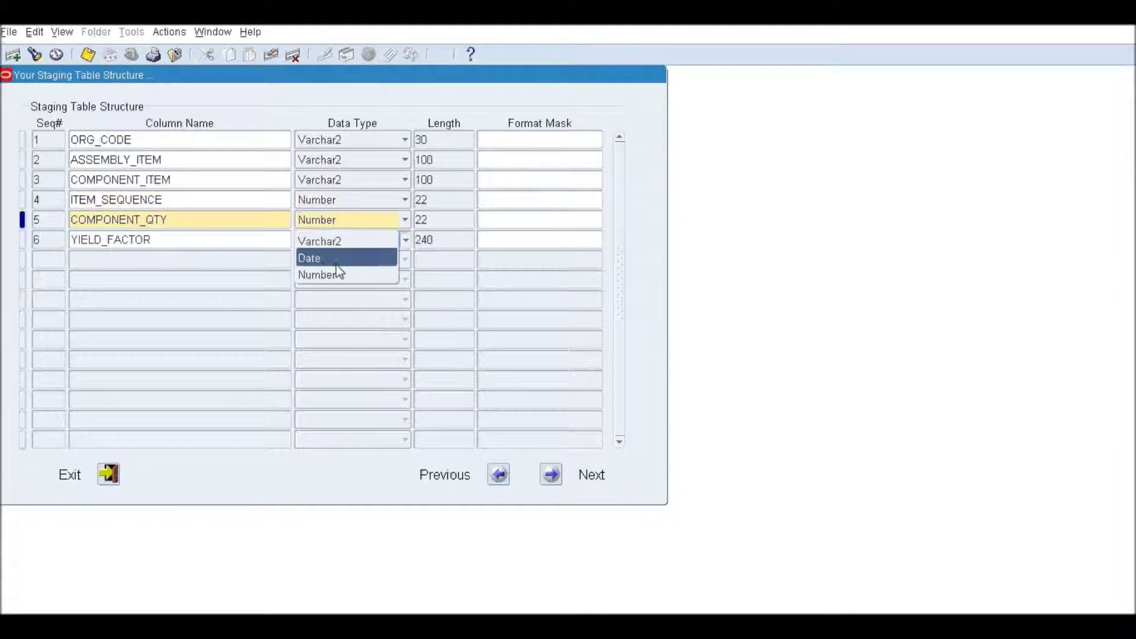
pyautogui.click(335, 275)
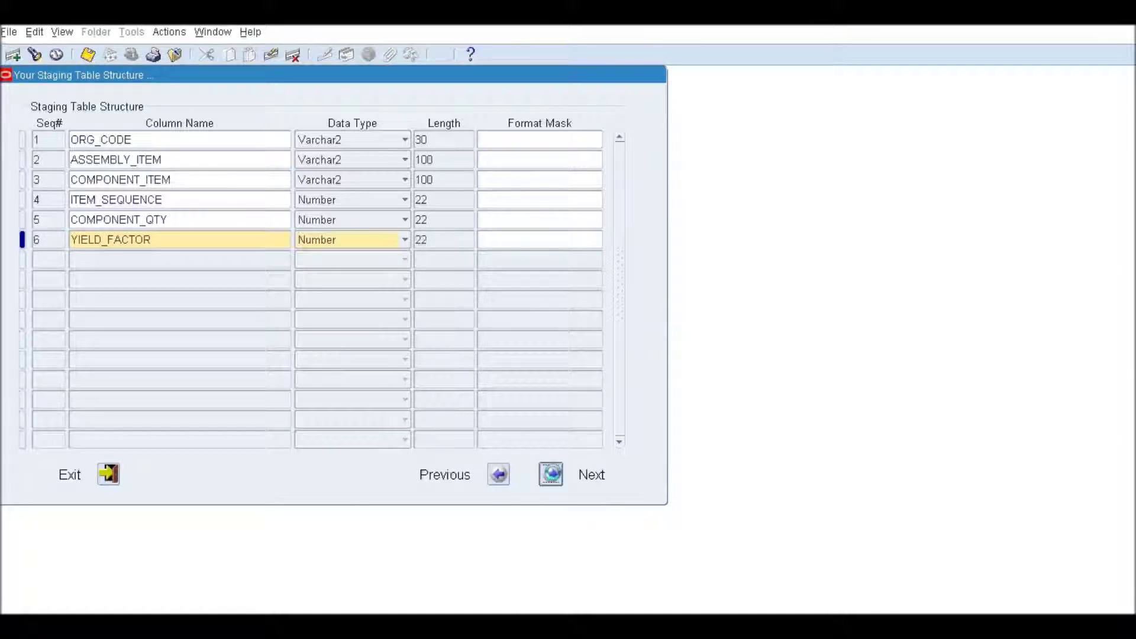
pyautogui.click(552, 475)
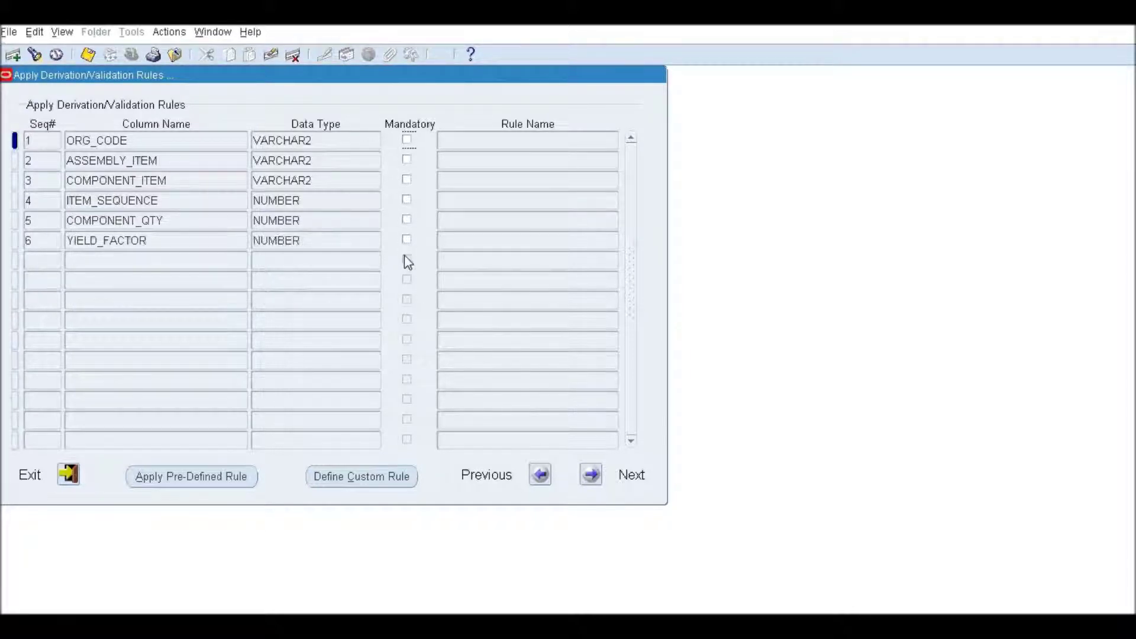
# Mark ASSEMBLY_ITEM, COMPONENT_ITEM and ITEM_SEQUENCE as mandatory.
pyautogui.click(407, 160)
pyautogui.click(407, 179)
pyautogui.click(408, 199)
pyautogui.click(191, 479)
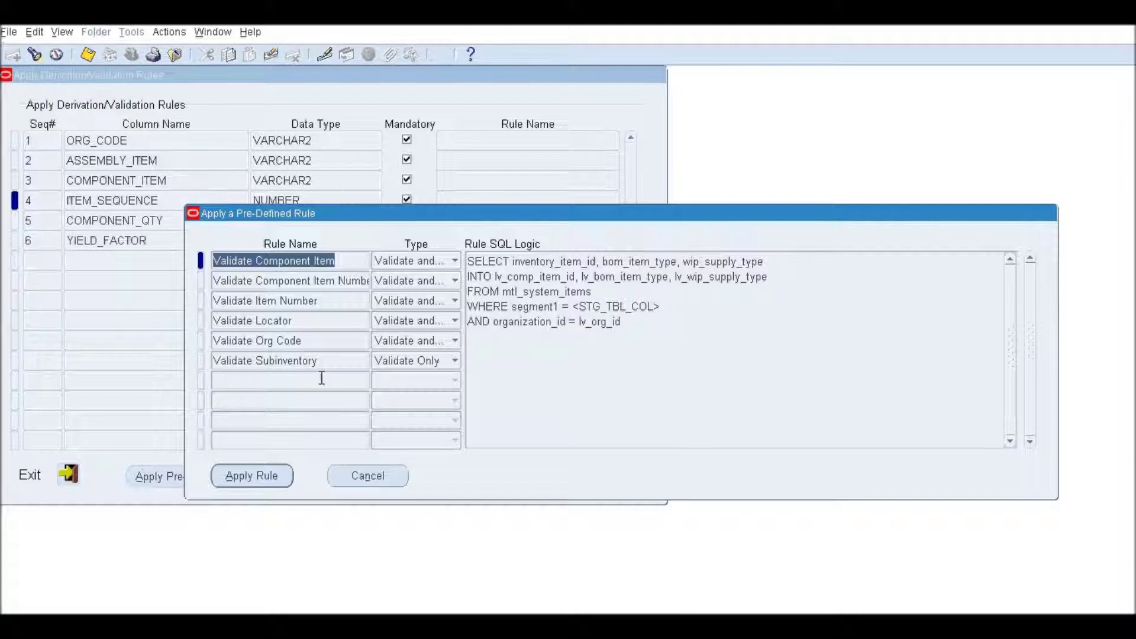
pyautogui.click(374, 479)
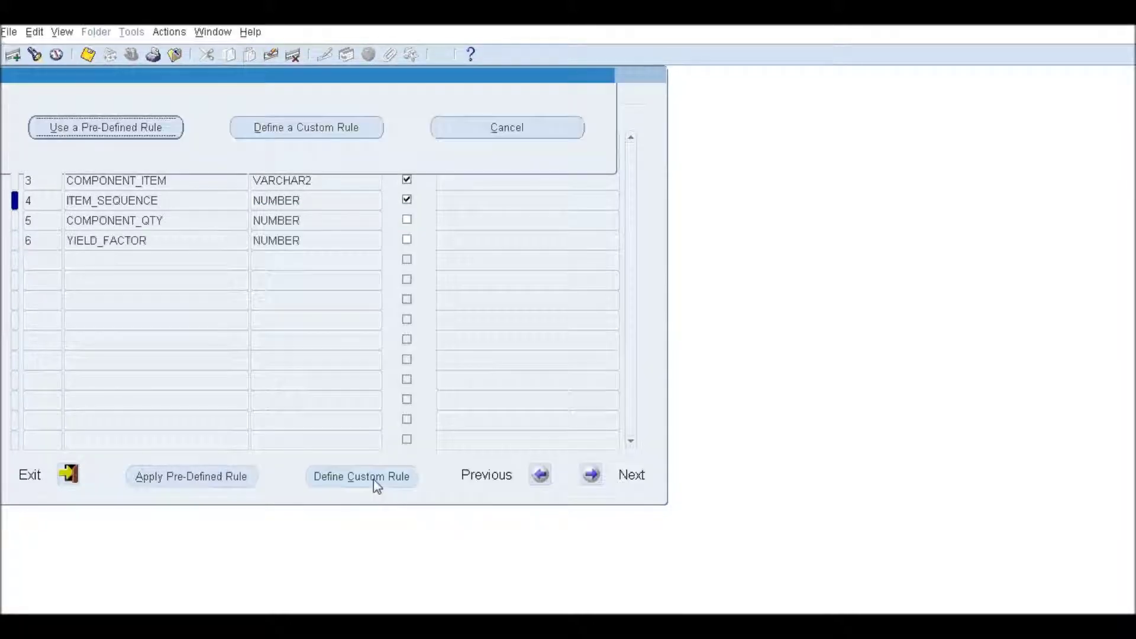
pyautogui.click(491, 135)
# Apply Validate Org Code to ORG_CODE and Validate Item Number to ASSEMBLY_ITEM.
pyautogui.click(202, 140)
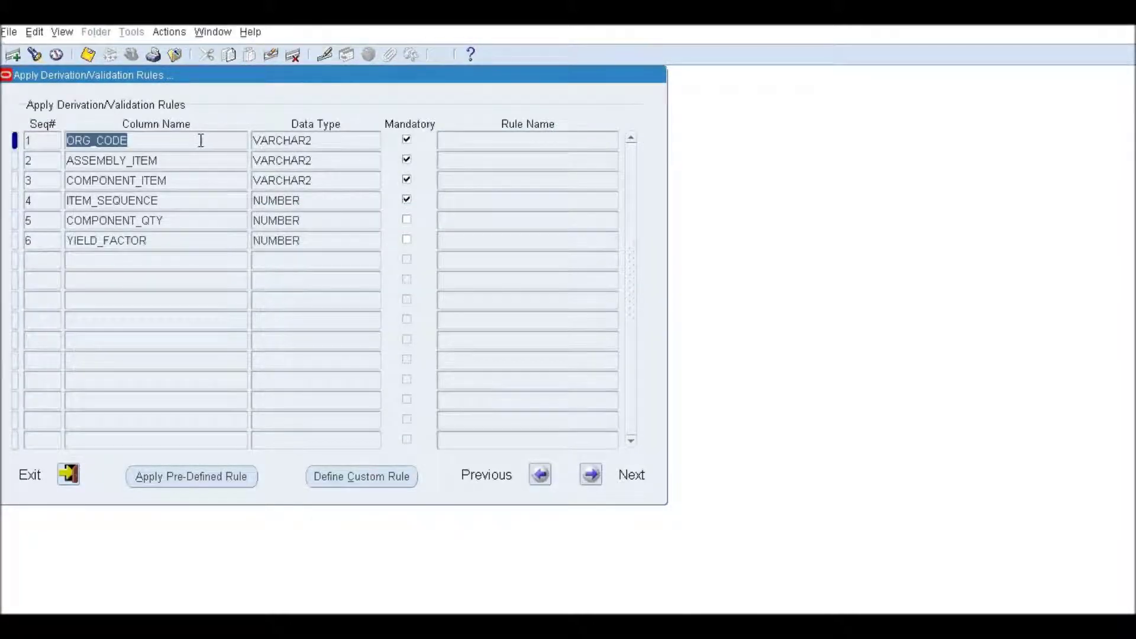
pyautogui.click(195, 476)
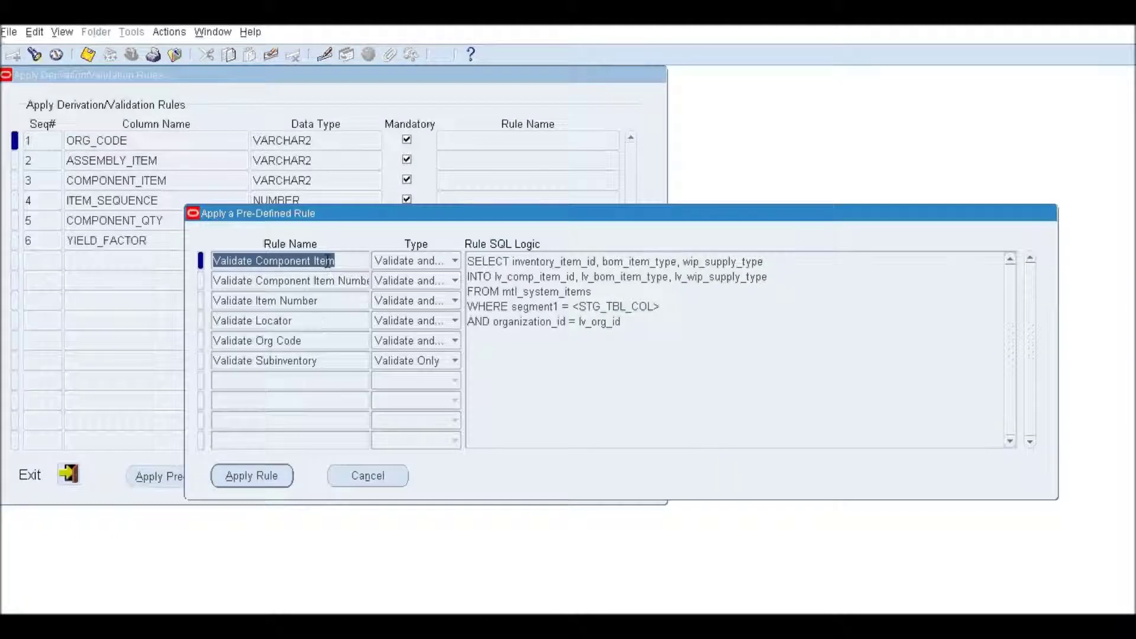
pyautogui.click(318, 342)
pyautogui.click(265, 481)
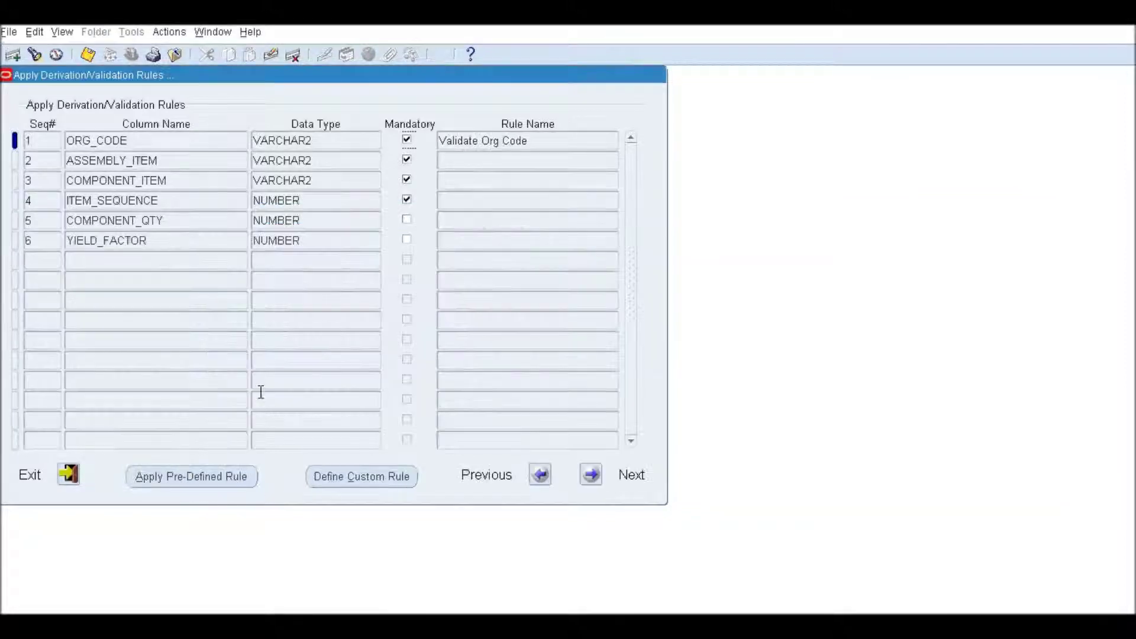
pyautogui.moveTo(565, 141); pyautogui.dragTo(436, 144)
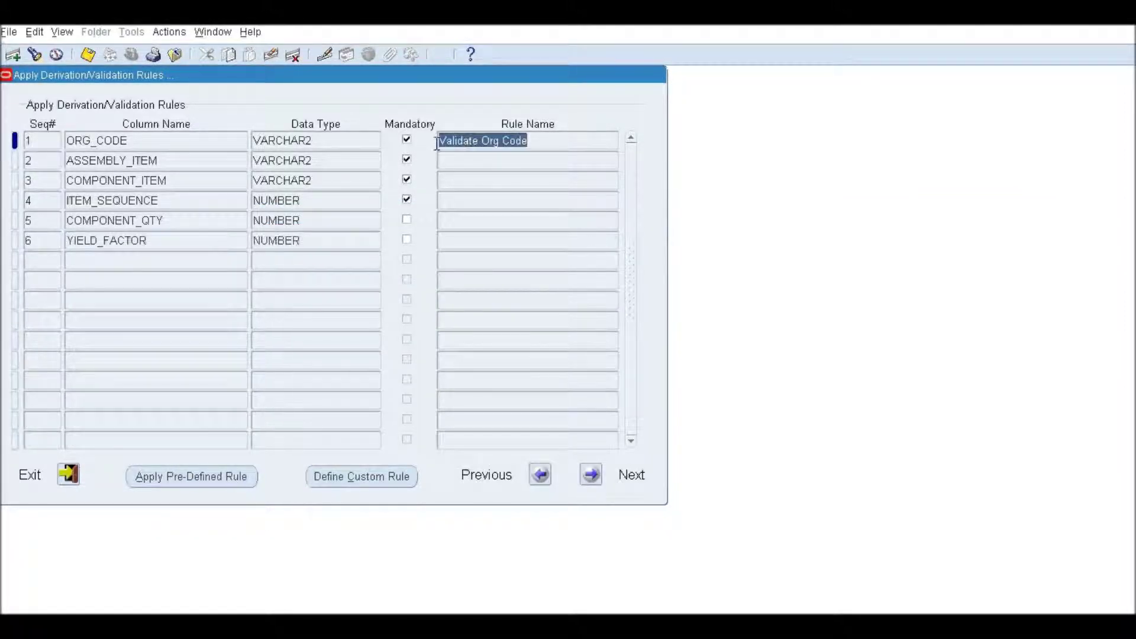
pyautogui.click(205, 161)
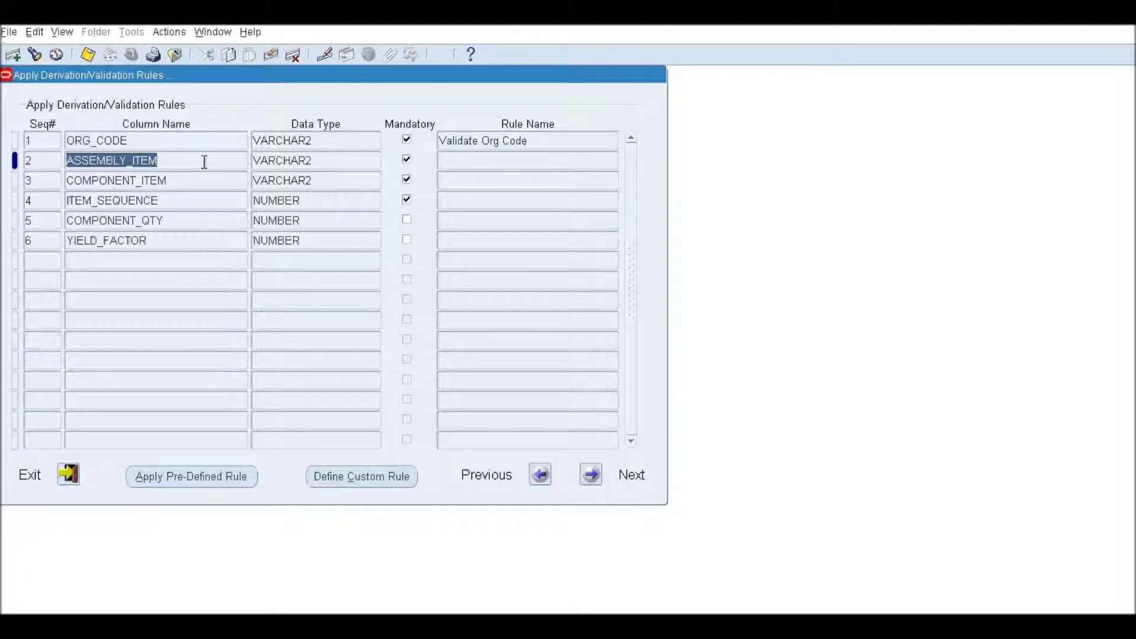
pyautogui.click(195, 476)
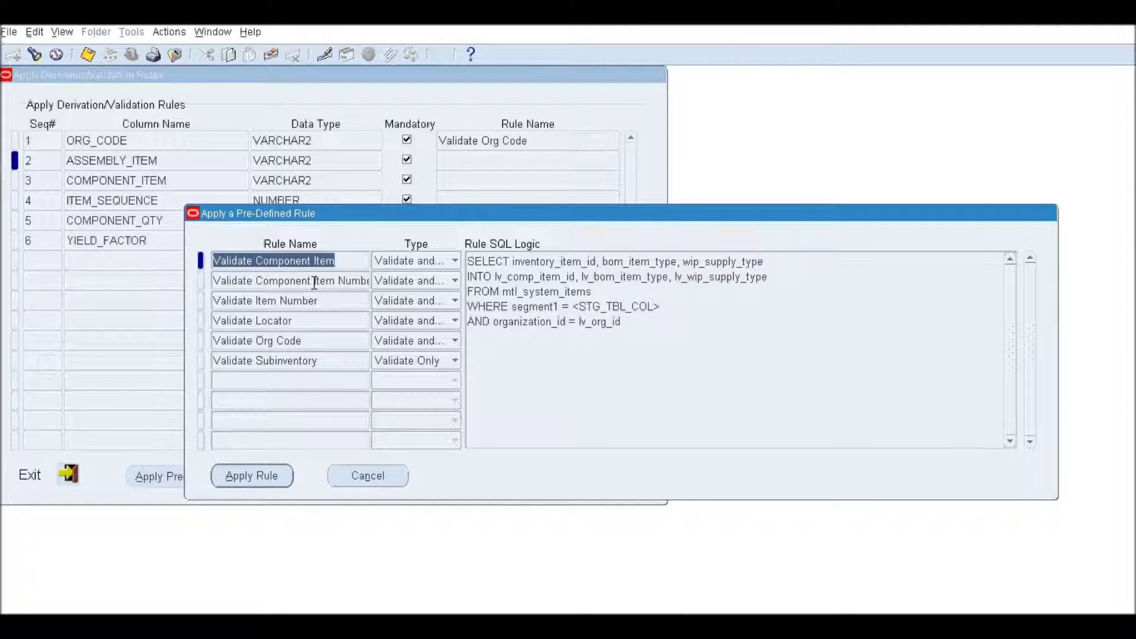
pyautogui.click(316, 300)
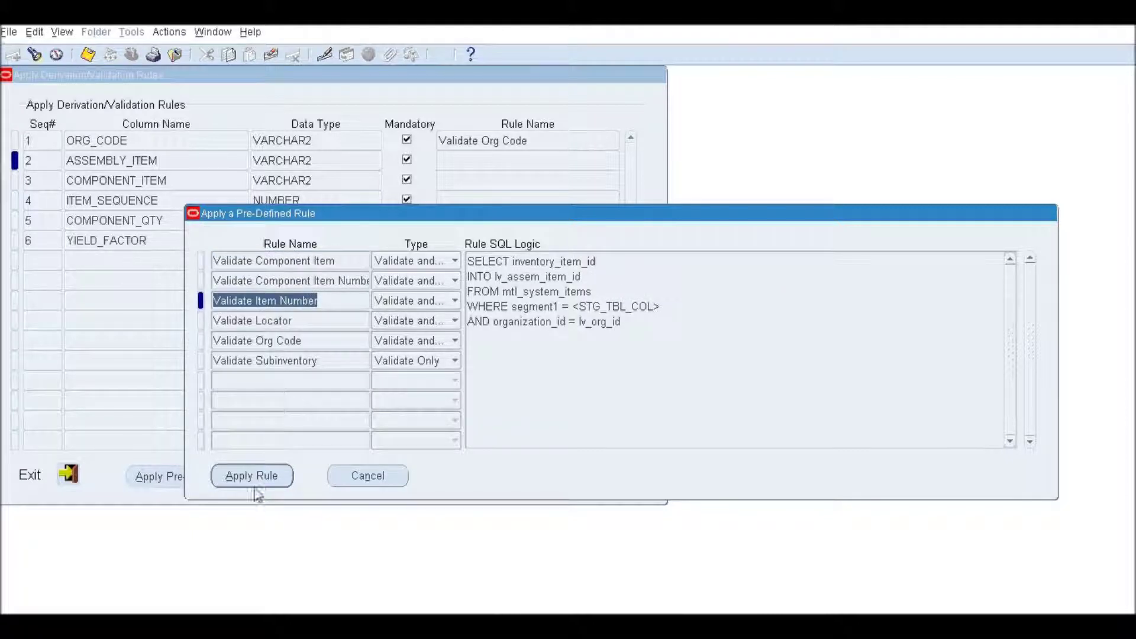
pyautogui.click(255, 481)
pyautogui.click(524, 160)
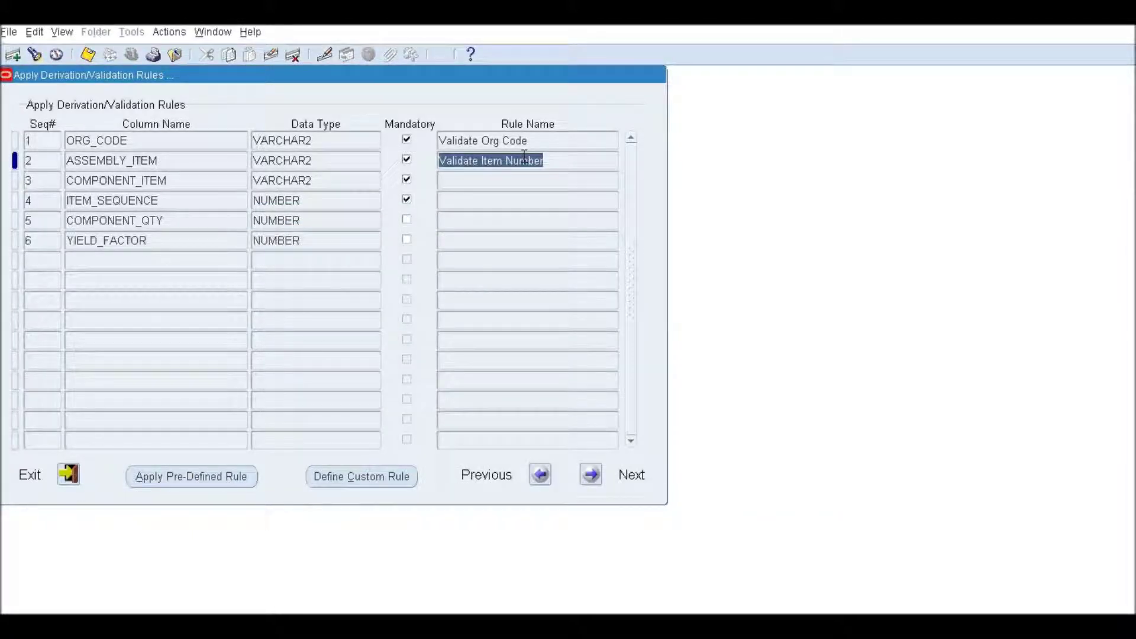
# Apply Validate Component Item Number to COMPONENT_ITEM, then select the ITEM_SEQUENCE row.
pyautogui.click(184, 185)
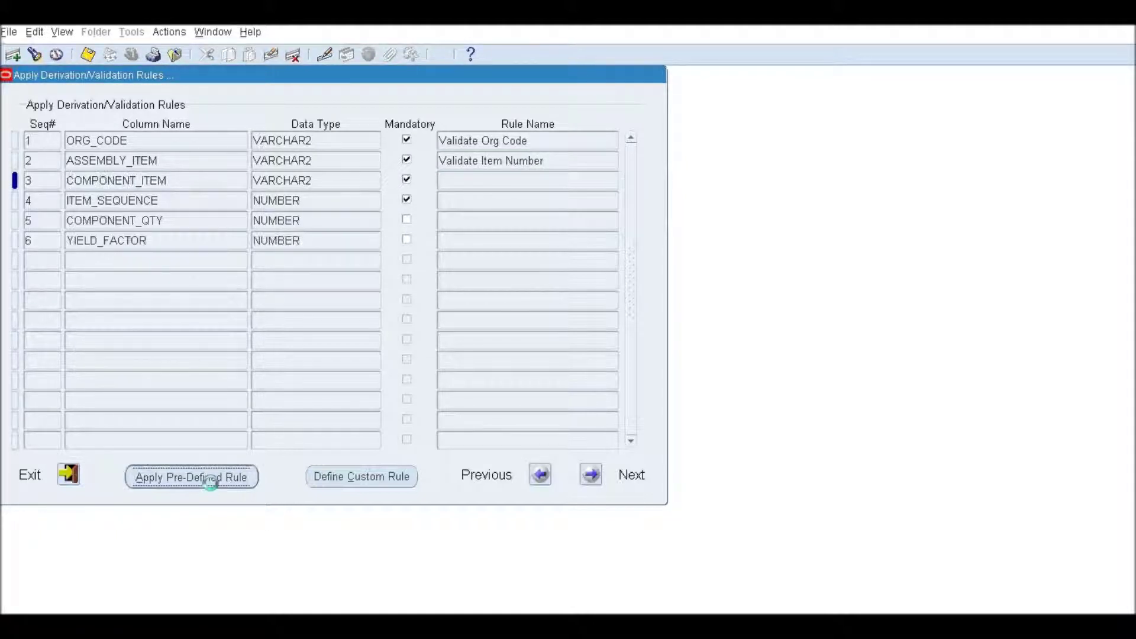
pyautogui.click(213, 485)
pyautogui.click(319, 280)
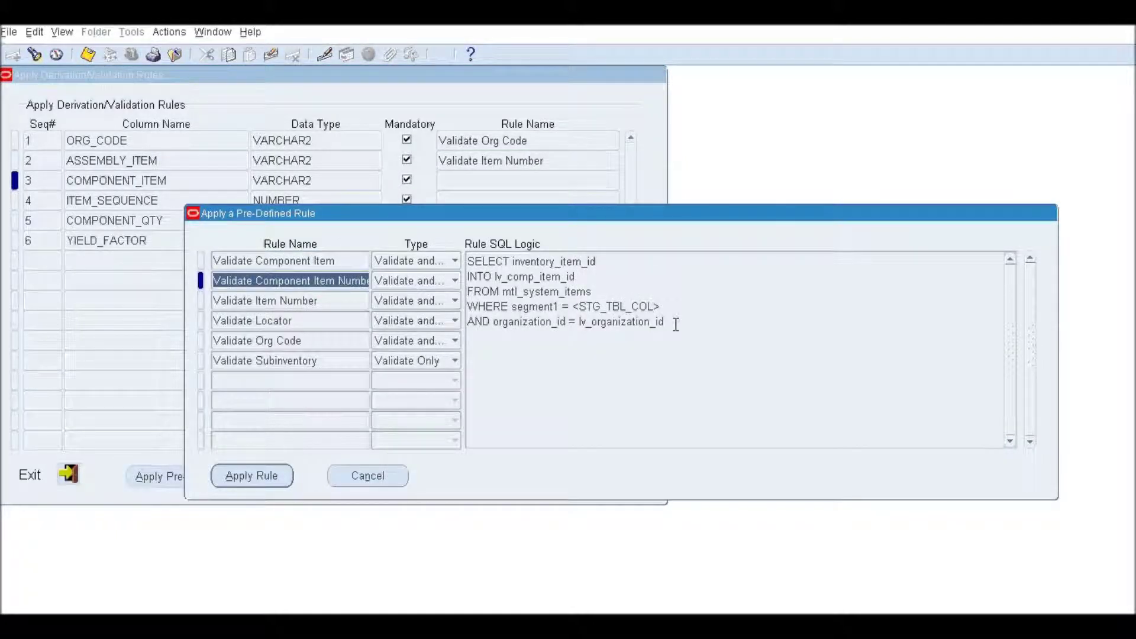
pyautogui.click(256, 480)
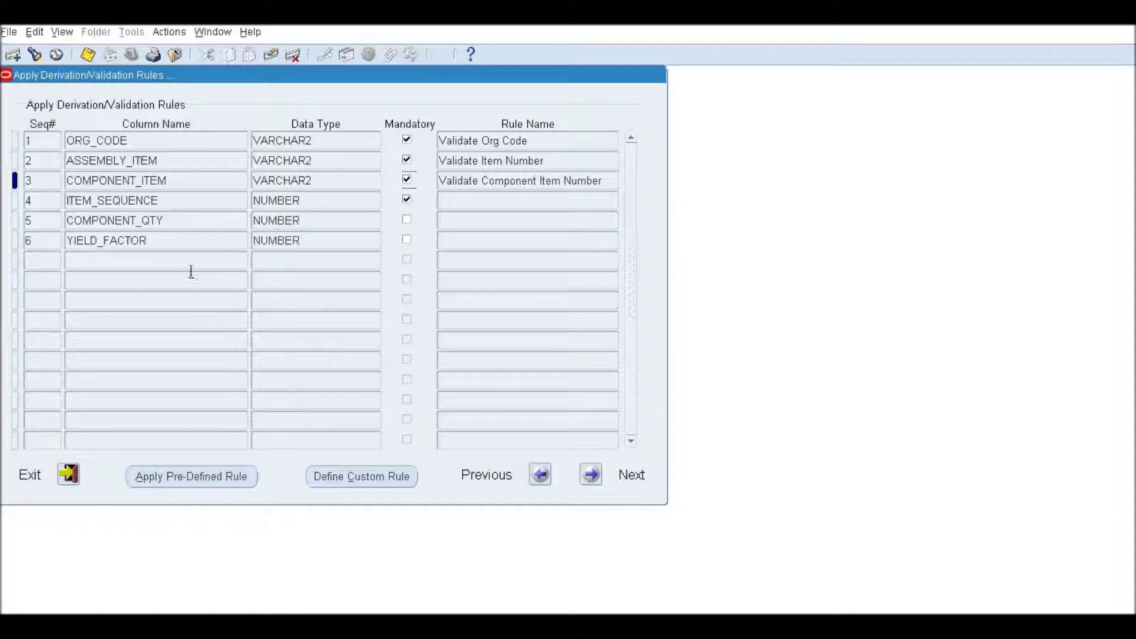
pyautogui.click(183, 221)
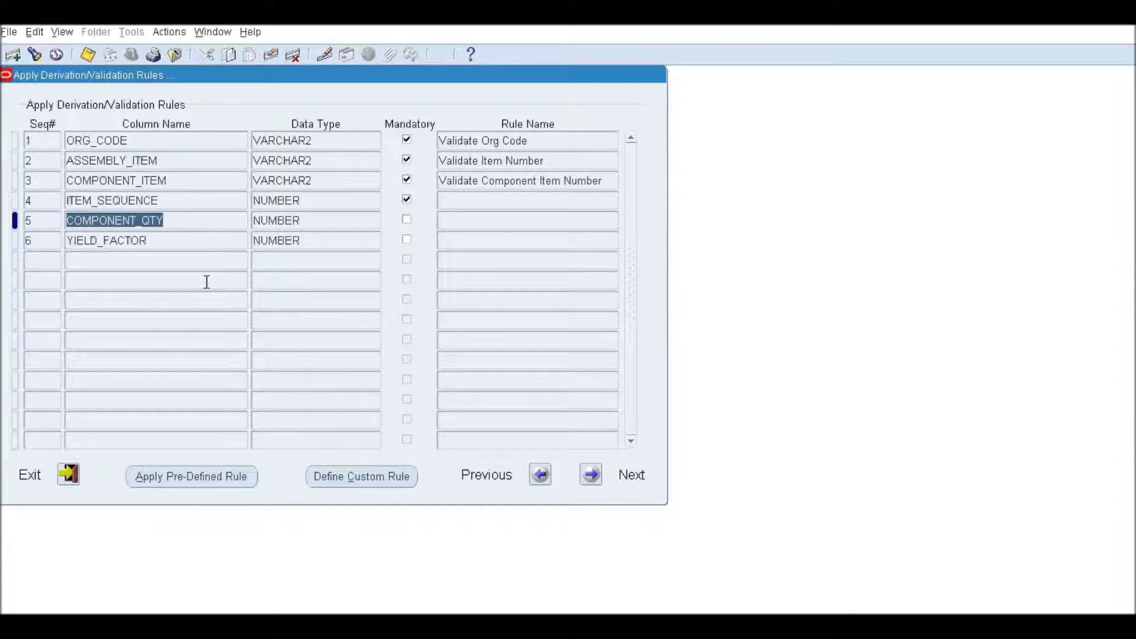
pyautogui.click(163, 240)
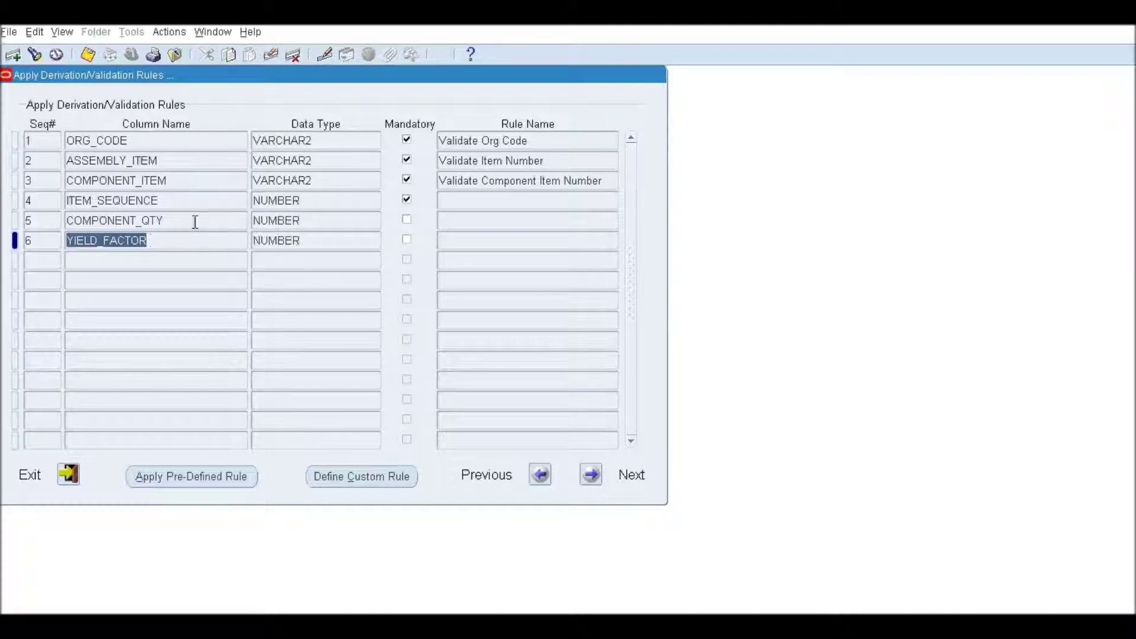
pyautogui.click(190, 202)
# Define a Validate Only custom rule 'Custom Item Sequence validation' with a SELECT COUNT(1) SQL check.
pyautogui.click(380, 485)
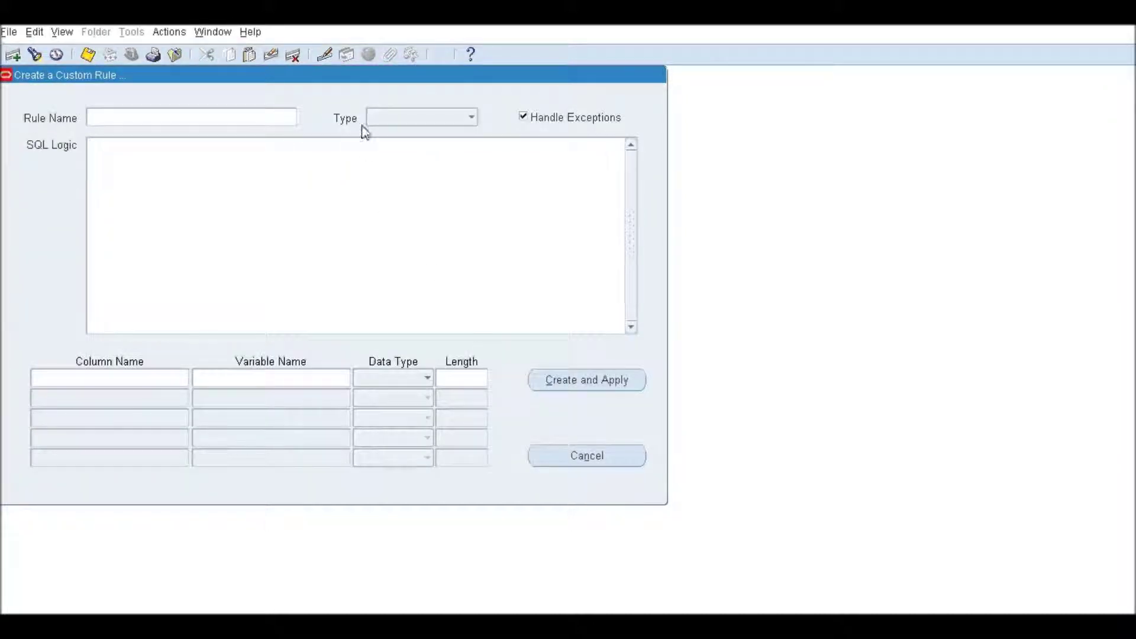
pyautogui.moveTo(368, 83); pyautogui.dragTo(652, 160)
pyautogui.click(500, 198)
pyautogui.write('Custom Item Sequence validation')
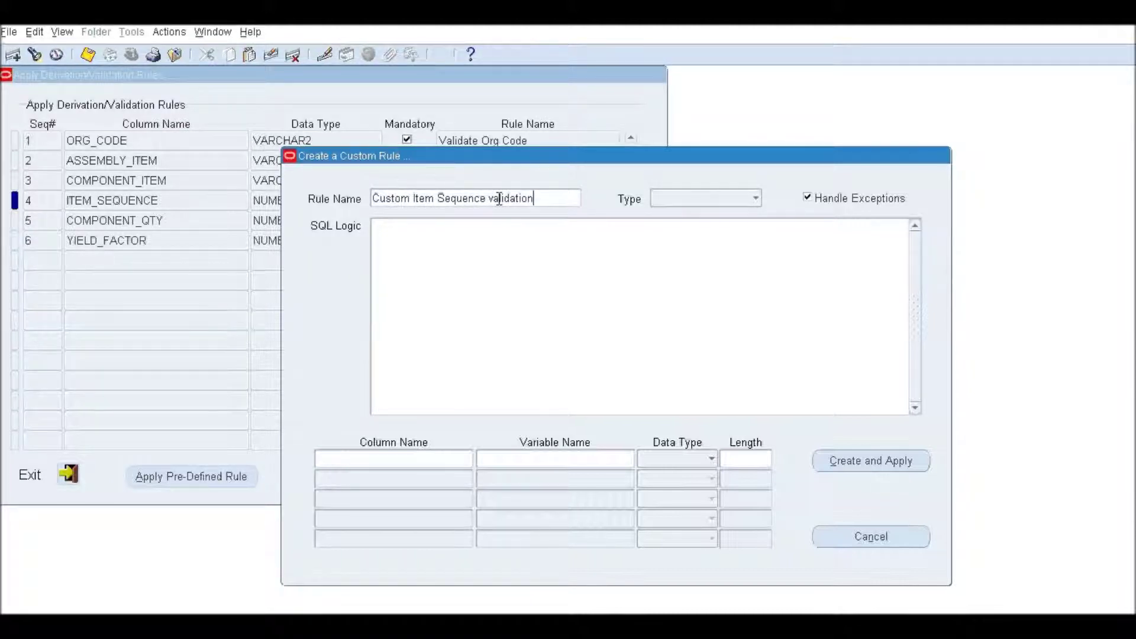
pyautogui.click(743, 199)
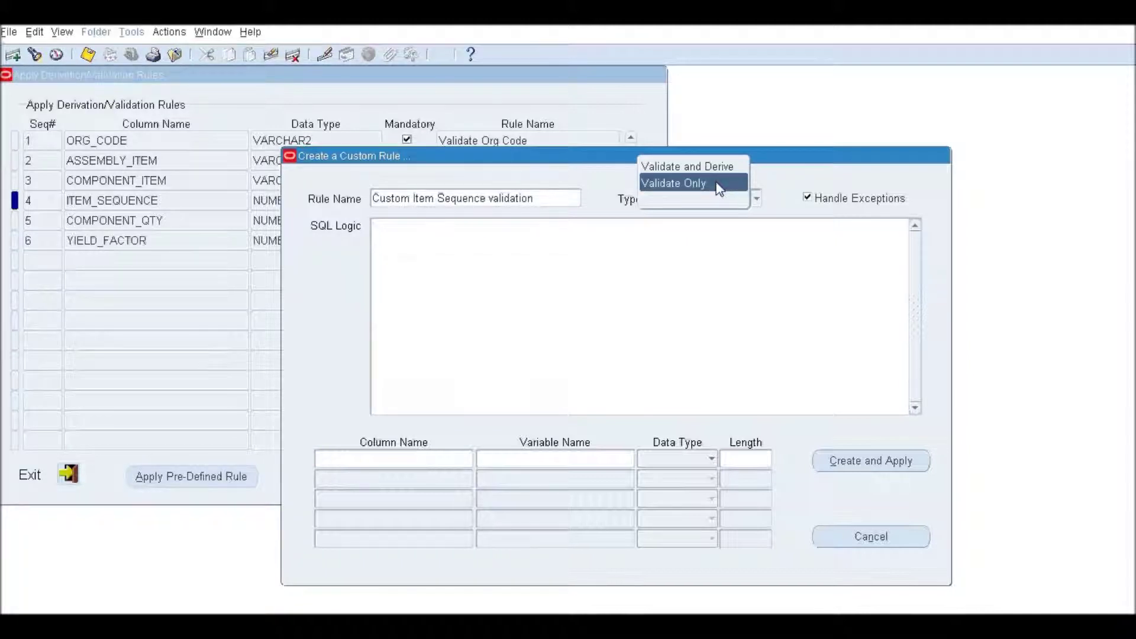
pyautogui.click(722, 183)
pyautogui.click(698, 291)
pyautogui.write('SELE')
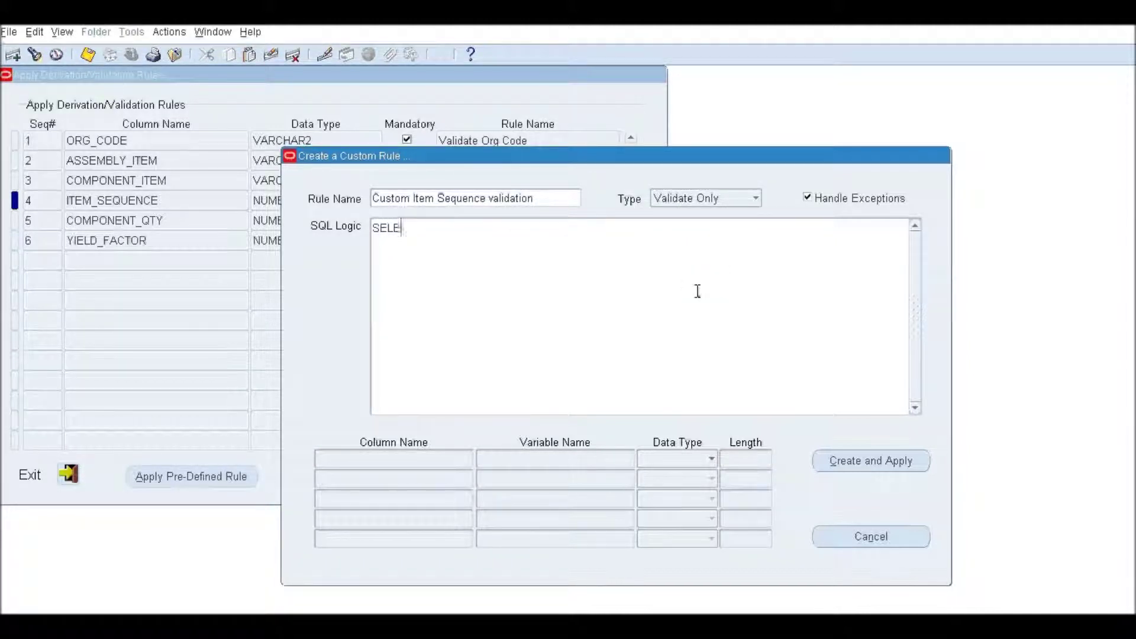
pyautogui.write('CT COUNT(1) INTO I')
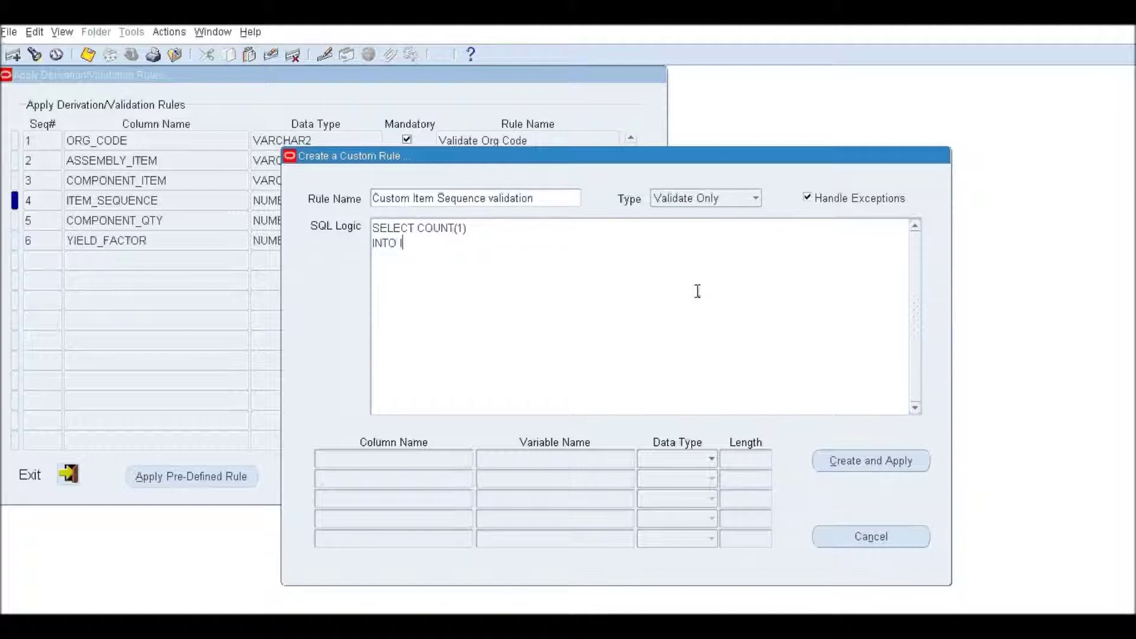
pyautogui.write('v_count FROM')
pyautogui.write(' DUAL WHERE <STG_TB')
pyautogui.write('L_COL>')
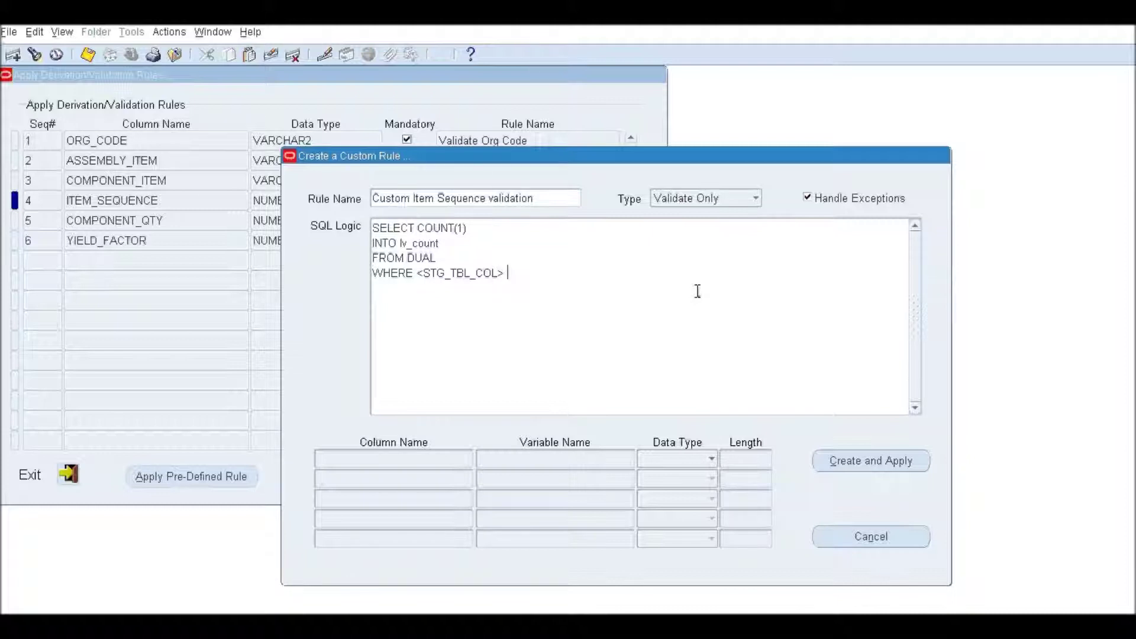
pyautogui.hotkey('shift', 'Left')
pyautogui.hotkey('shift', 'Left')
pyautogui.hotkey('shift', 'Left')
pyautogui.hotkey('shift', 'Left')
pyautogui.hotkey('shift', 'Left')
pyautogui.hotkey('shift', 'Left')
pyautogui.hotkey('shift', 'Left')
pyautogui.hotkey('shift', 'Left')
pyautogui.hotkey('shift', 'Left')
pyautogui.hotkey('shift', 'Left')
pyautogui.hotkey('shift', 'Left')
pyautogui.hotkey('shift', 'Left')
pyautogui.hotkey('shift', 'Left')
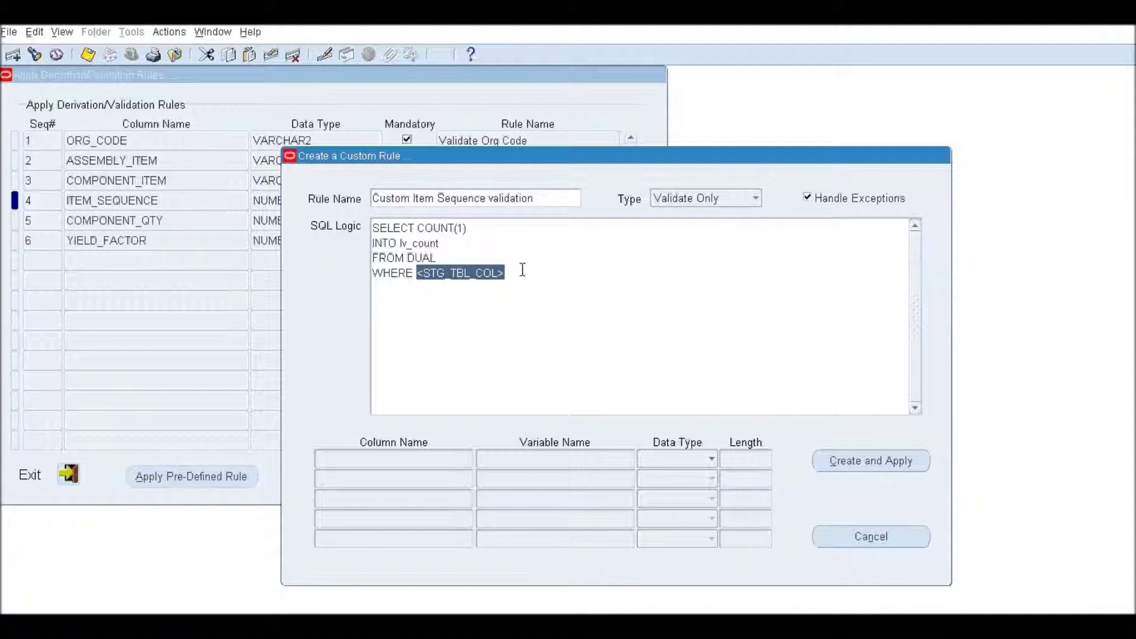
pyautogui.press('Right')
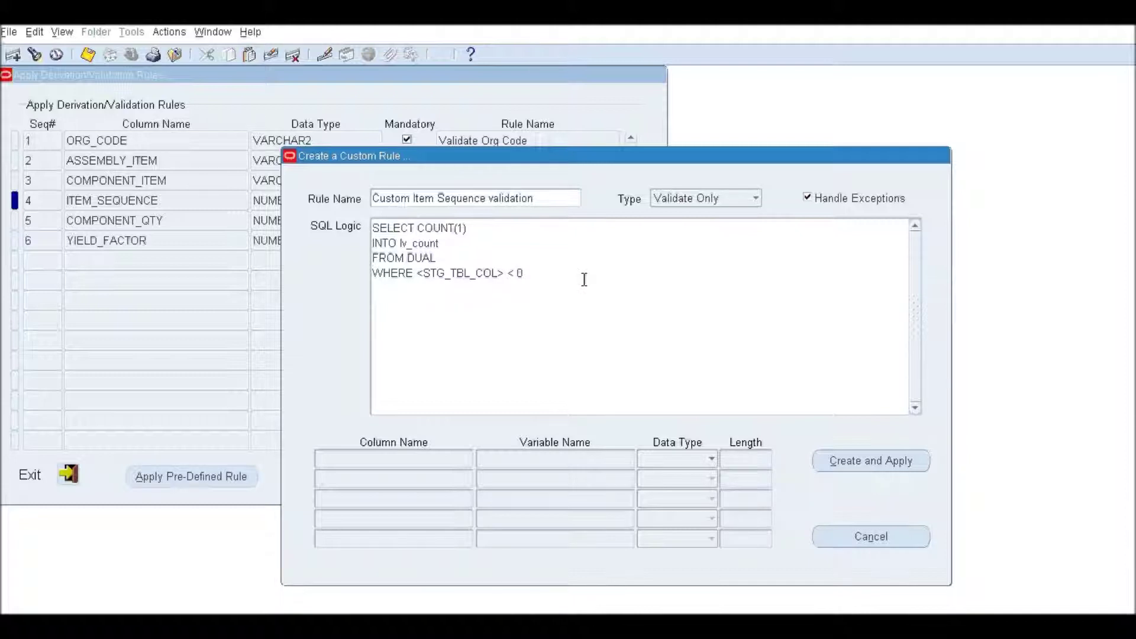
# Create and apply the custom rule to ITEM_SEQUENCE, then proceed to staging-to-interface mapping.
pyautogui.click(878, 462)
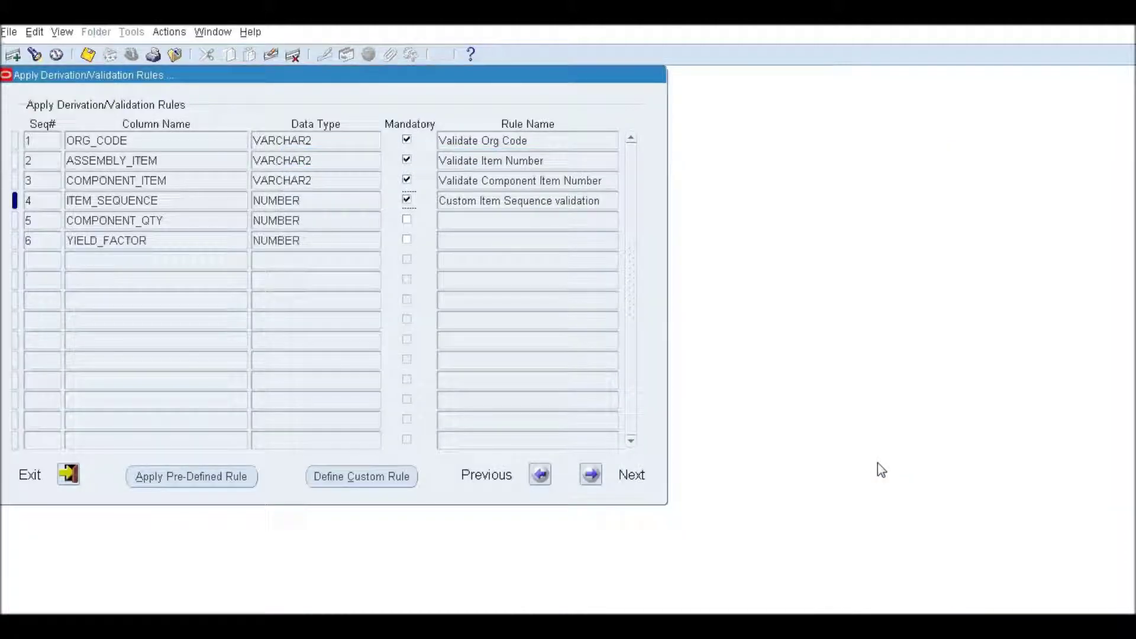
pyautogui.click(511, 201)
pyautogui.moveTo(477, 201); pyautogui.dragTo(621, 197)
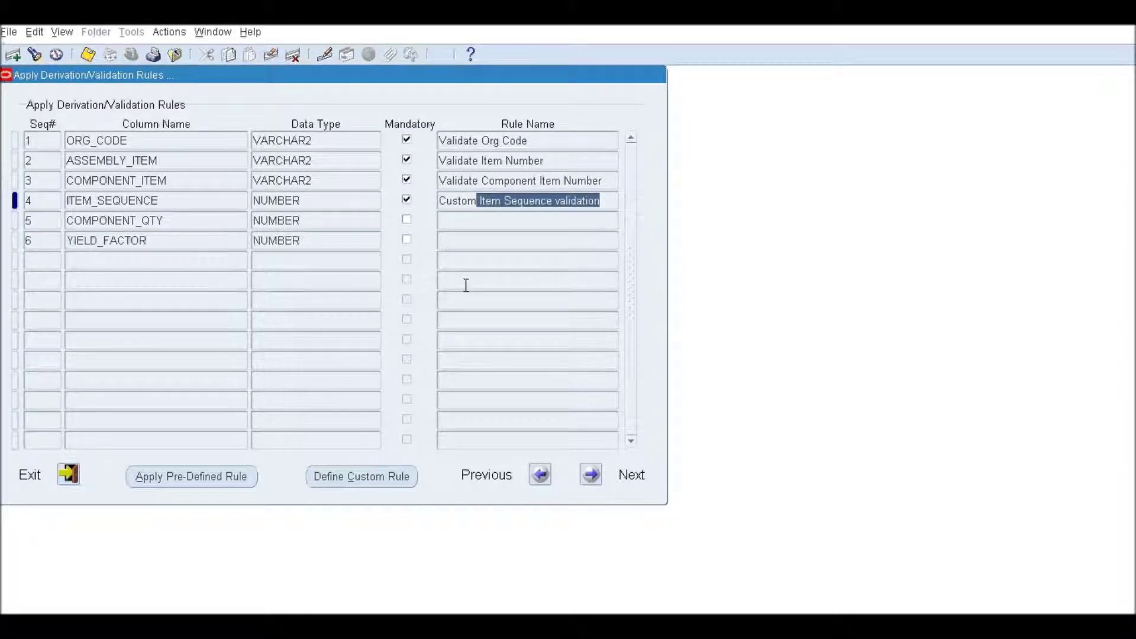
pyautogui.click(596, 481)
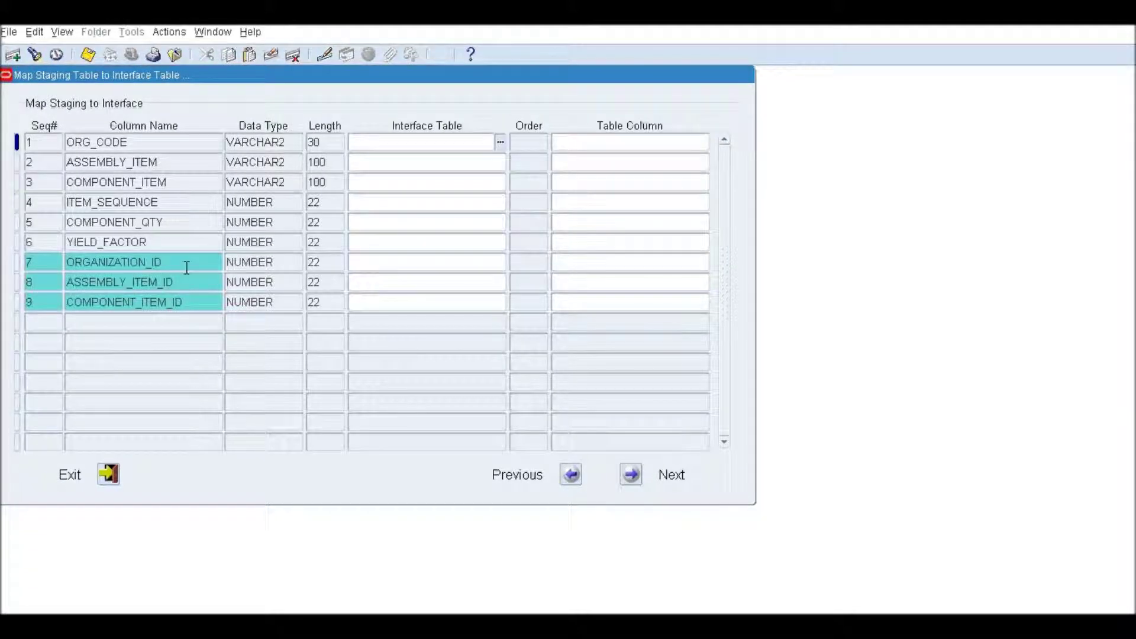
# Map ORGANIZATION_ID to BOM_BILL_OF_MTLS_INTERFACE's ORGANIZATION_ID column.
pyautogui.click(181, 260)
pyautogui.click(182, 282)
pyautogui.click(189, 302)
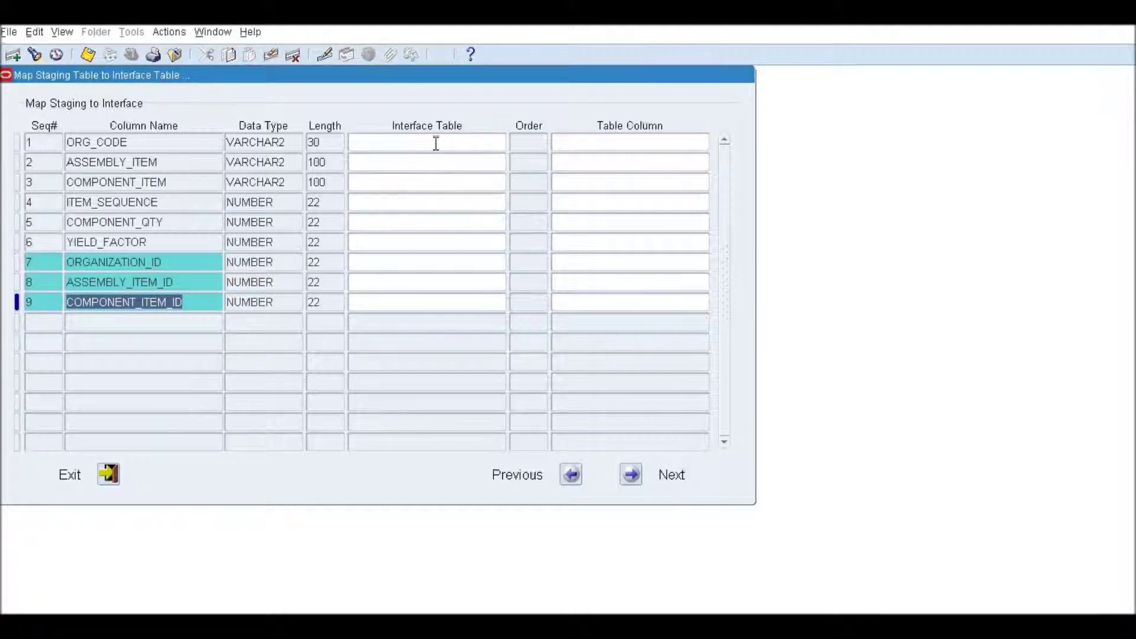
pyautogui.click(464, 263)
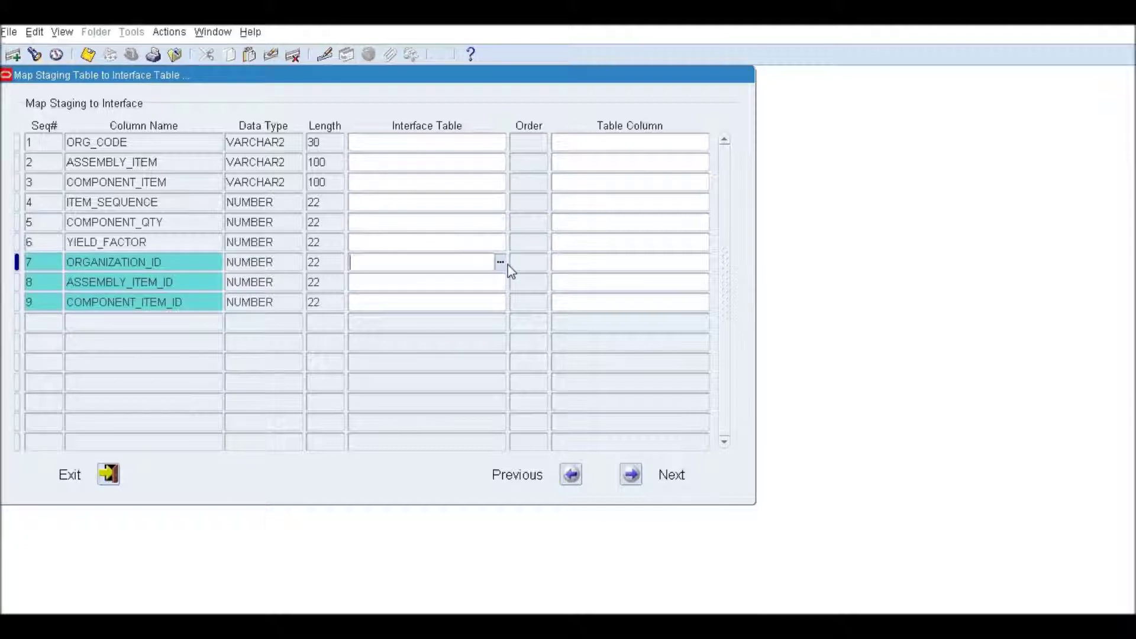
pyautogui.click(501, 263)
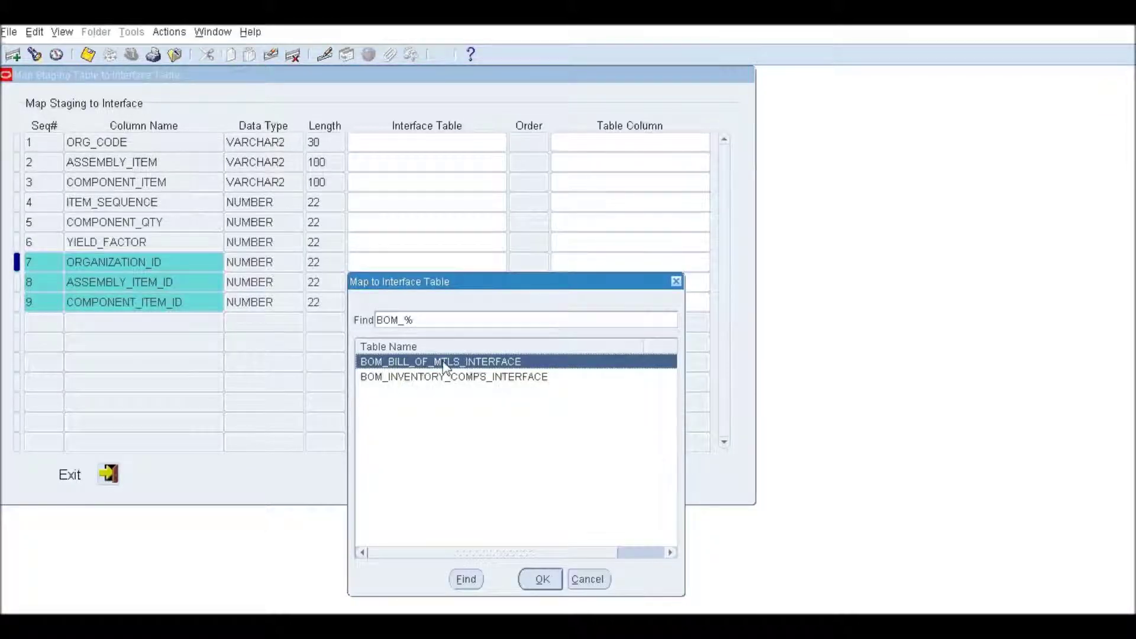
pyautogui.doubleClick(461, 363)
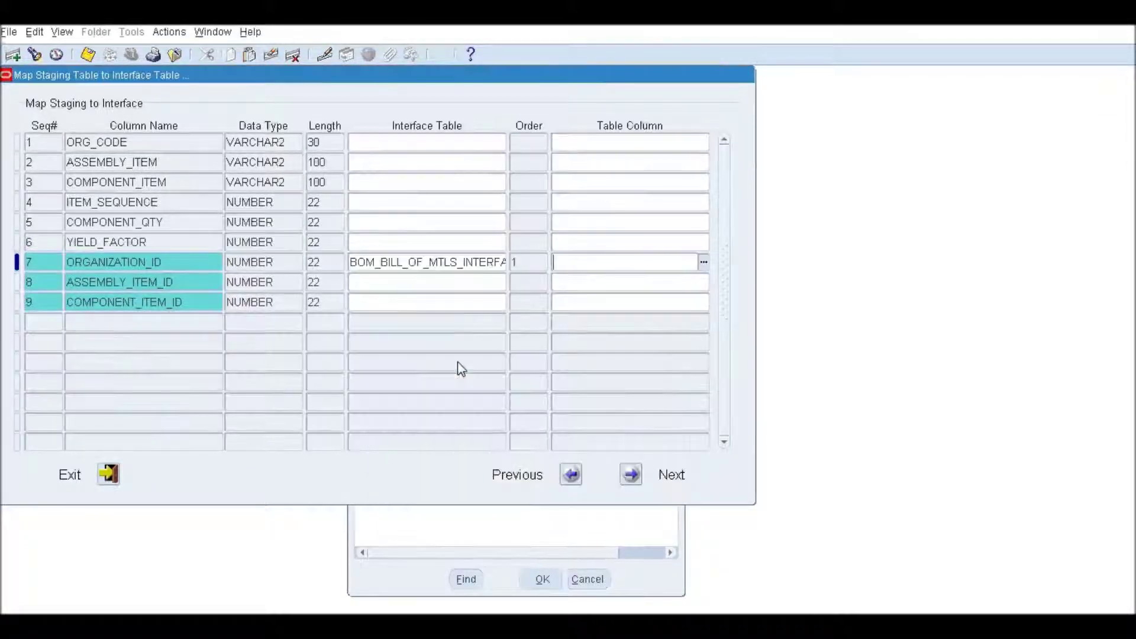
pyautogui.click(704, 262)
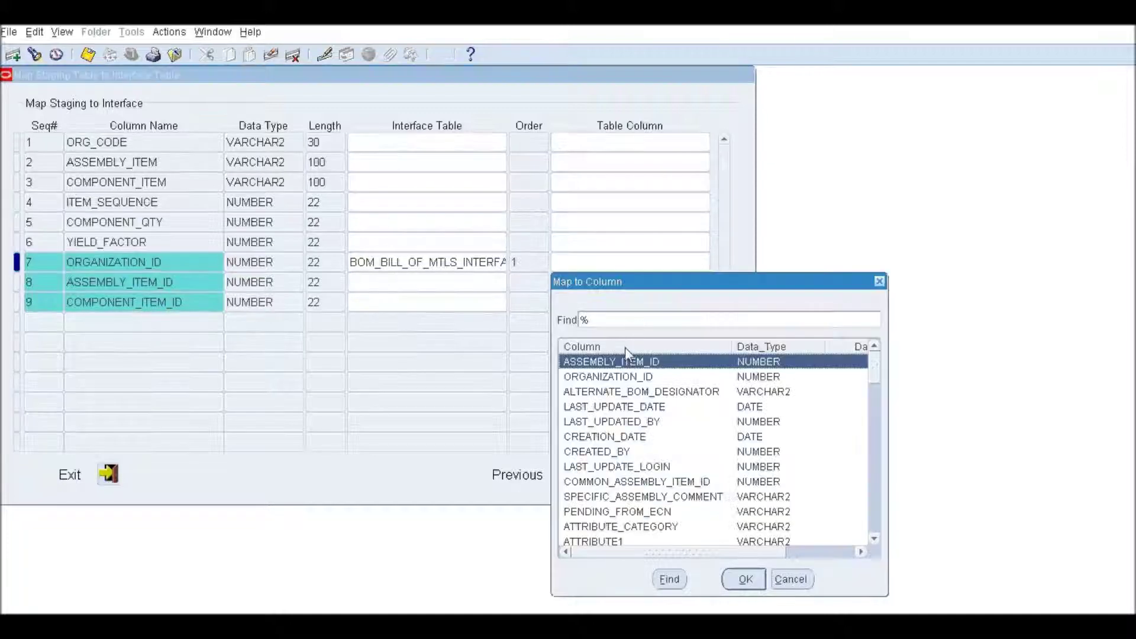
pyautogui.click(625, 377)
pyautogui.doubleClick(625, 374)
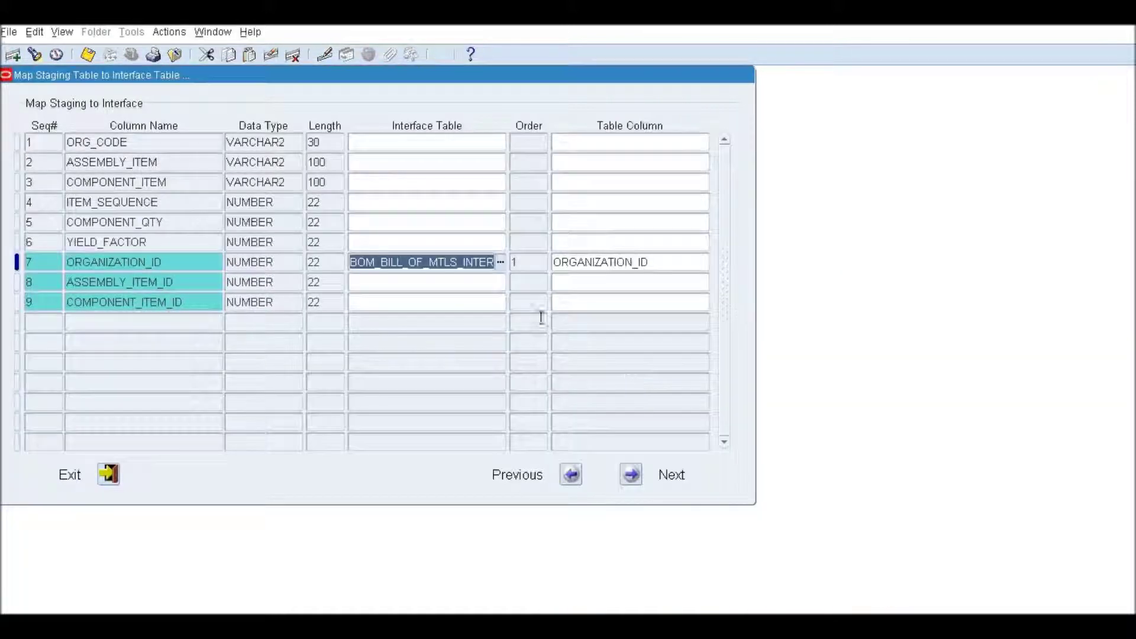
# Map ASSEMBLY_ITEM_ID to BOM_BILL_OF_MTLS_INTERFACE and COMPONENT_ITEM_ID to BOM_INVENTORY_COMPS_INTERFACE.
pyautogui.click(422, 284)
pyautogui.click(501, 282)
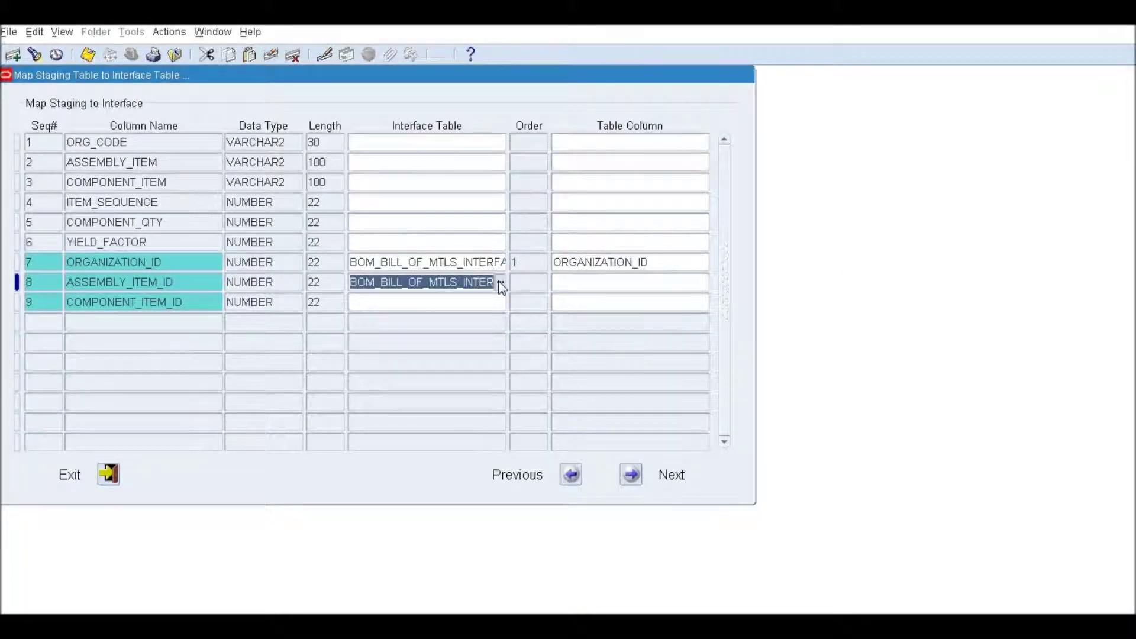
pyautogui.click(703, 283)
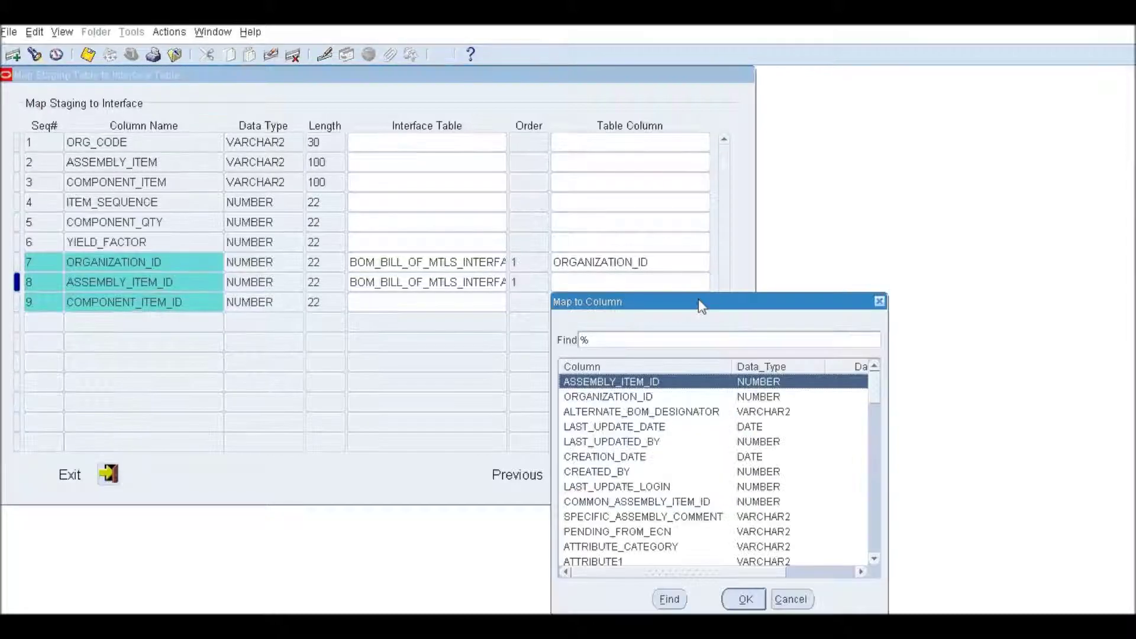
pyautogui.doubleClick(620, 384)
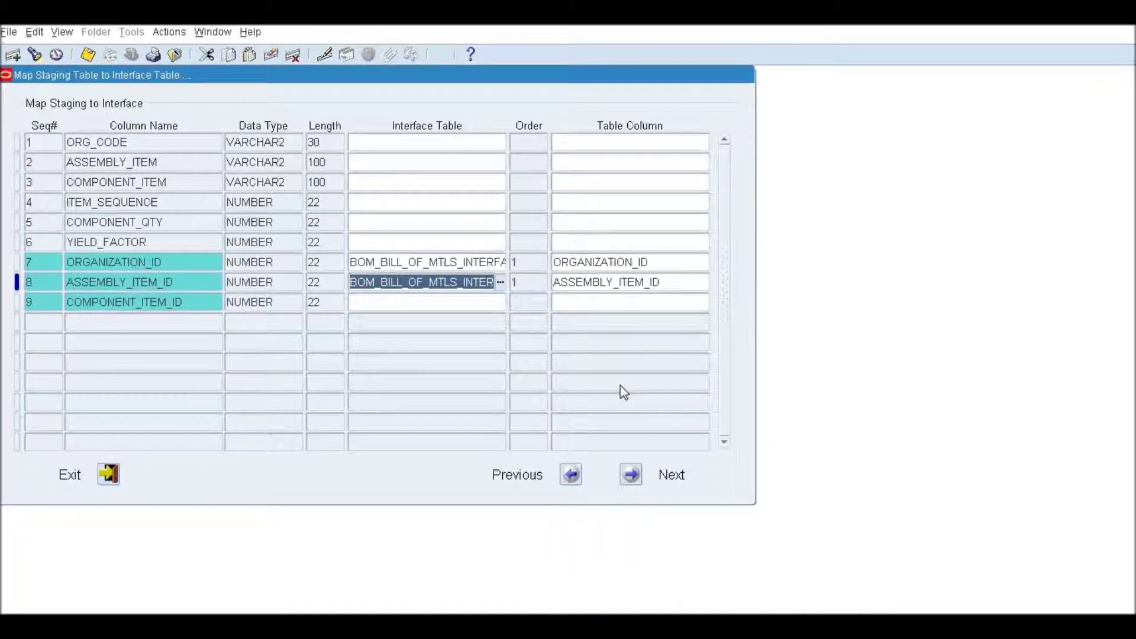
pyautogui.click(405, 303)
pyautogui.click(500, 303)
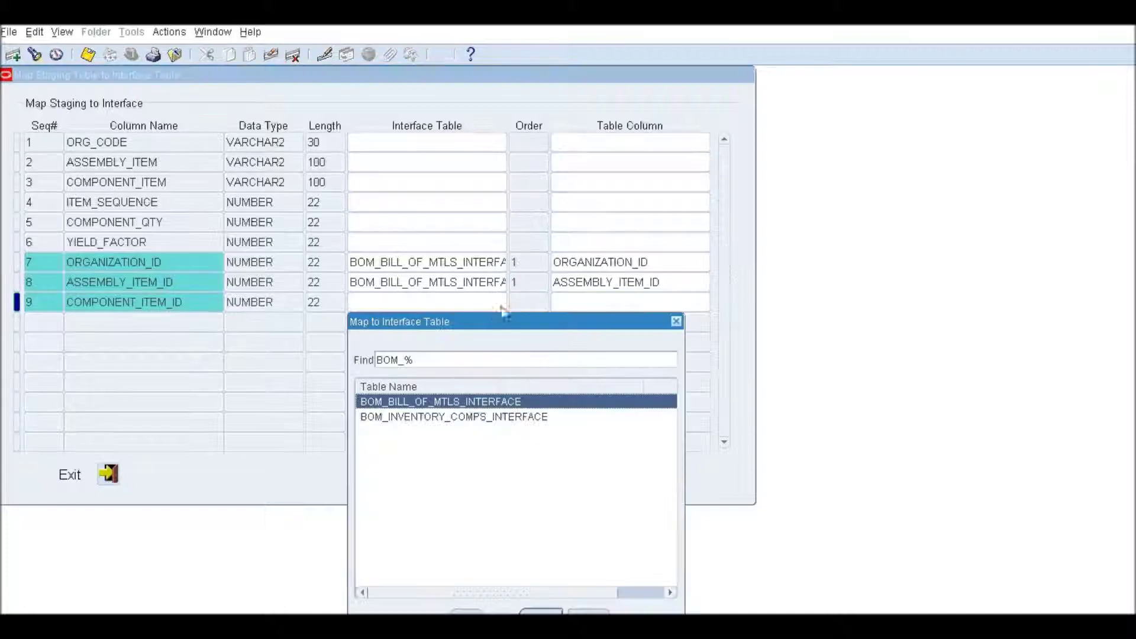
pyautogui.doubleClick(513, 418)
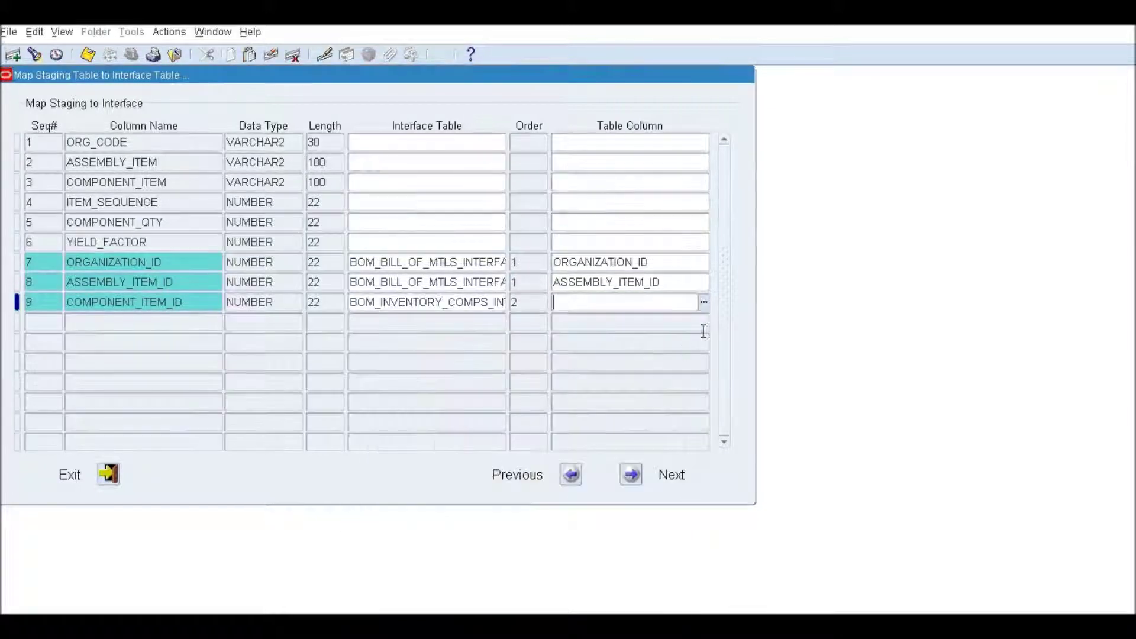
pyautogui.click(704, 303)
pyautogui.doubleClick(642, 415)
# Map ITEM_SEQUENCE to OPERATION_SEQ_NUM in BOM_INVENTORY_COMPS_INTERFACE.
pyautogui.click(416, 202)
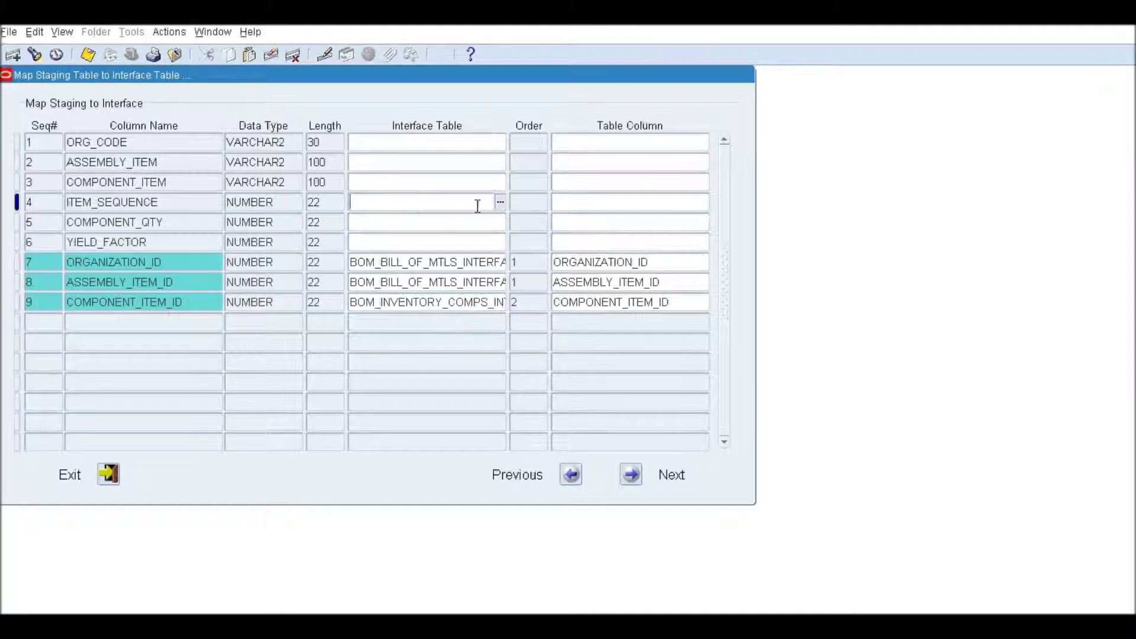
pyautogui.click(501, 204)
pyautogui.doubleClick(480, 320)
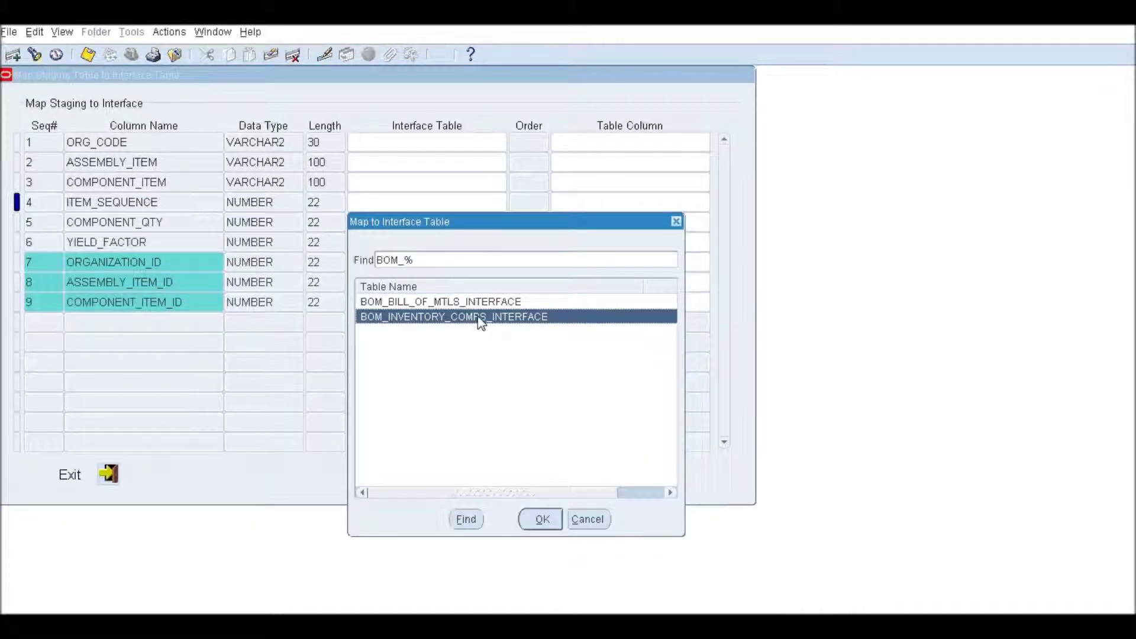
pyautogui.click(704, 204)
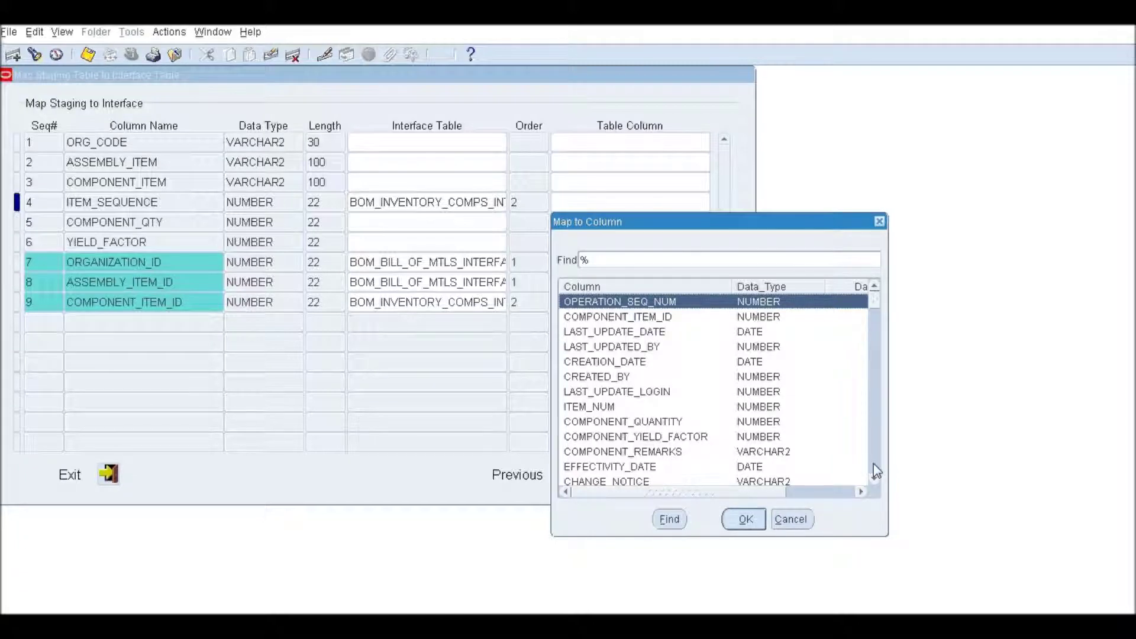
pyautogui.doubleClick(608, 302)
# Map COMPONENT_QTY to COMPONENT_QUANTITY and YIELD_FACTOR to COMPONENT_YIELD_FACTOR.
pyautogui.click(430, 220)
pyautogui.hotkey('shift', 'F5')
pyautogui.press('Tab')
pyautogui.click(702, 222)
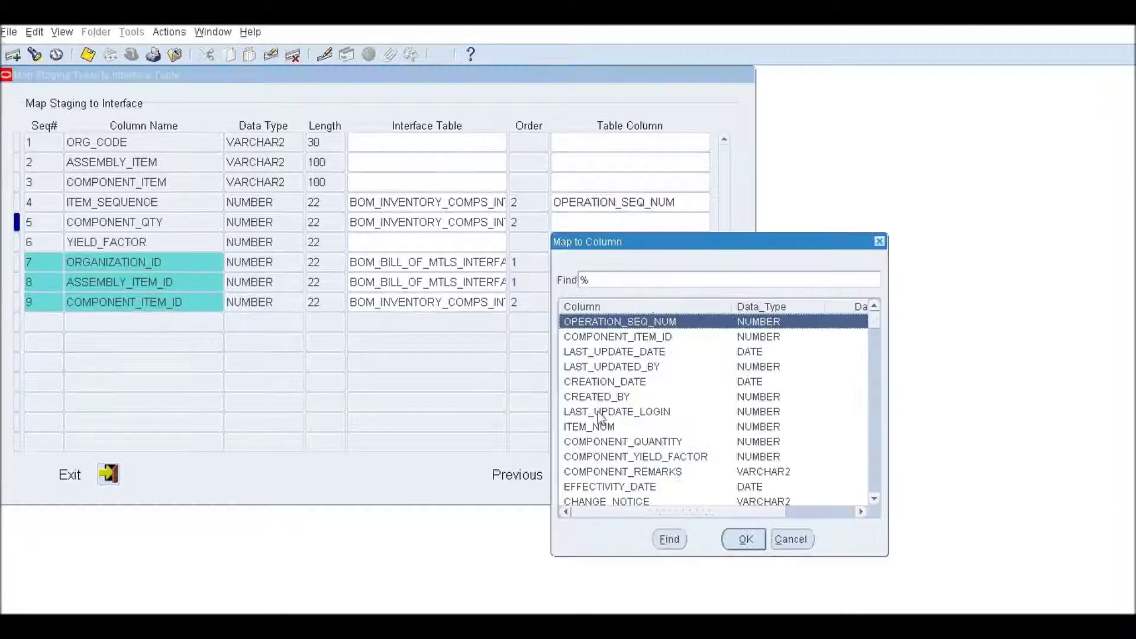
pyautogui.doubleClick(655, 443)
pyautogui.click(438, 246)
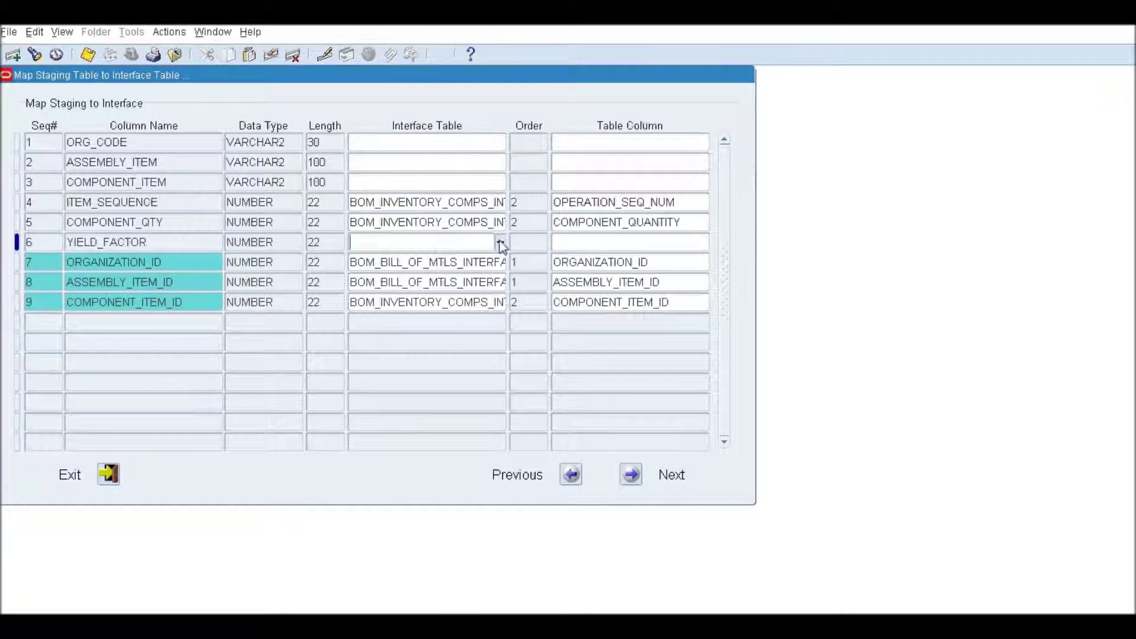
pyautogui.hotkey('shift', 'F5')
pyautogui.press('Tab')
pyautogui.click(704, 242)
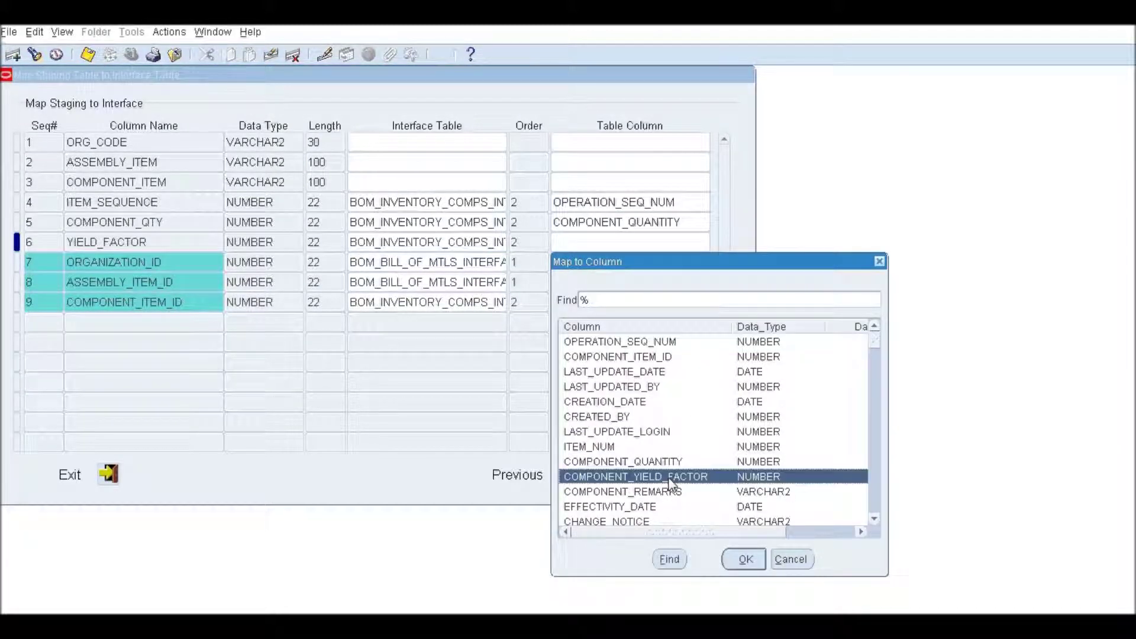
pyautogui.doubleClick(672, 477)
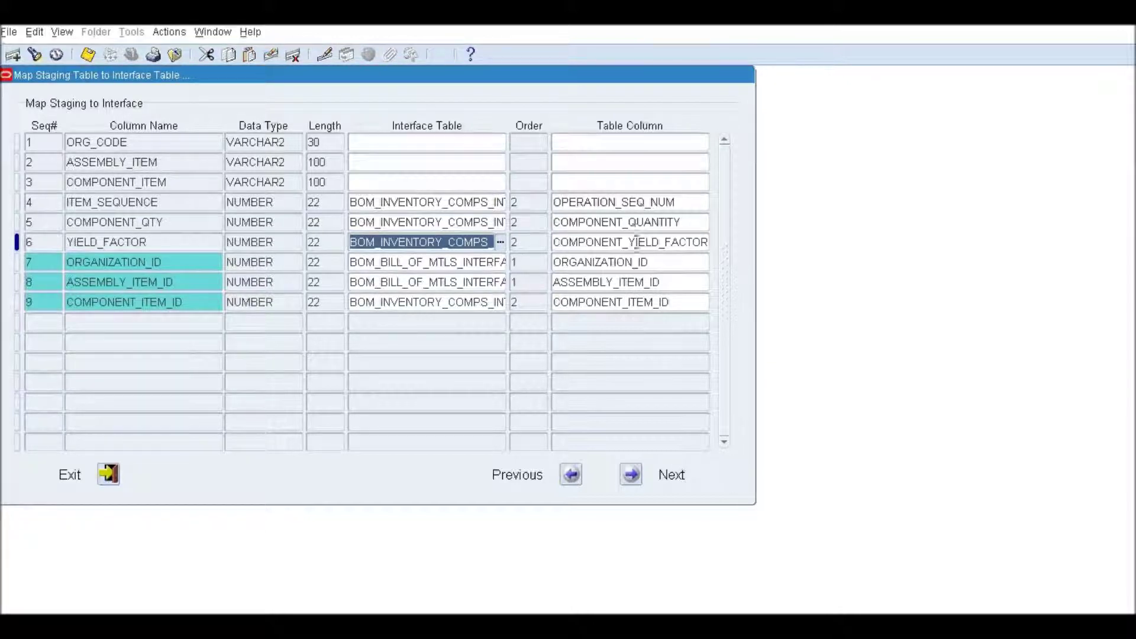
# Link BOM_BILL_OF_MTLS_INTERFACE to BOM_INVENTORY_COMPS_INTERFACE by ASSEMBLY_ITEM_ID and proceed to Finalize.
pyautogui.click(631, 475)
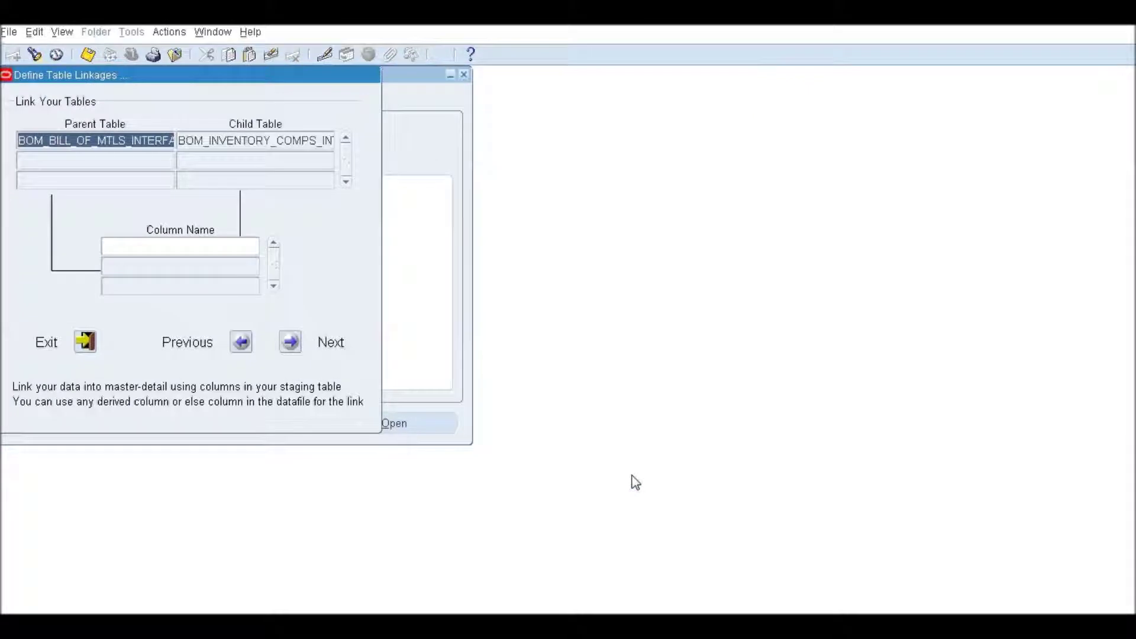
pyautogui.click(98, 140)
pyautogui.moveTo(46, 141); pyautogui.dragTo(385, 139)
pyautogui.click(252, 140)
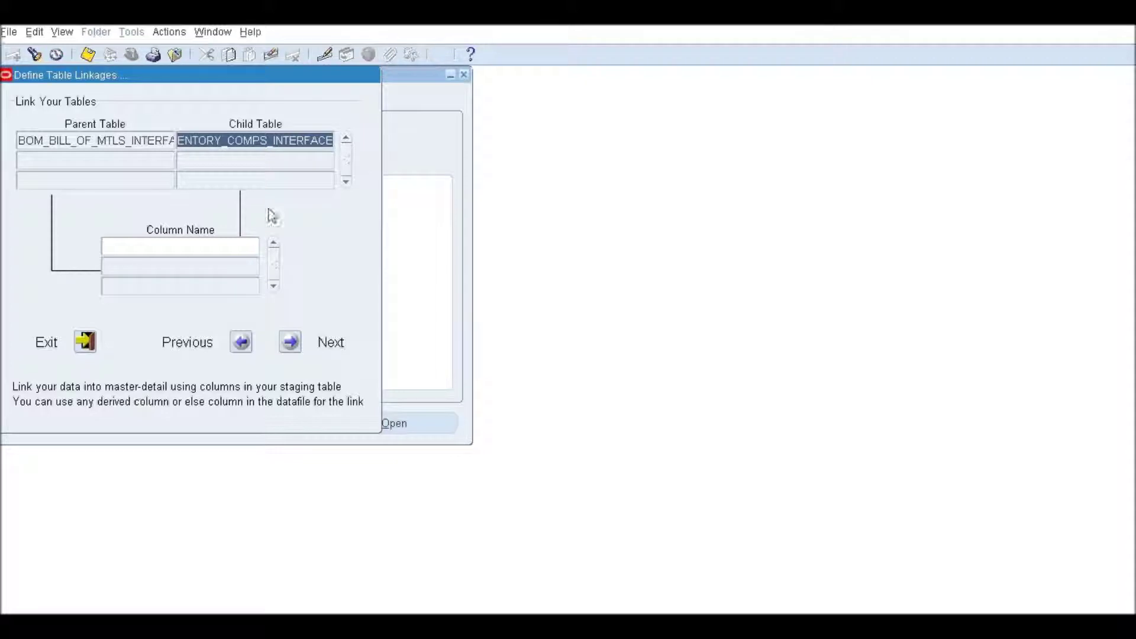
pyautogui.click(185, 245)
pyautogui.click(256, 246)
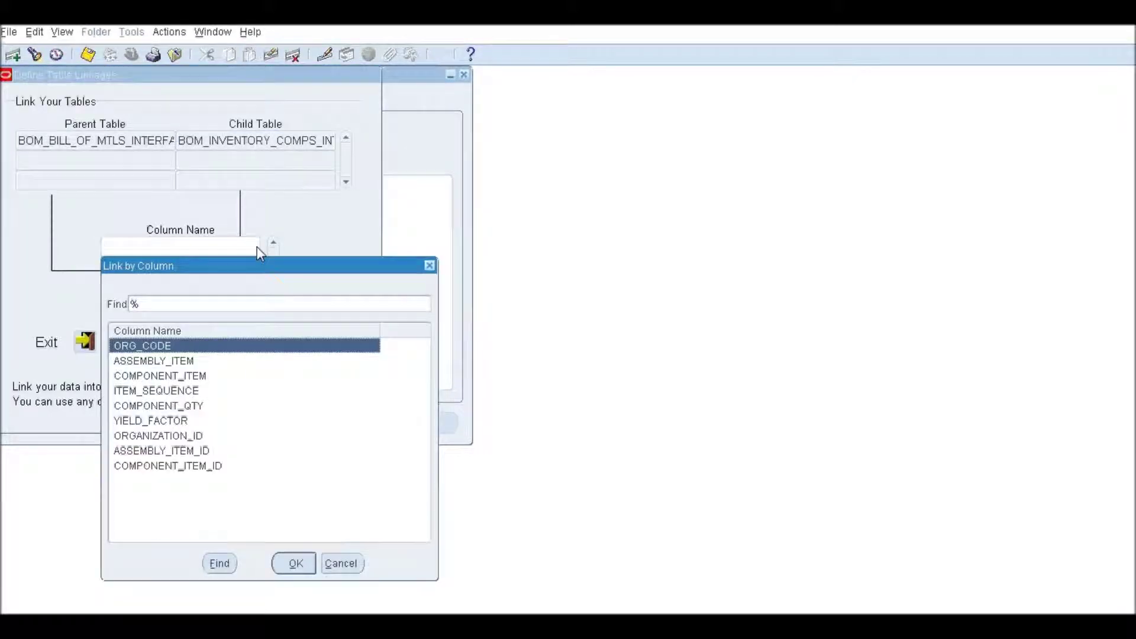
pyautogui.doubleClick(172, 451)
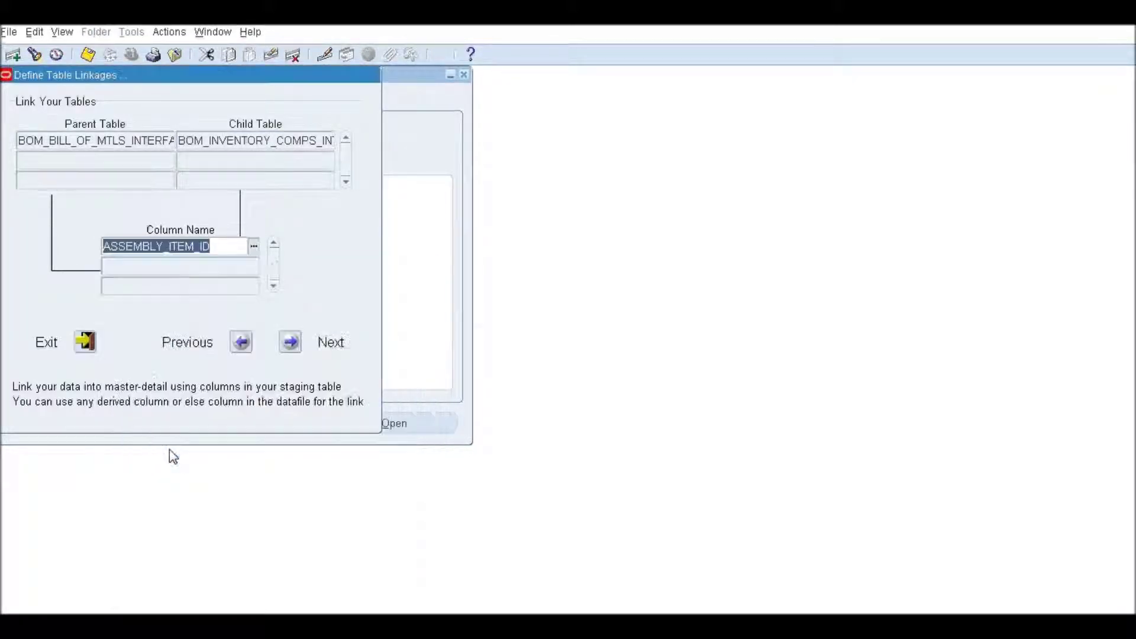
pyautogui.click(216, 249)
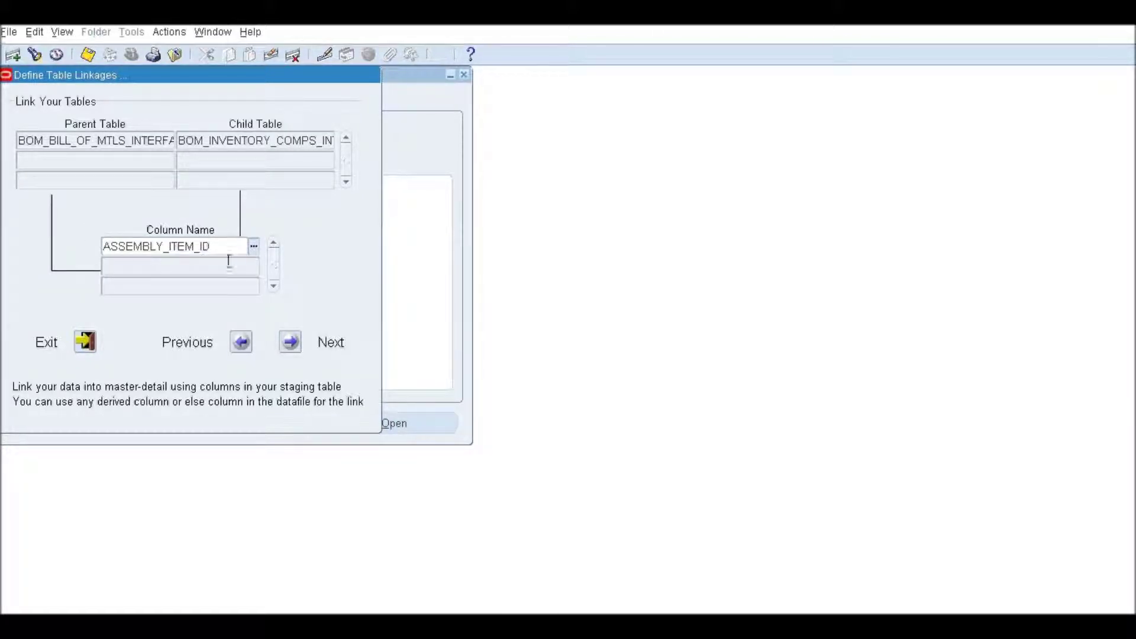
pyautogui.click(290, 343)
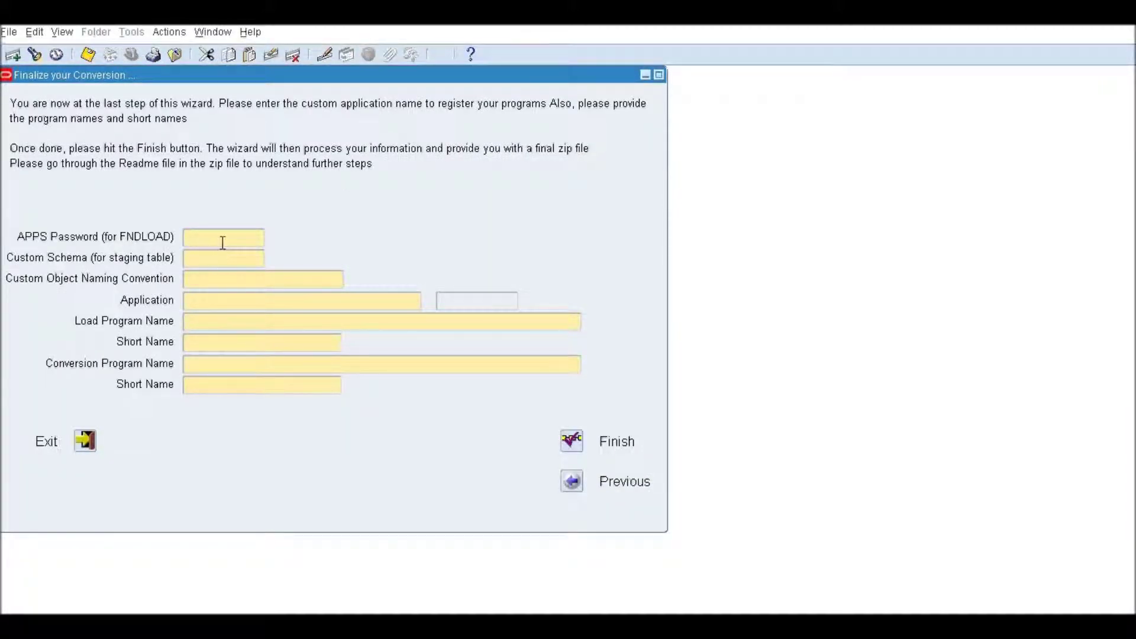
# Enter the APPS password, keep schema APPS, set prefix XXTN and choose Bills of Material.
pyautogui.write('apps')
pyautogui.press('BackSpace')
pyautogui.press('BackSpace')
pyautogui.press('BackSpace')
pyautogui.press('BackSpace')
pyautogui.write('apps')
pyautogui.press('Tab')
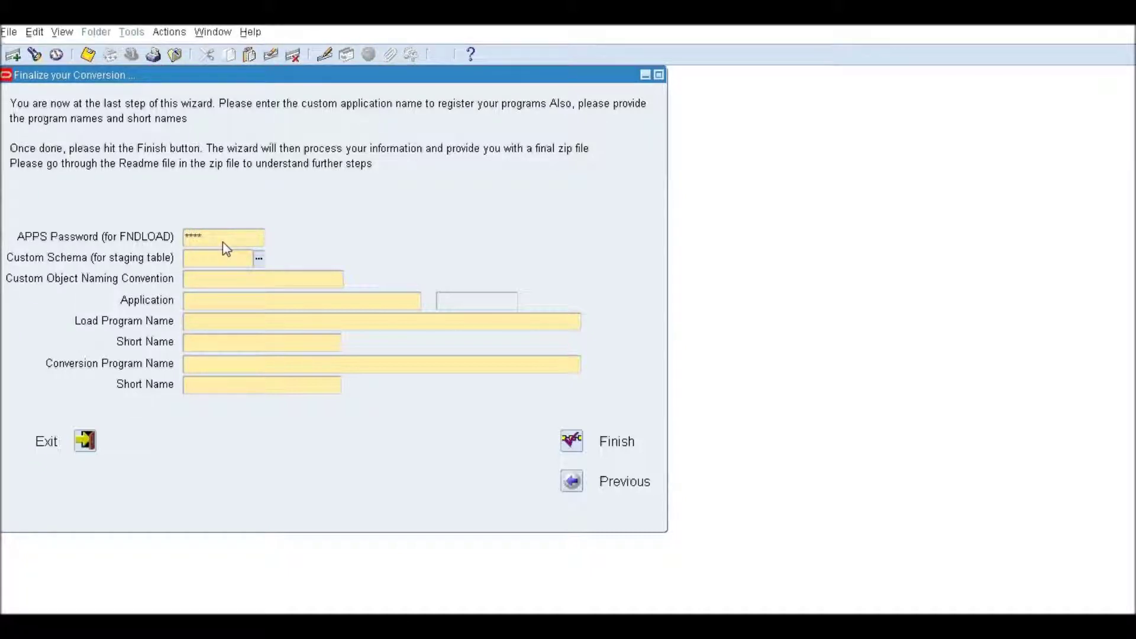
pyautogui.press('Tab')
pyautogui.write('XXTN')
pyautogui.press('Tab')
pyautogui.write('Bill')
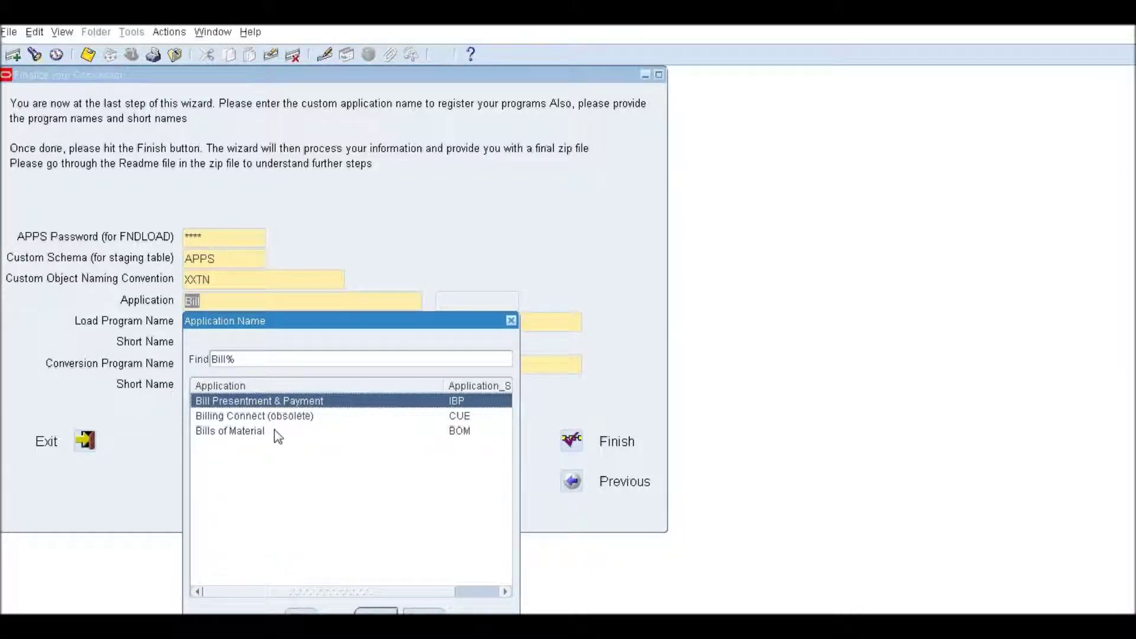
pyautogui.doubleClick(276, 436)
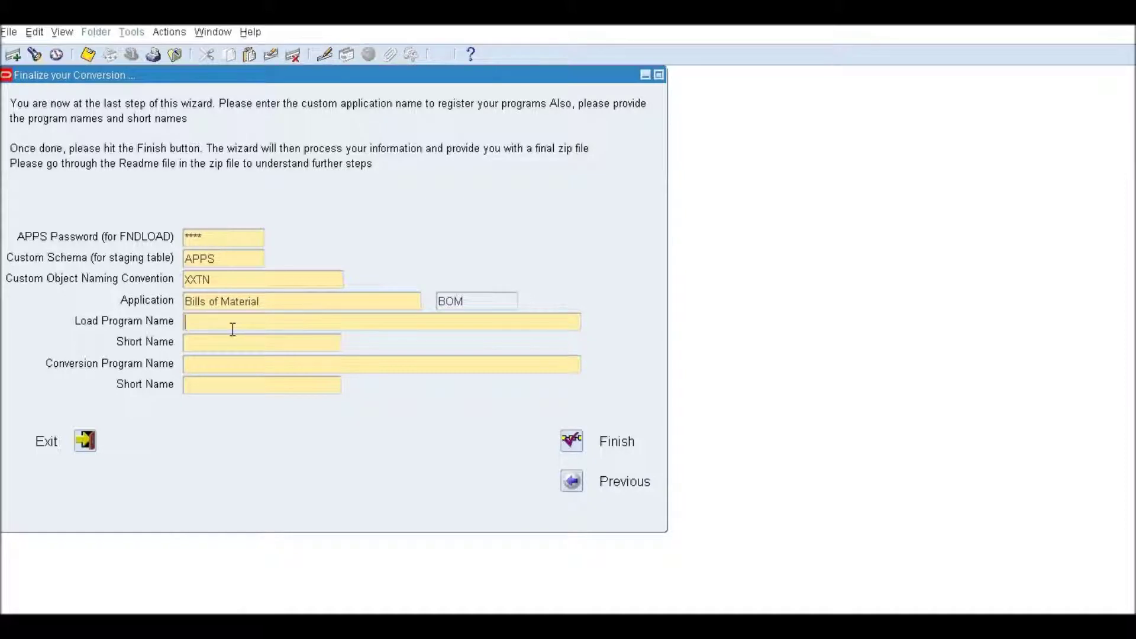
# Name the load program 'XXTN Demo BOM Conversion Data Load Program', short name XXTN_DEMO_BOM_CONV_LOAD.
pyautogui.write('XXTN Demo BOM Co')
pyautogui.press('BackSpace')
pyautogui.press('BackSpace')
pyautogui.press('BackSpace')
pyautogui.write('Conversion Da')
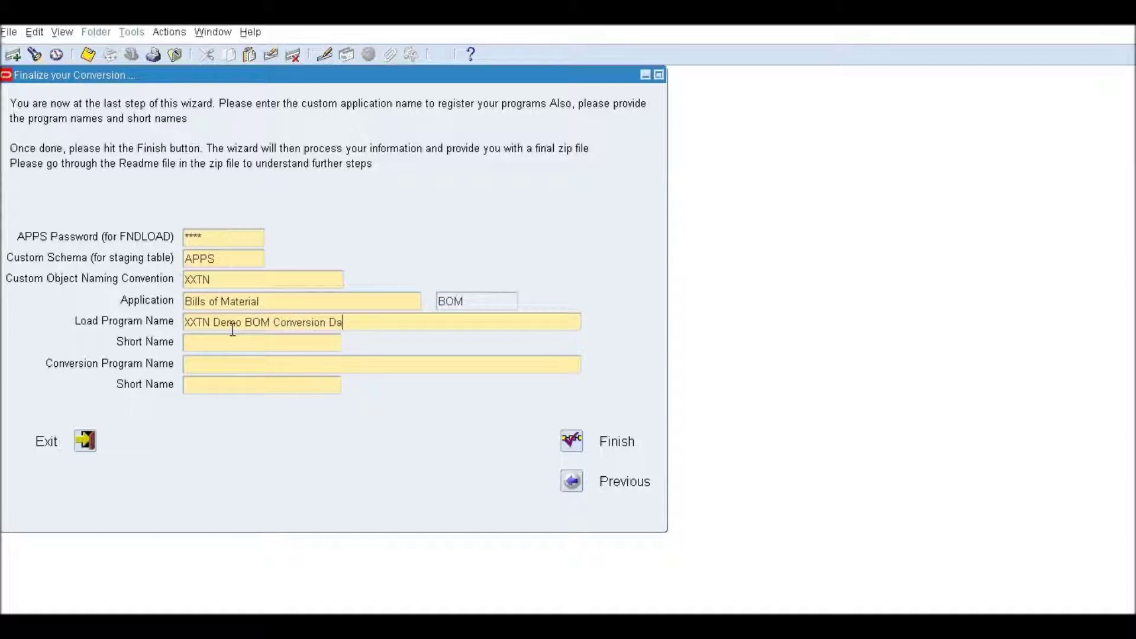
pyautogui.write('ta Load Program')
pyautogui.press('Tab')
pyautogui.write('XXTN_DEMO_BOM_CON')
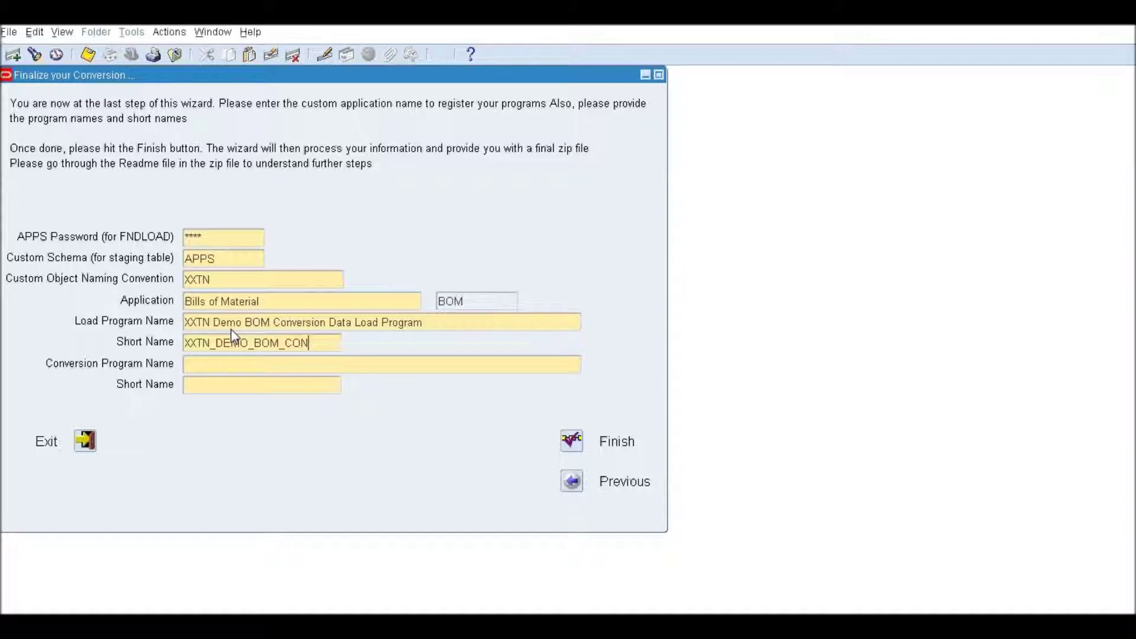
pyautogui.write('V_LOAD')
# Reuse the load program name with 'Main' for the main program, short name XXTN_DEMO_BOM_CONV_MAIN.
pyautogui.press('Tab')
pyautogui.tripleClick(231, 326)
pyautogui.hotkey('ctrl', 'c')
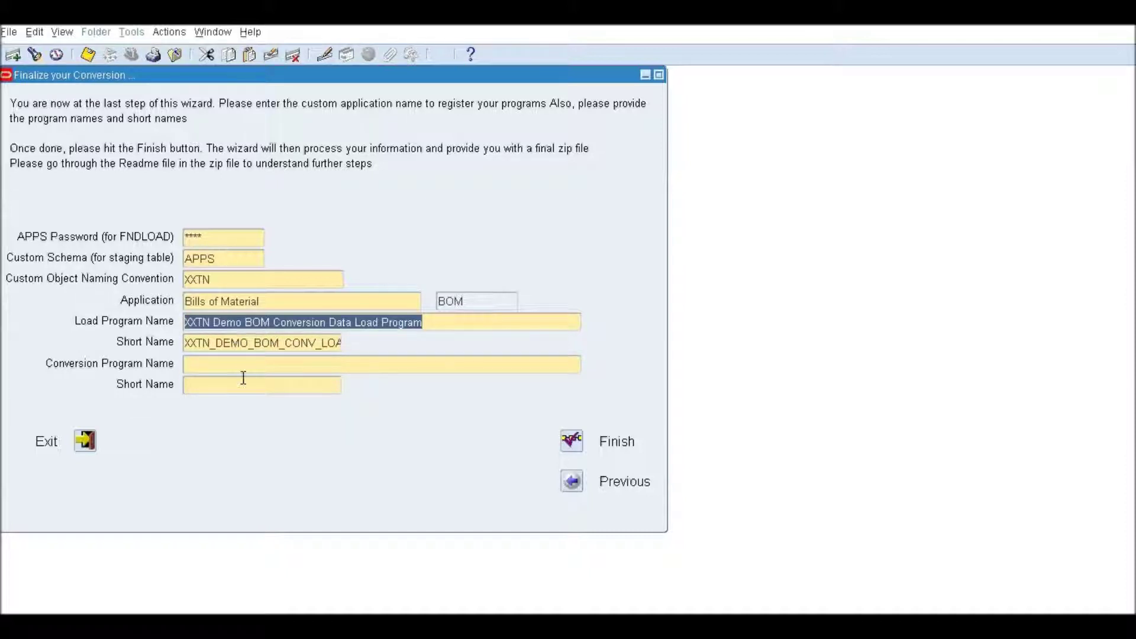
pyautogui.click(241, 368)
pyautogui.hotkey('ctrl', 'v')
pyautogui.doubleClick(376, 365)
pyautogui.write('Main')
pyautogui.write('XXTN_')
pyautogui.write('DEMO_BOM_CO')
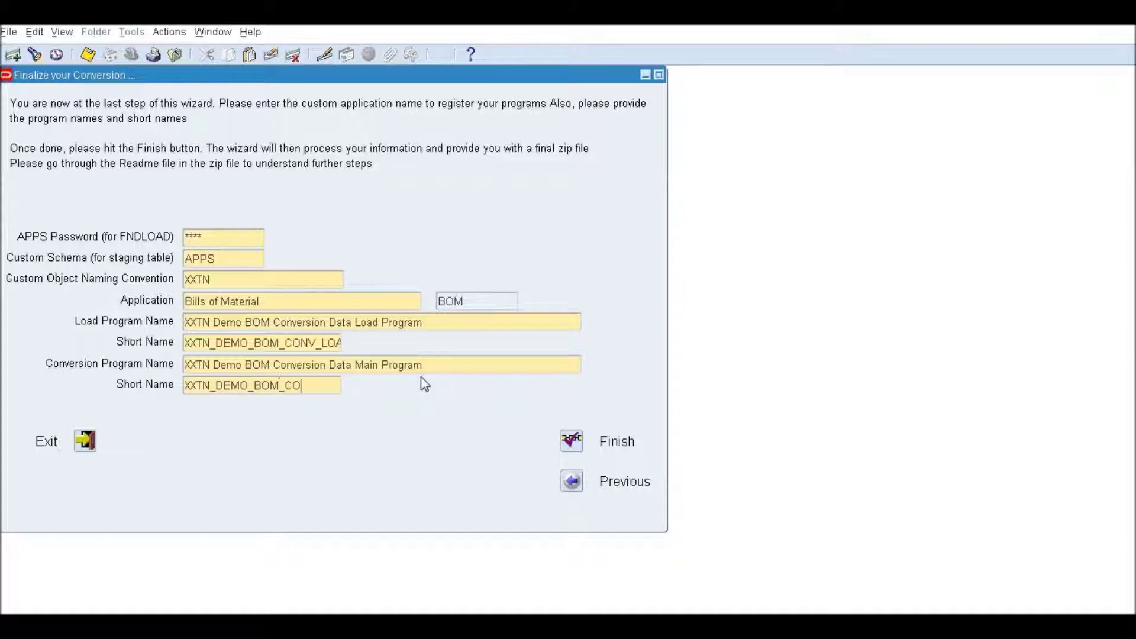
pyautogui.write('NV_MAIN')
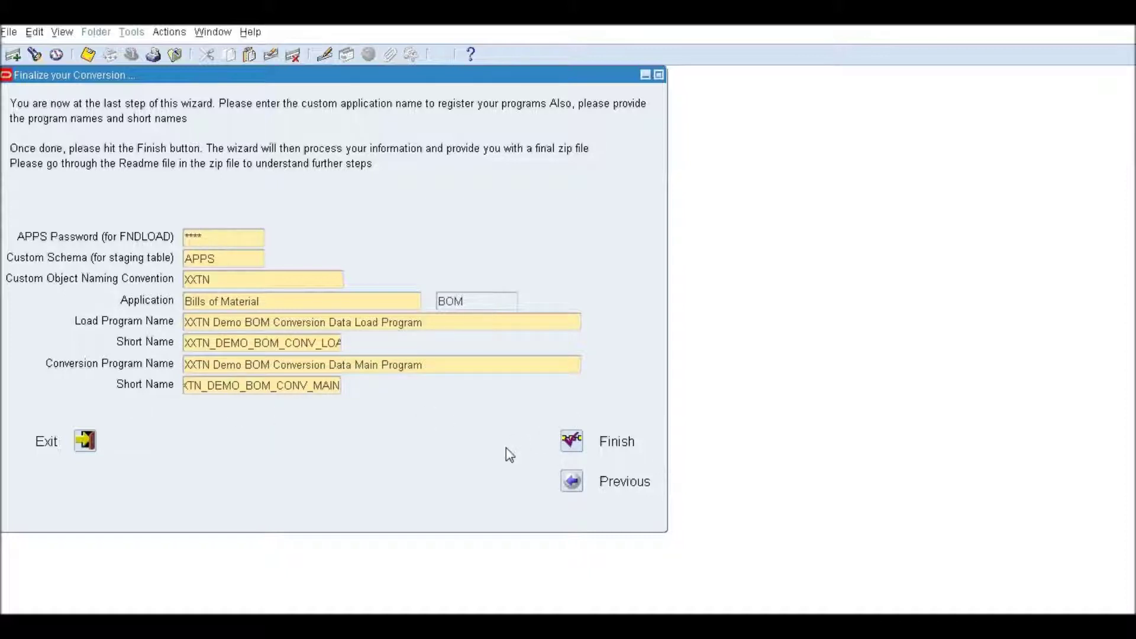
# Finish the wizard, acknowledge the Note, and open XXTN_BILL_OF_MATERIAL_STG.sql from BOM_042915.zip.
pyautogui.click(574, 442)
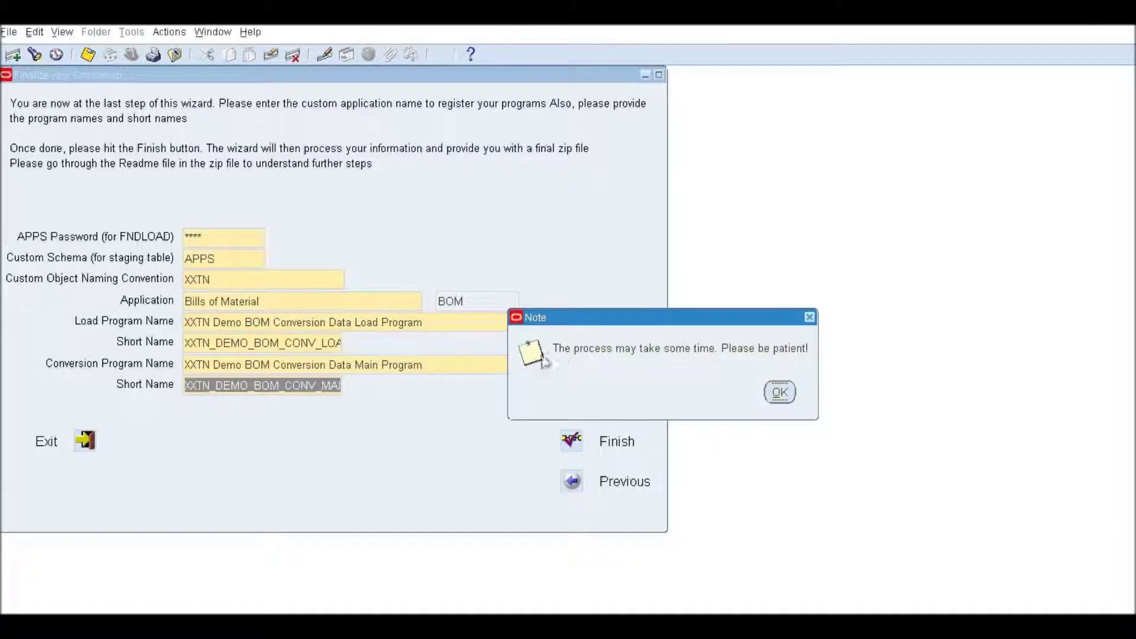
pyautogui.click(782, 393)
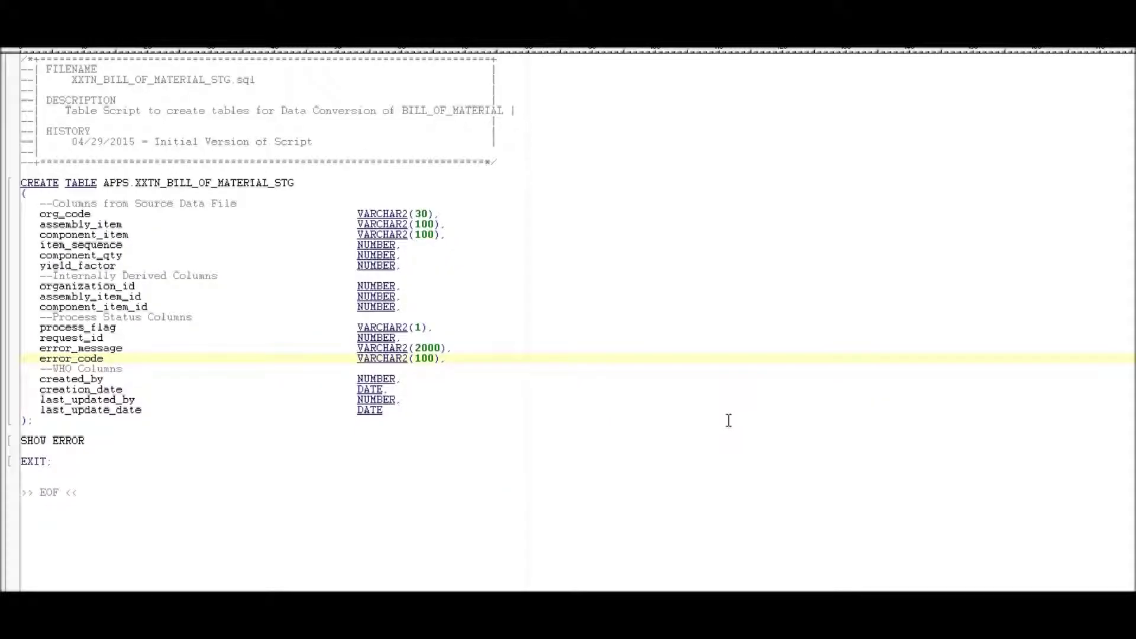
pyautogui.click(490, 332)
pyautogui.moveTo(77, 80); pyautogui.dragTo(251, 80)
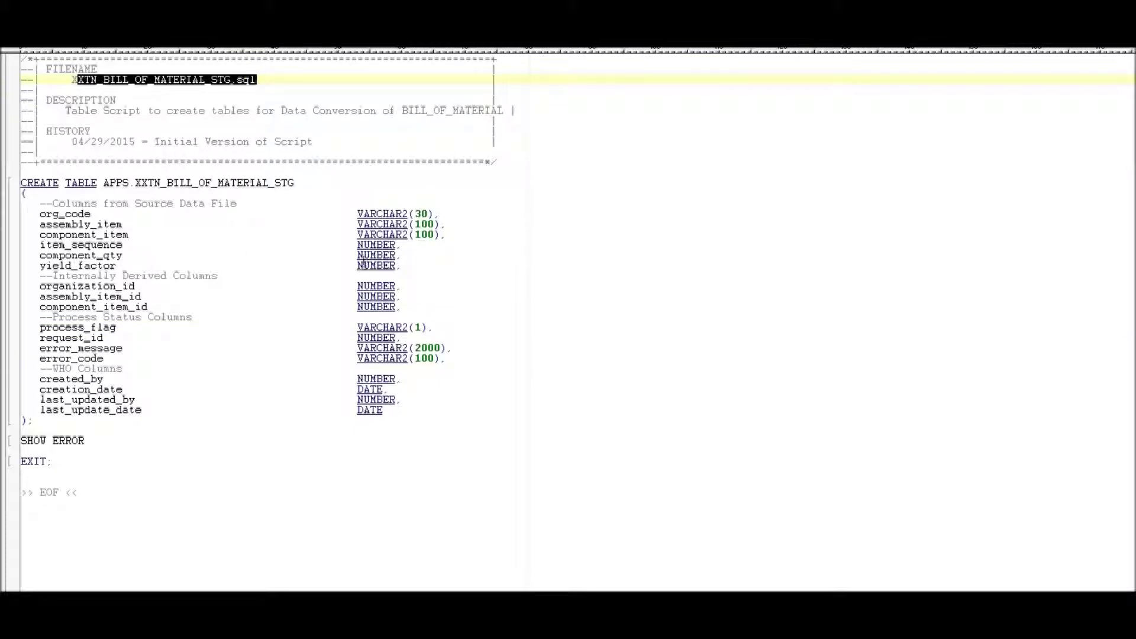
# Highlight the columns coming from the source data file and the internally derived columns.
pyautogui.click(424, 263)
pyautogui.moveTo(424, 263); pyautogui.dragTo(18, 204)
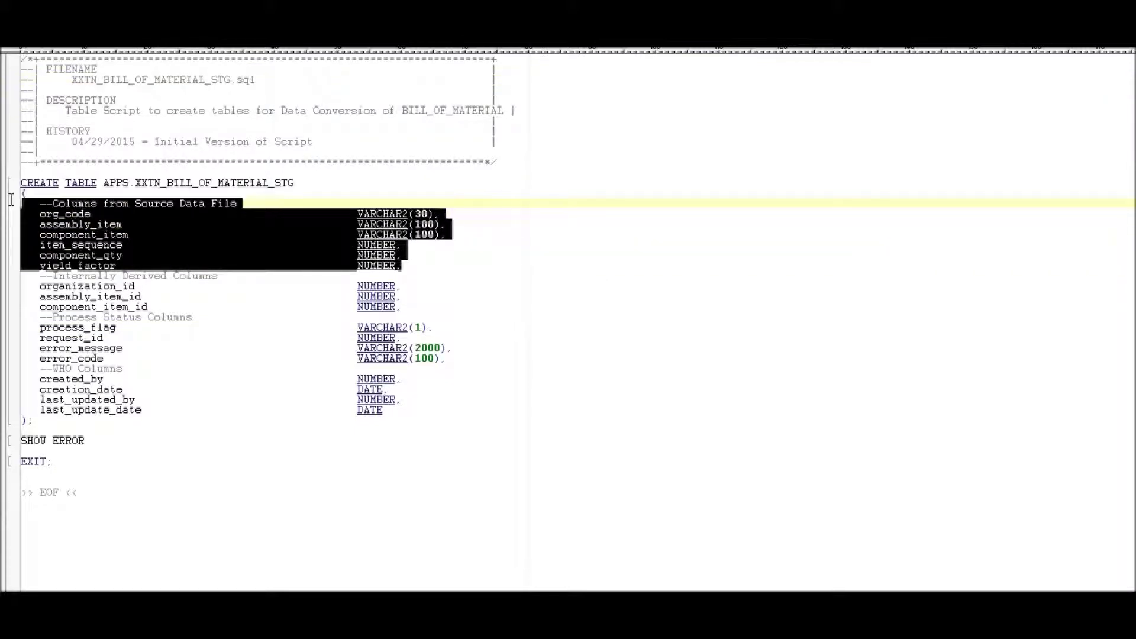
pyautogui.moveTo(408, 312); pyautogui.dragTo(22, 275)
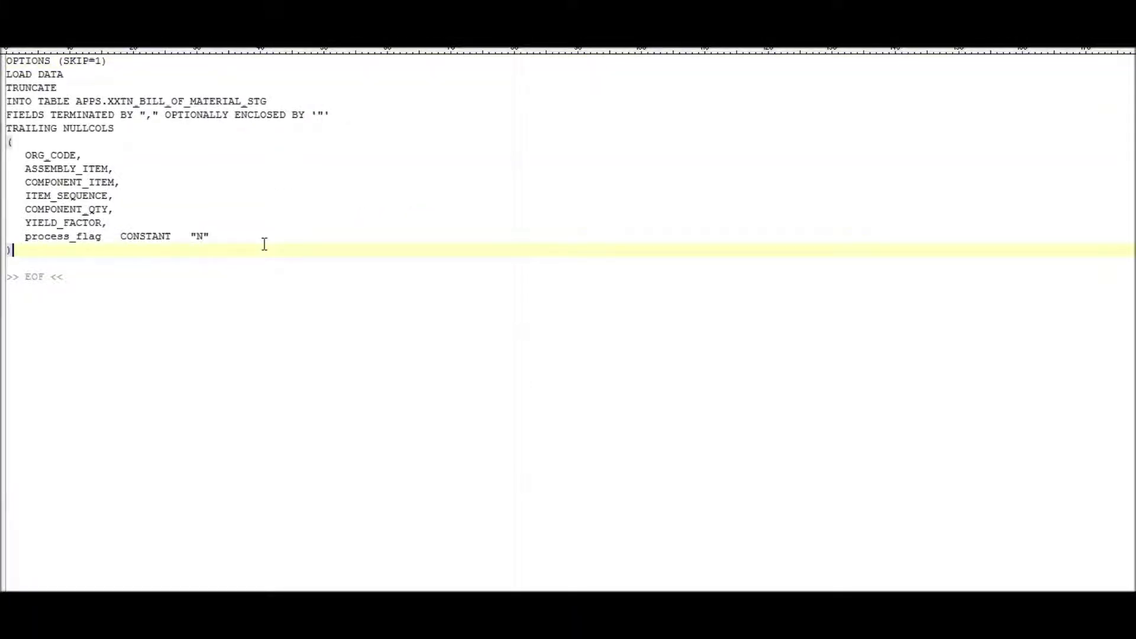
# Point out the control file's target staging table and its full contents.
pyautogui.click(205, 100)
pyautogui.doubleClick(205, 101)
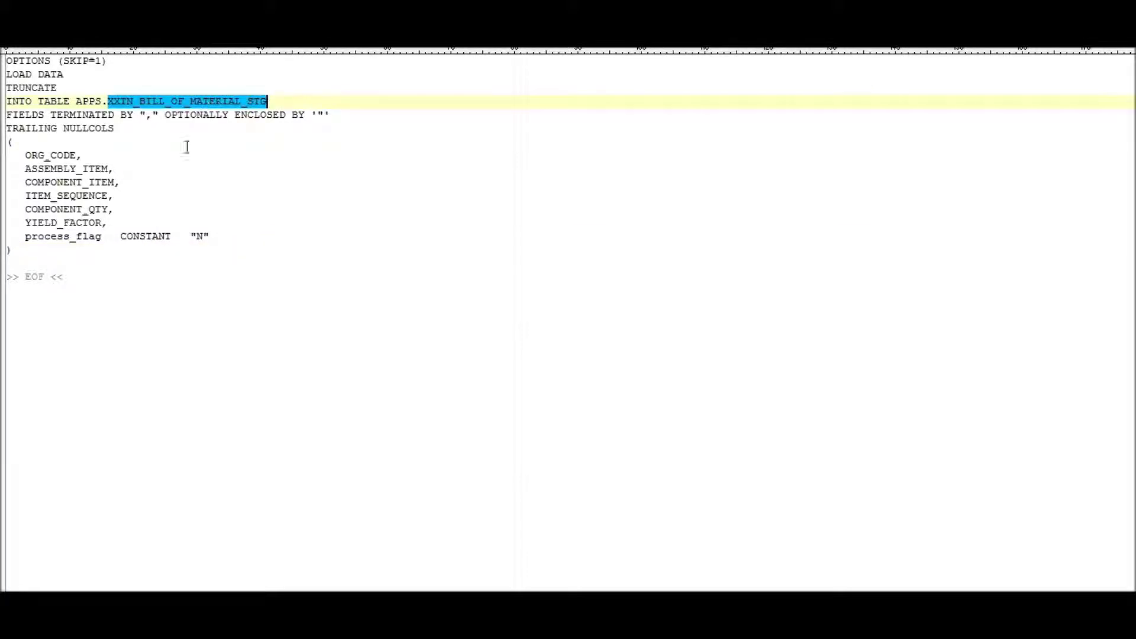
pyautogui.click(254, 241)
pyautogui.moveTo(237, 239); pyautogui.dragTo(6, 61)
pyautogui.click(148, 208)
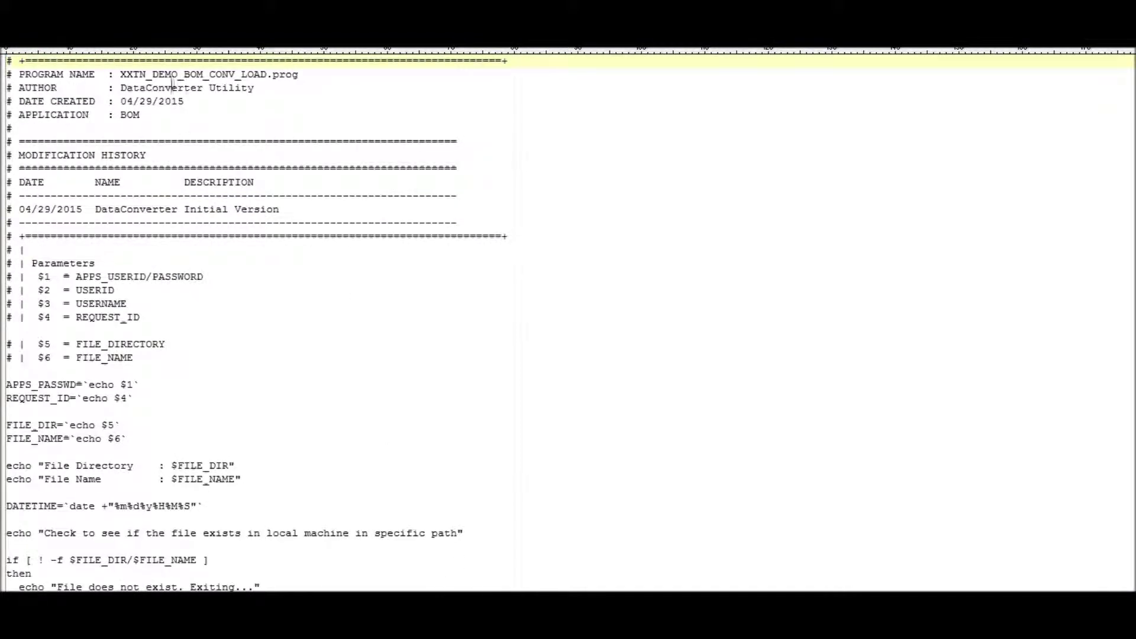
# Scroll through the XXTN_DEMO_BOM_CONV_LOAD.prog shell script.
pyautogui.click(121, 72)
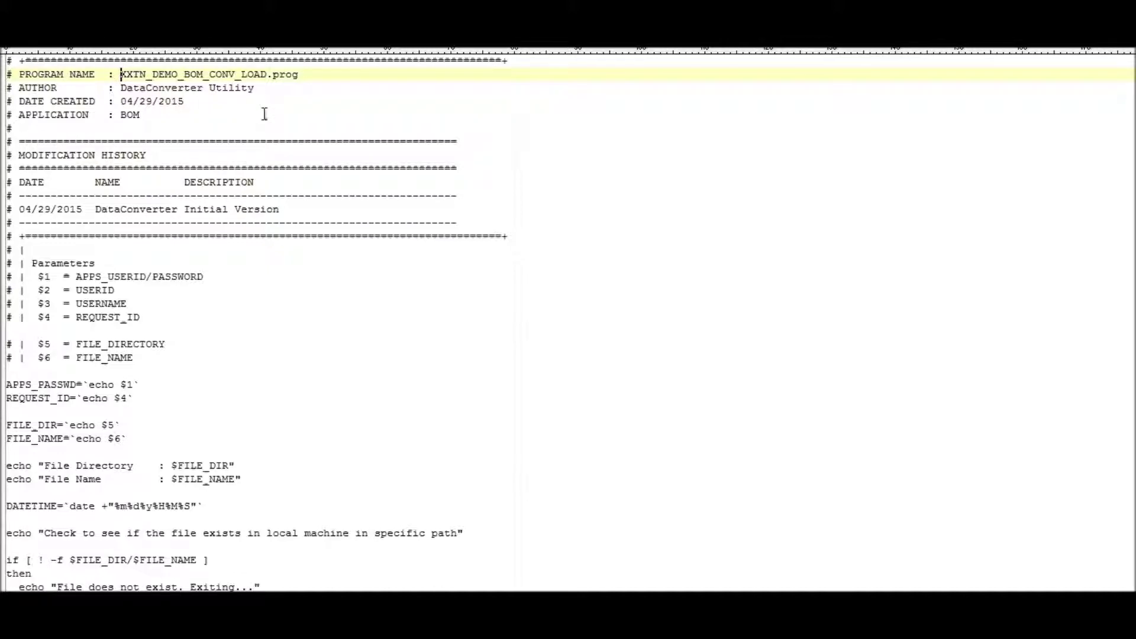
pyautogui.scroll(-7, 265, 143)
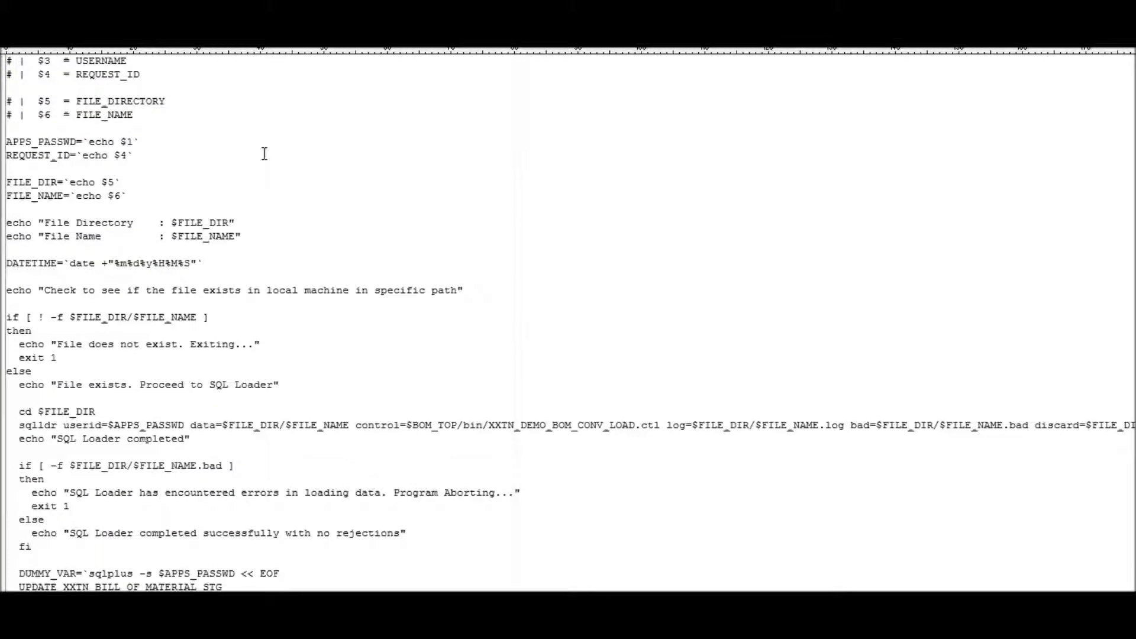
pyautogui.scroll(-4, 265, 153)
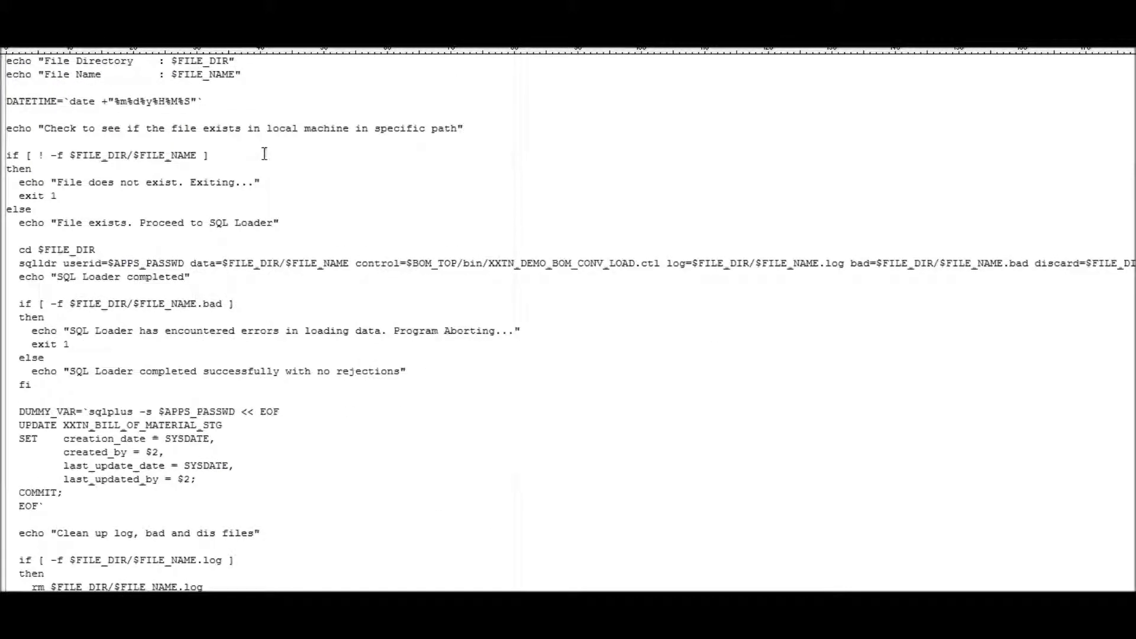
pyautogui.scroll(-5, 264, 153)
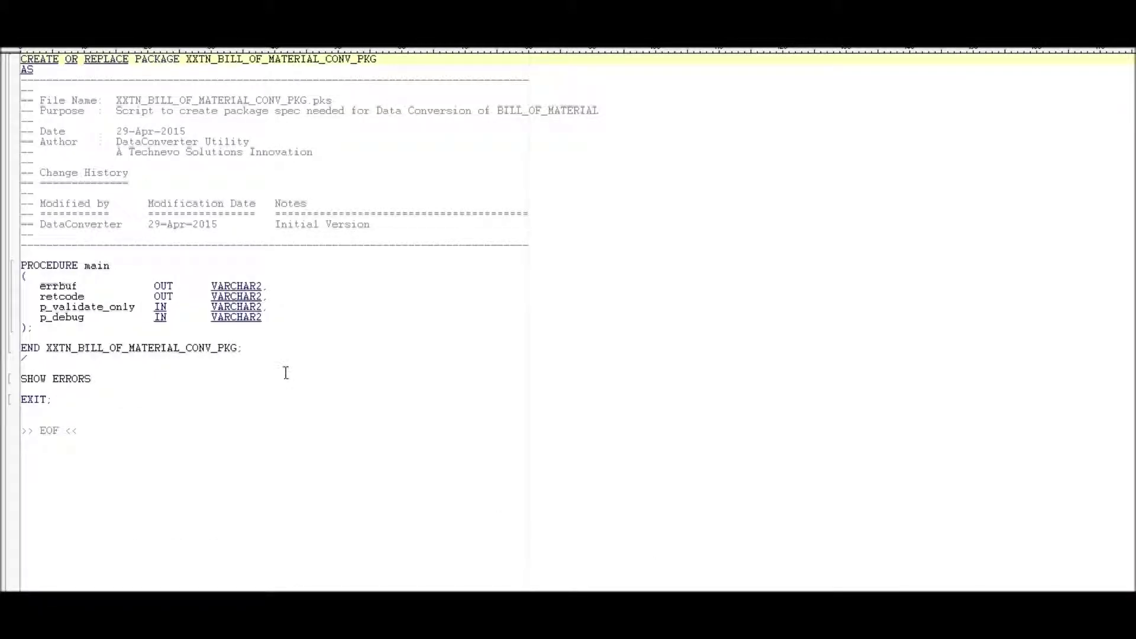
# Review the XXTN_BILL_OF_MATERIAL_CONV_PKG spec file, noting BILL_OF_MATERIAL in its purpose line.
pyautogui.click(284, 370)
pyautogui.moveTo(122, 100); pyautogui.dragTo(335, 102)
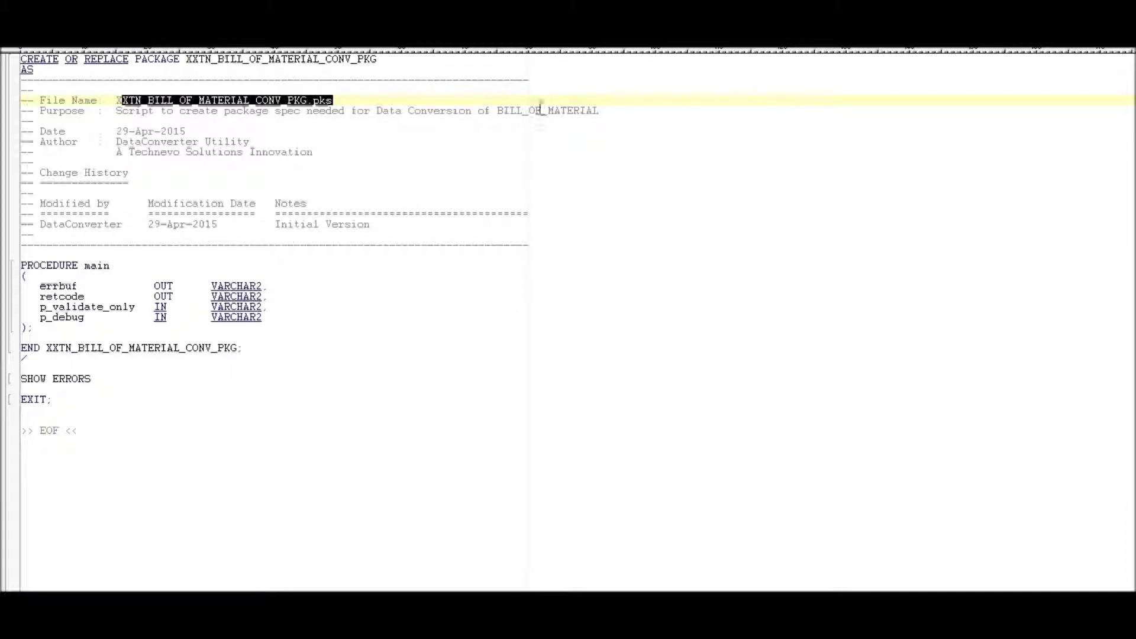
pyautogui.doubleClick(547, 111)
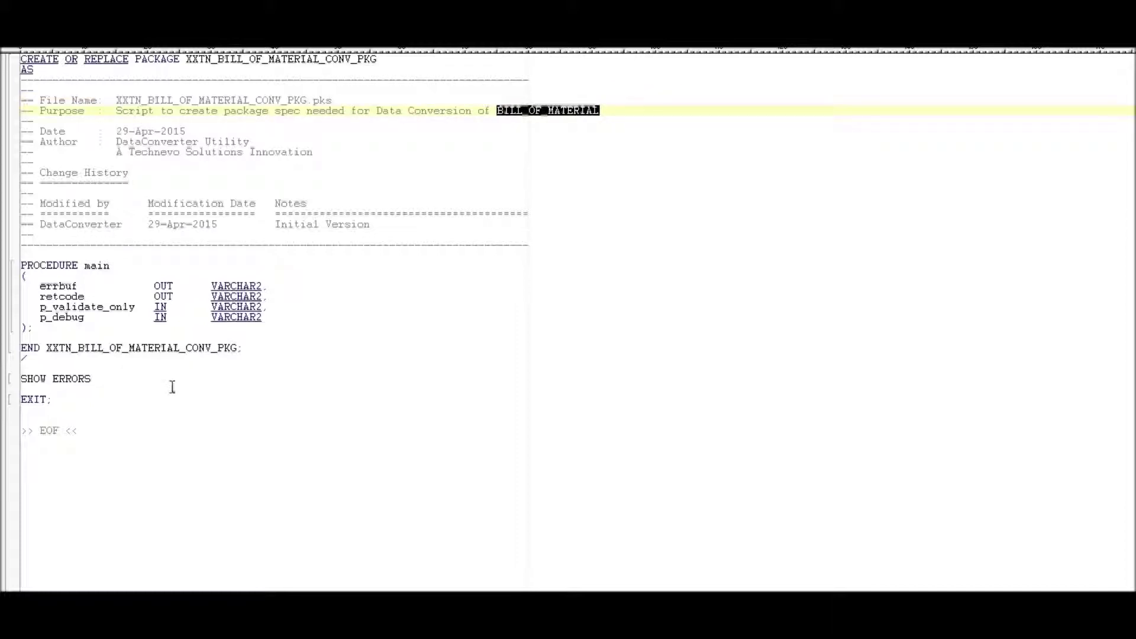
pyautogui.click(163, 421)
pyautogui.moveTo(156, 408); pyautogui.dragTo(24, 57)
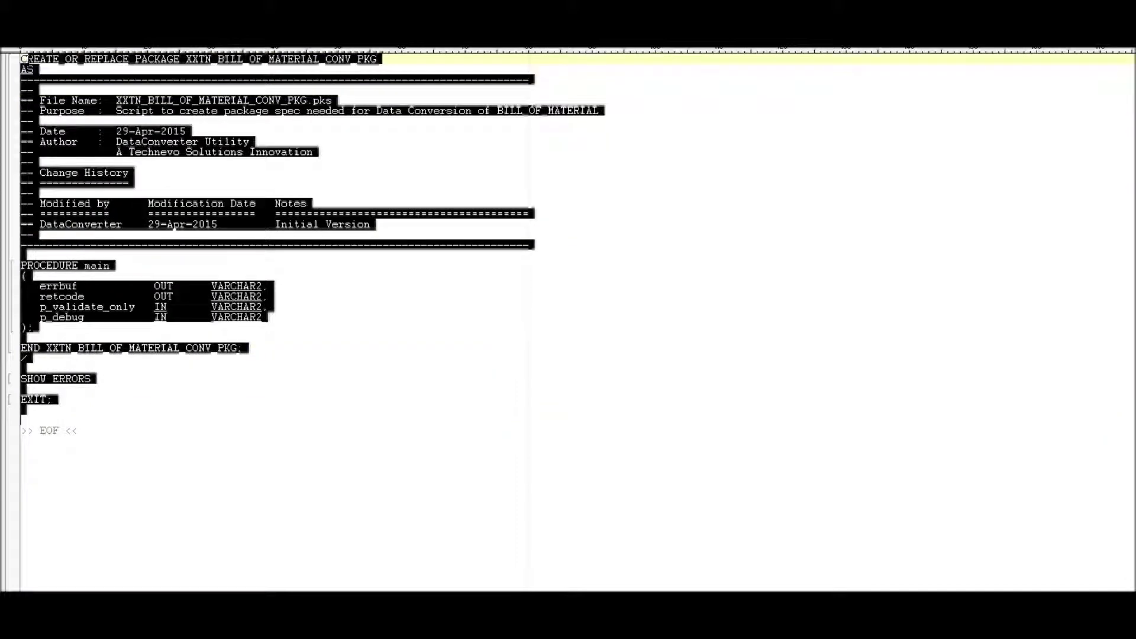
pyautogui.click(135, 266)
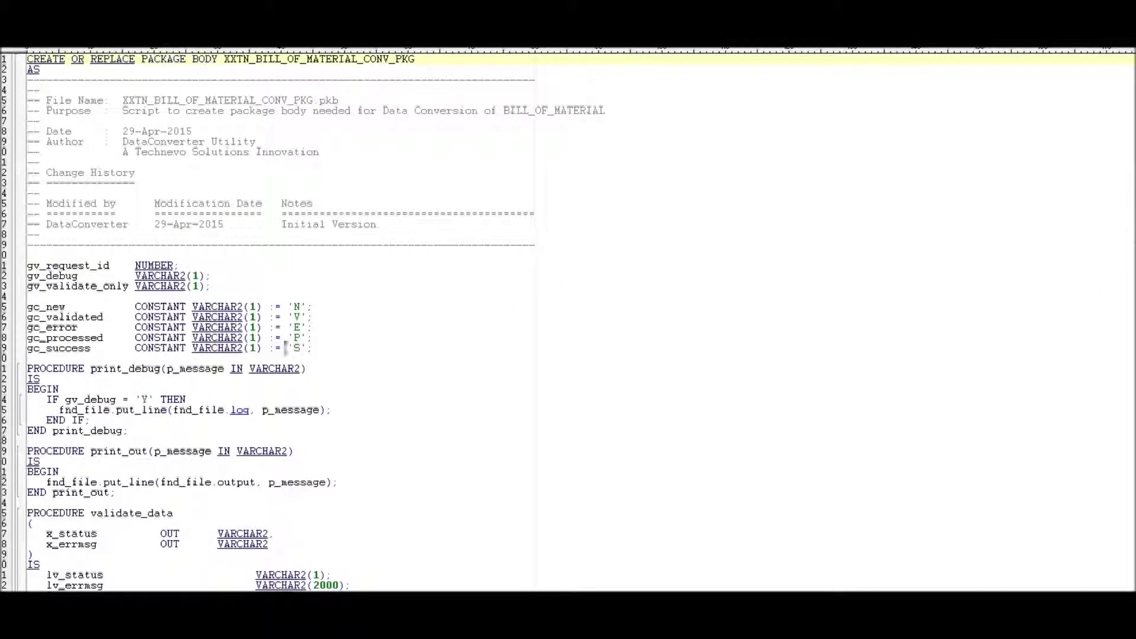
# Review the package declaration and the validate_data cursor reading XXTN_BILL_OF_MATERIAL_STG.
pyautogui.moveTo(148, 59); pyautogui.dragTo(417, 59)
pyautogui.click(459, 104)
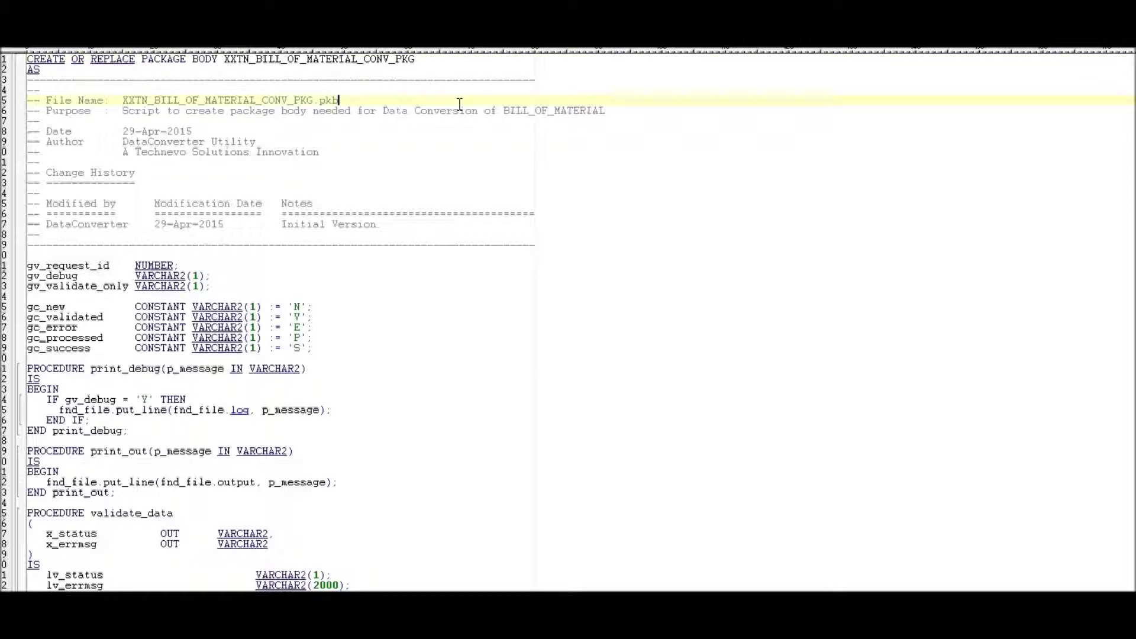
pyautogui.scroll(-3, 459, 110)
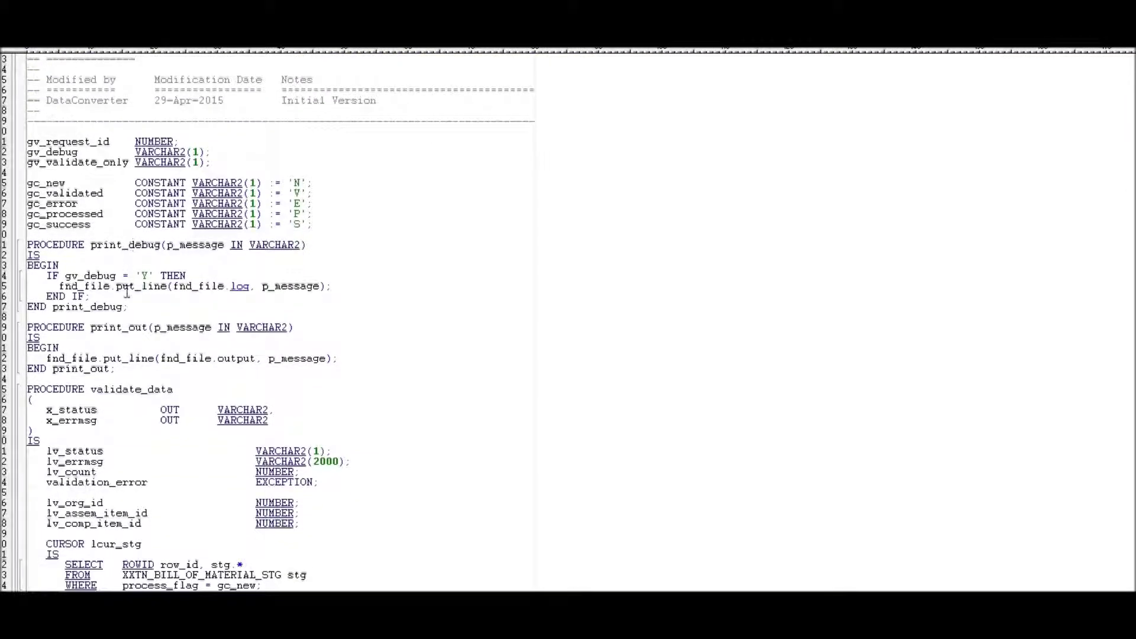
pyautogui.scroll(-6, 154, 249)
pyautogui.scroll(-4, 121, 148)
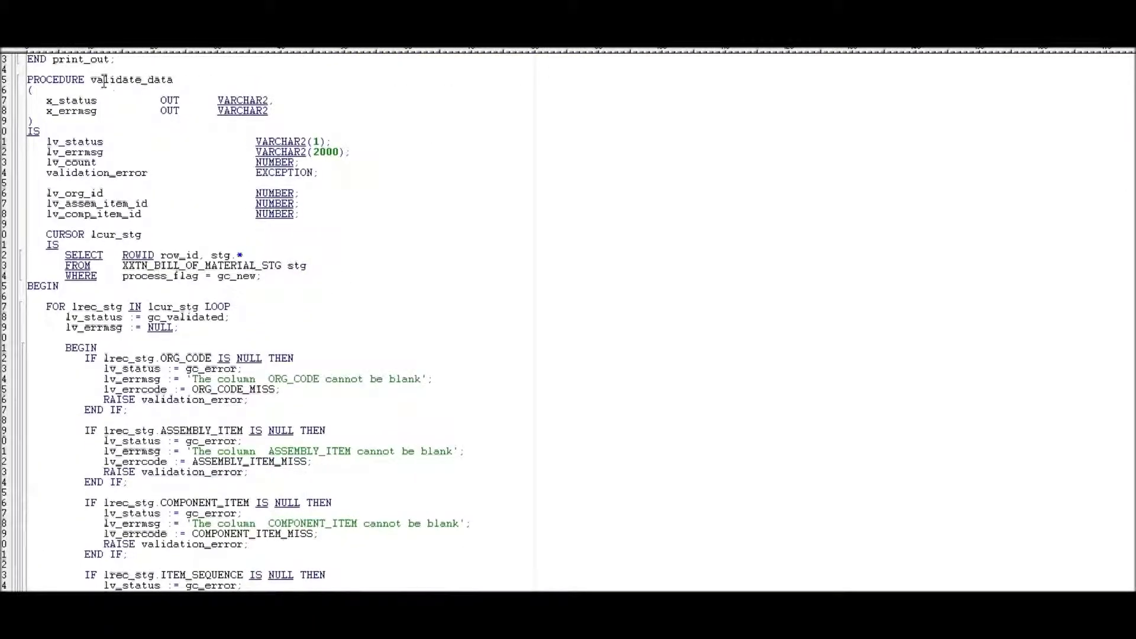
pyautogui.doubleClick(108, 82)
pyautogui.click(187, 264)
pyautogui.doubleClick(187, 264)
# Point out the ORG_CODE, ASSEMBLY_ITEM, COMPONENT_ITEM and ITEM_SEQUENCE null checks.
pyautogui.scroll(-4, 186, 265)
pyautogui.click(187, 235)
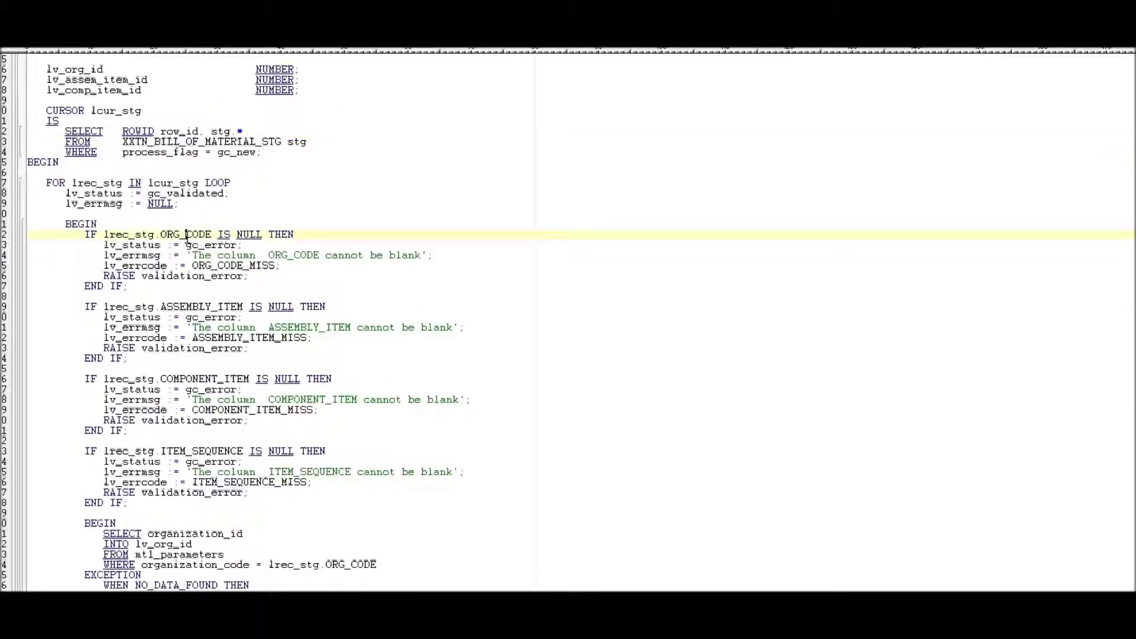
pyautogui.click(208, 305)
pyautogui.click(200, 379)
pyautogui.click(219, 451)
# Point out the organization, assembly and component item lookups and the negative ITEM_SEQUENCE check.
pyautogui.scroll(-10, 225, 414)
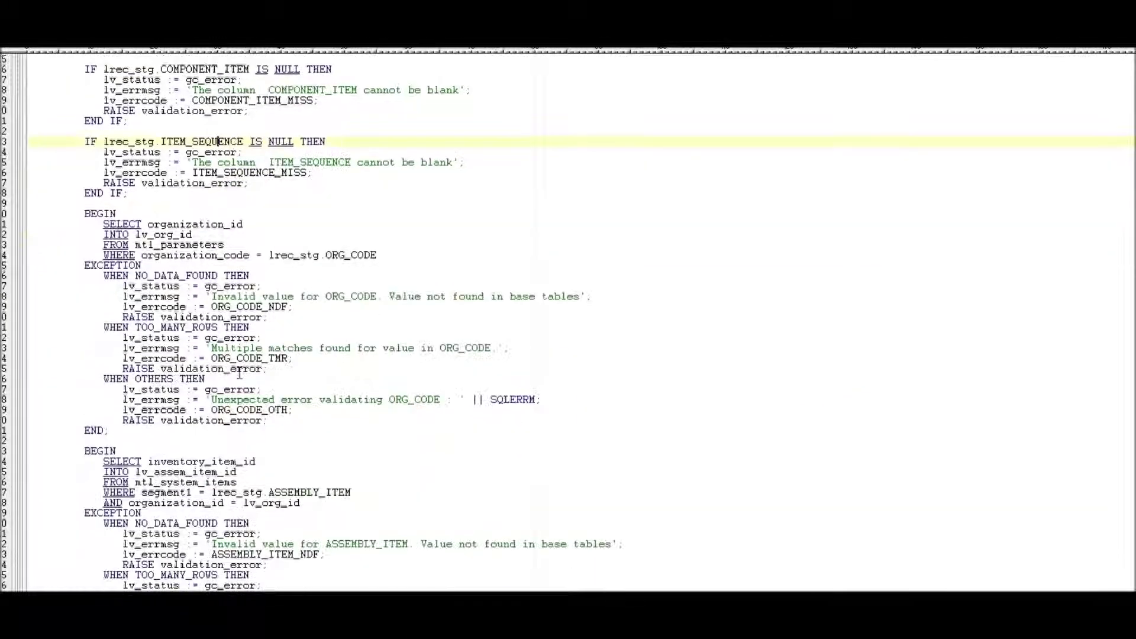
pyautogui.click(356, 256)
pyautogui.scroll(-8, 356, 256)
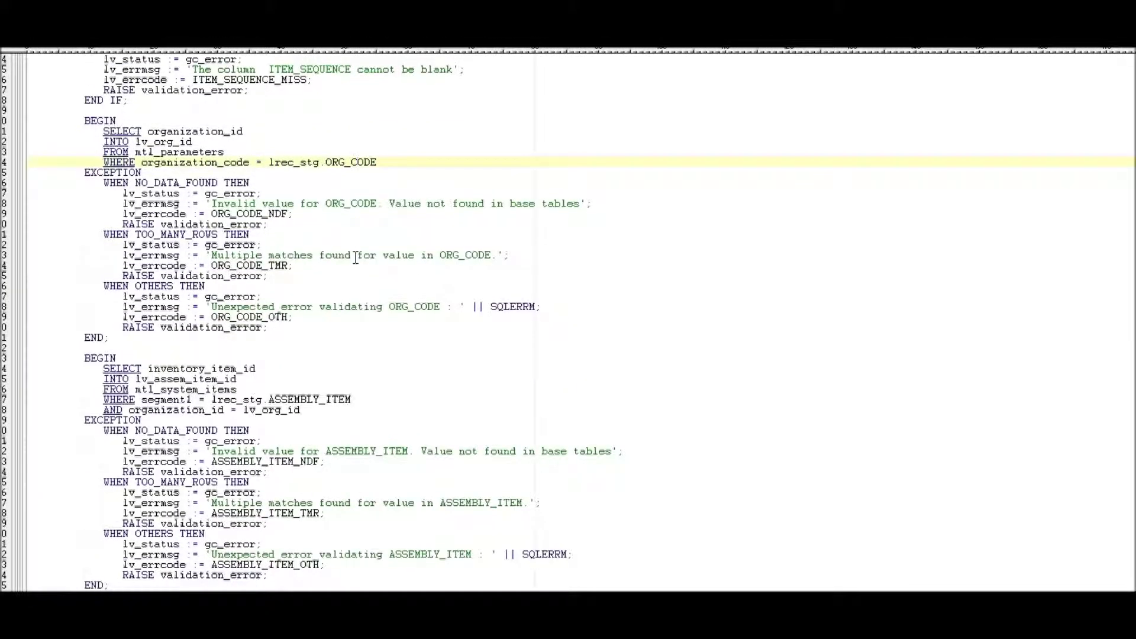
pyautogui.click(321, 244)
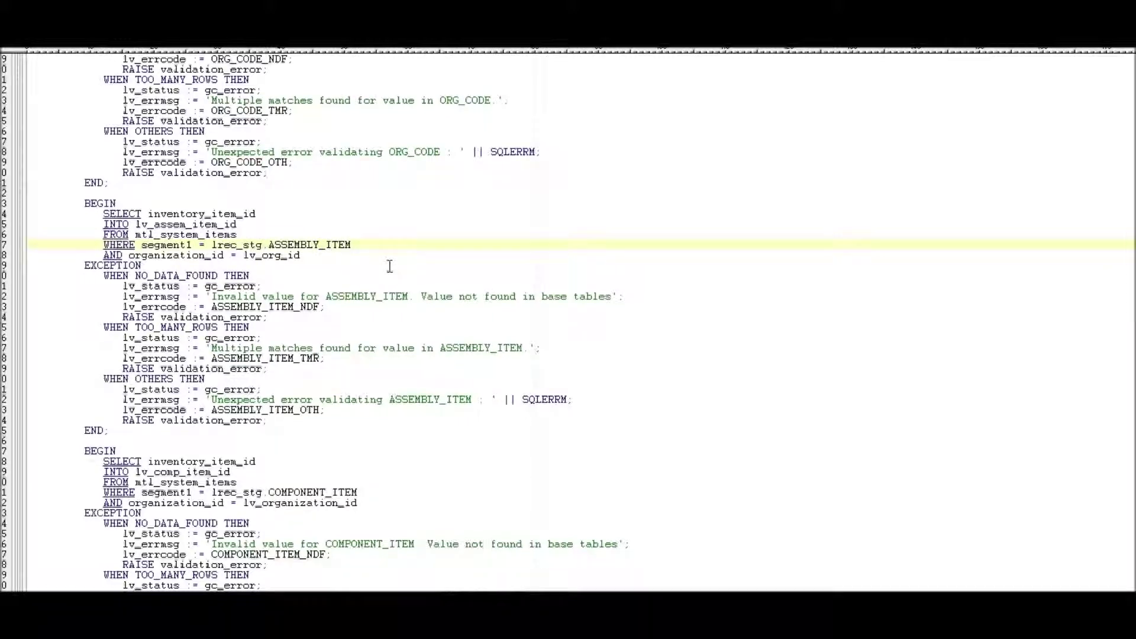
pyautogui.scroll(-8, 390, 266)
pyautogui.click(315, 245)
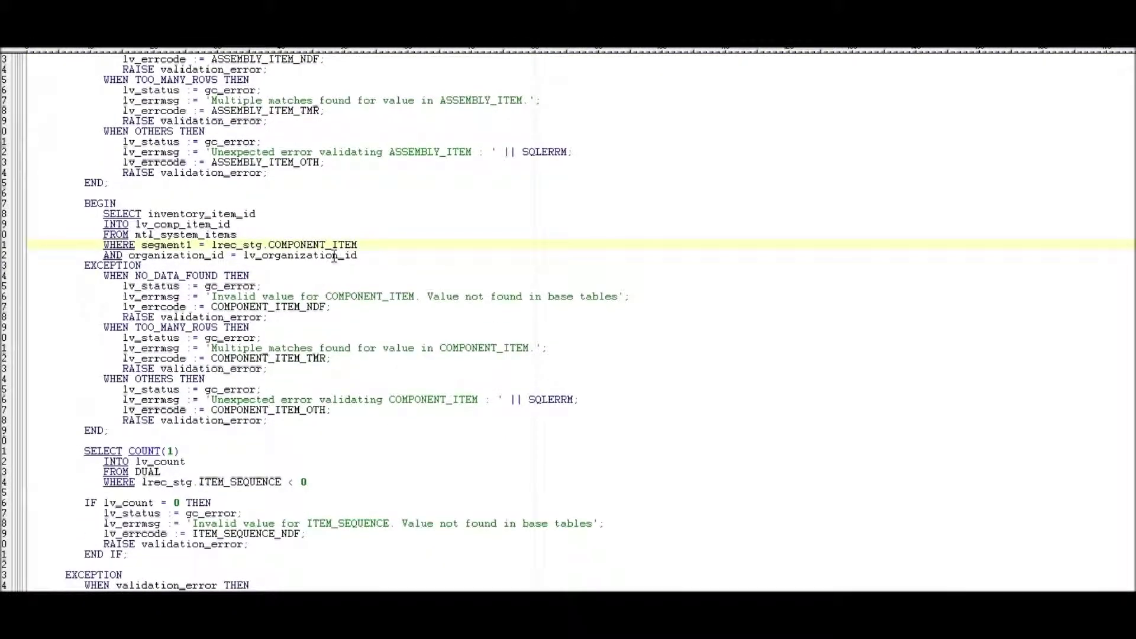
pyautogui.scroll(-8, 314, 249)
pyautogui.click(258, 235)
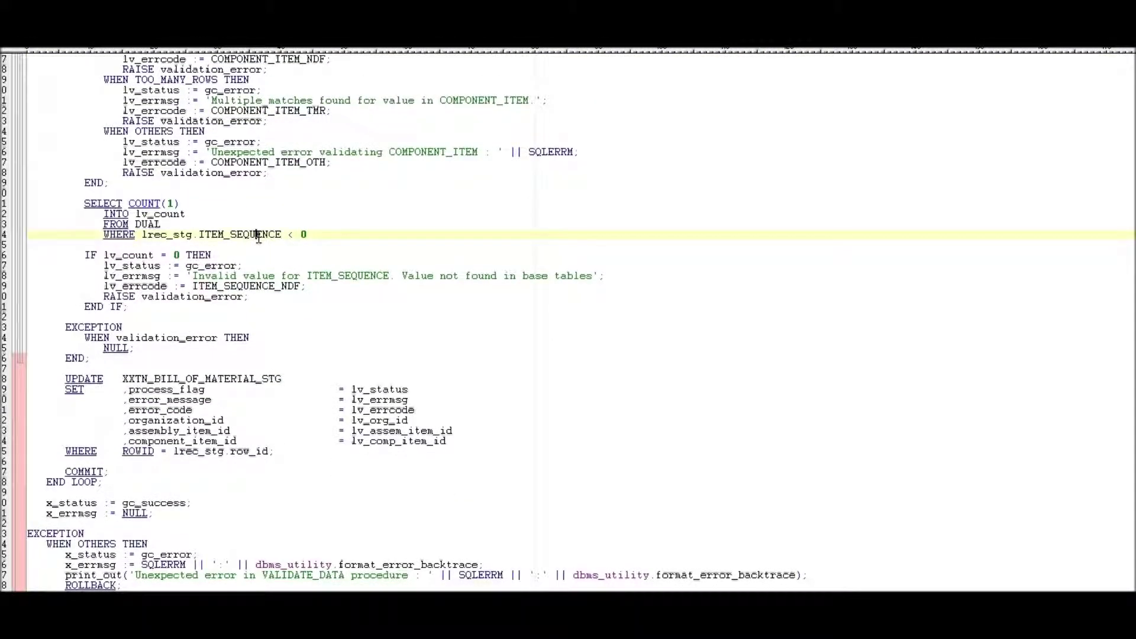
# Review the DISTINCT assembly cursor and the values inserted into BOM_BILL_OF_MTLS_INTERFACE.
pyautogui.scroll(-16, 537, 285)
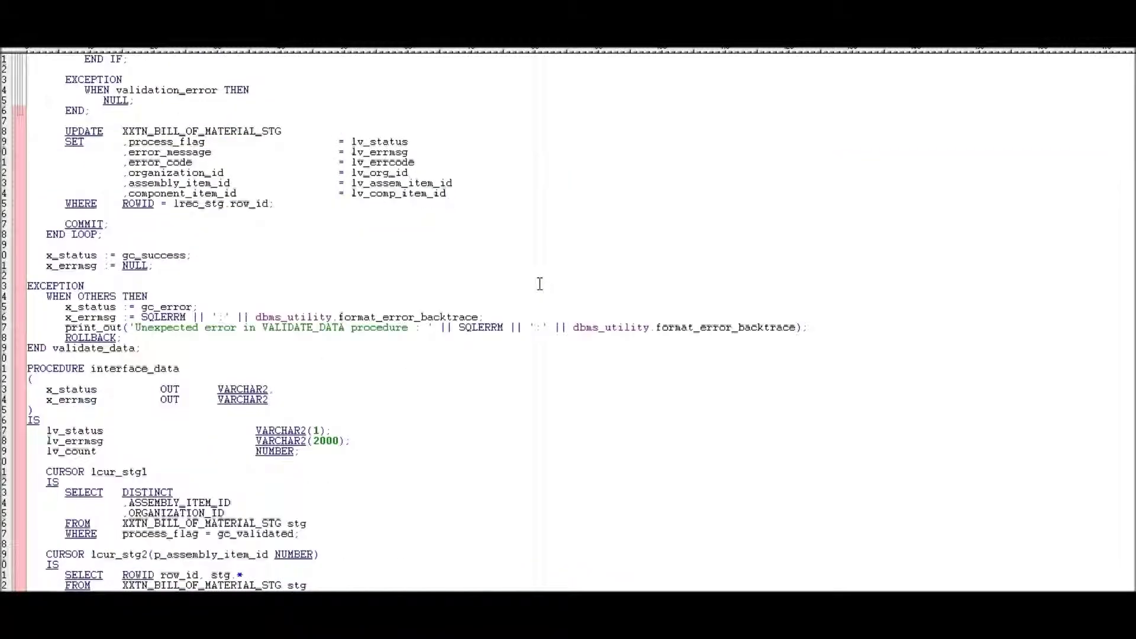
pyautogui.scroll(-2, 540, 284)
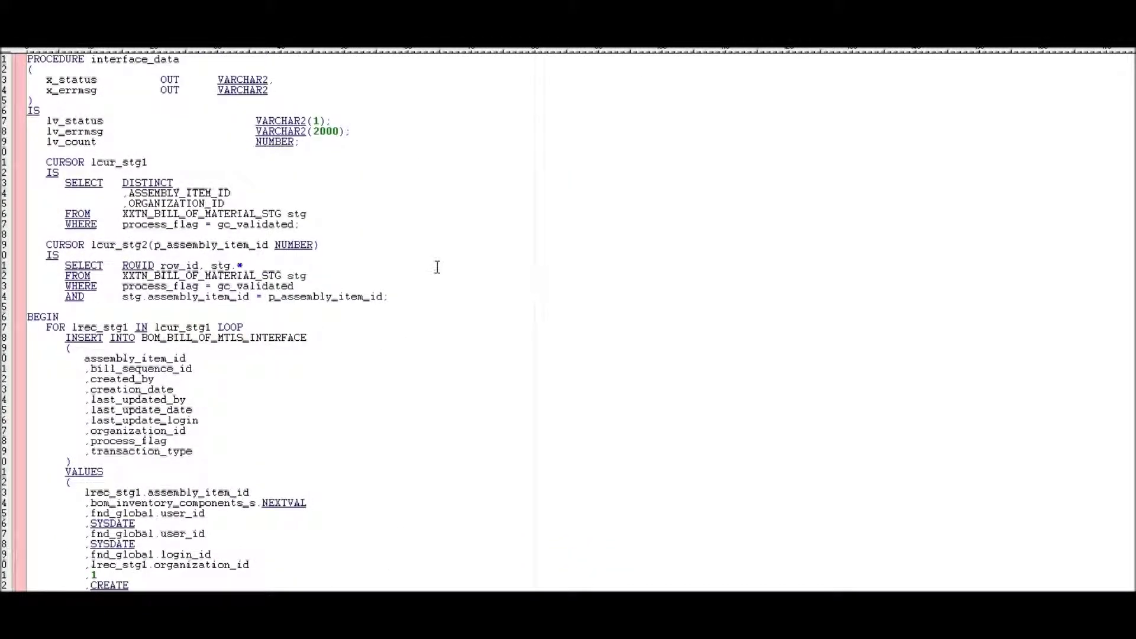
pyautogui.click(137, 182)
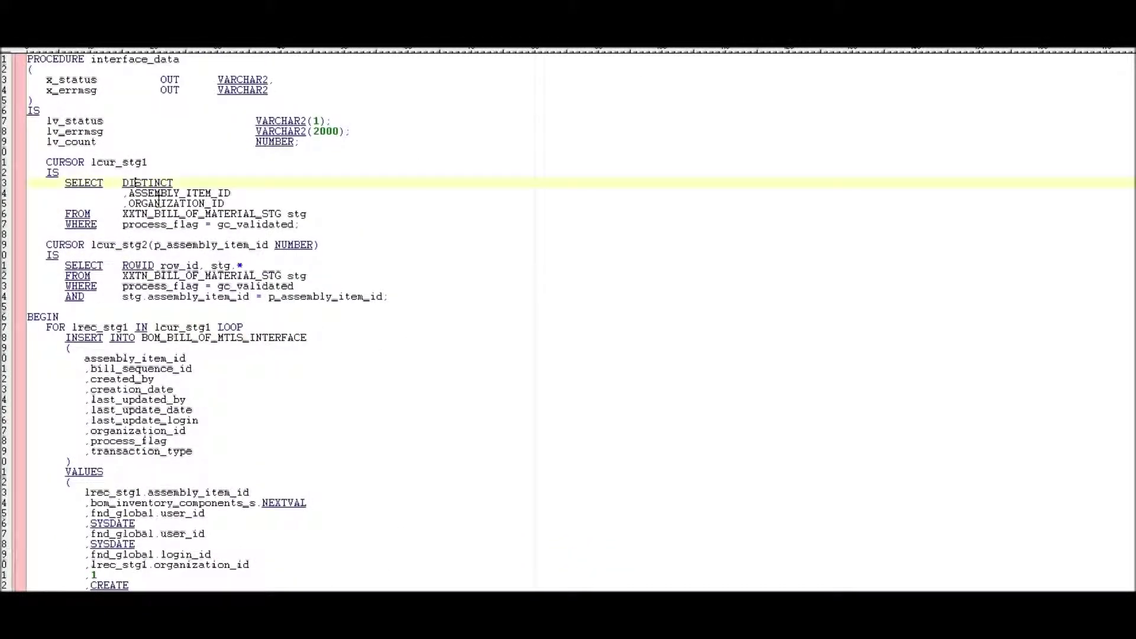
pyautogui.click(207, 276)
pyautogui.scroll(-6, 208, 275)
pyautogui.click(210, 152)
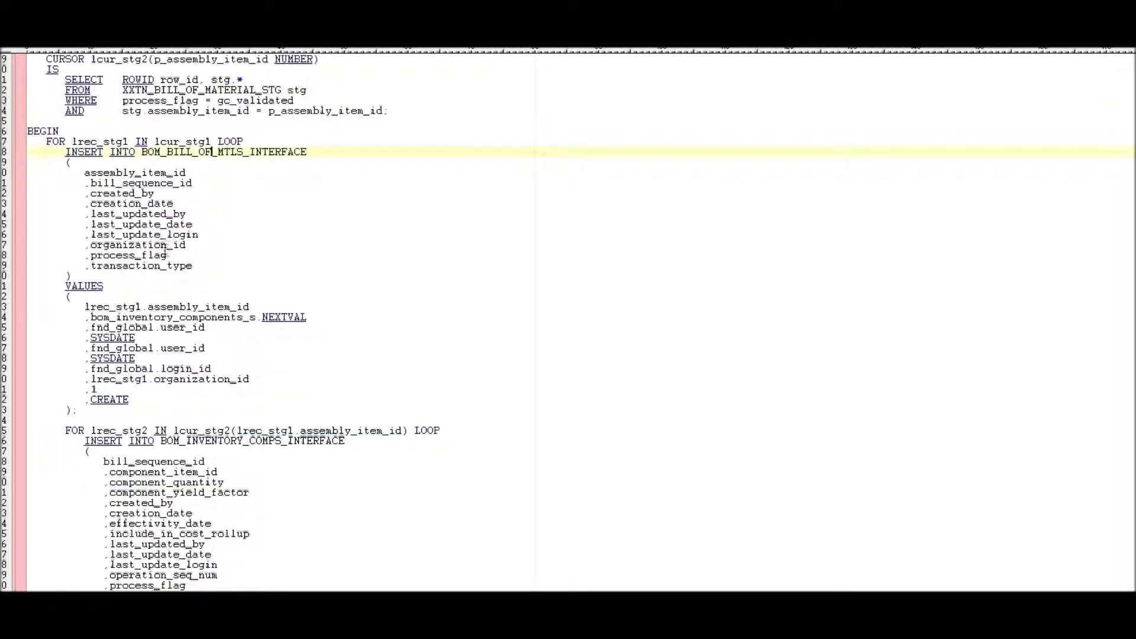
pyautogui.moveTo(172, 398); pyautogui.dragTo(28, 317)
# Scroll to the package body's SHOW ERRORS/EXIT ending and bring up the .ldt file.
pyautogui.scroll(-12, 360, 337)
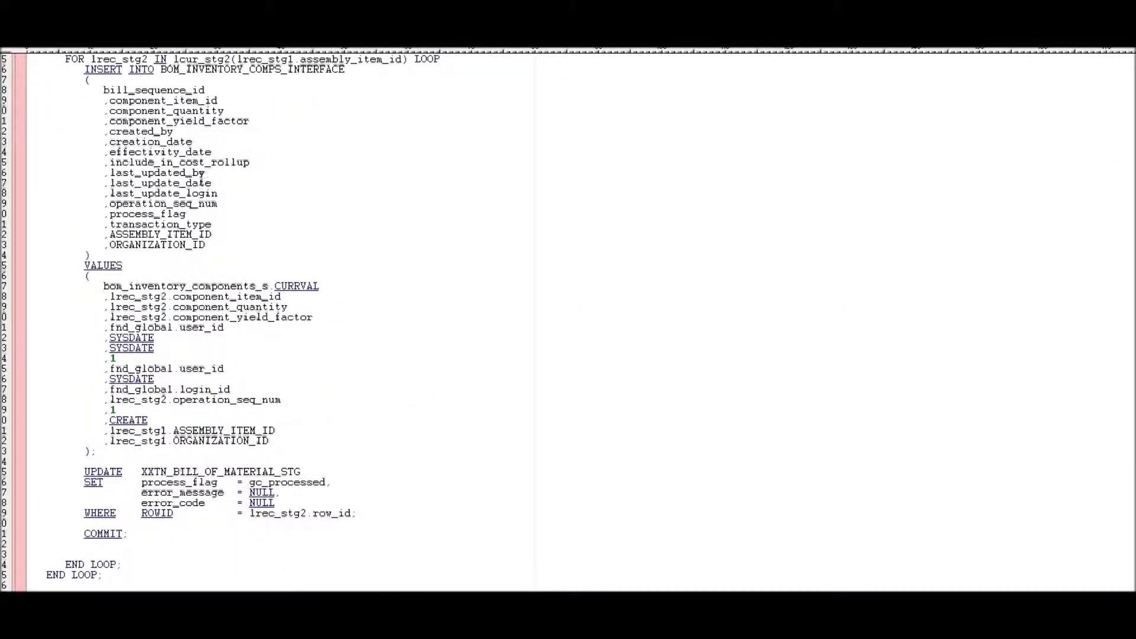
pyautogui.scroll(-20, 302, 352)
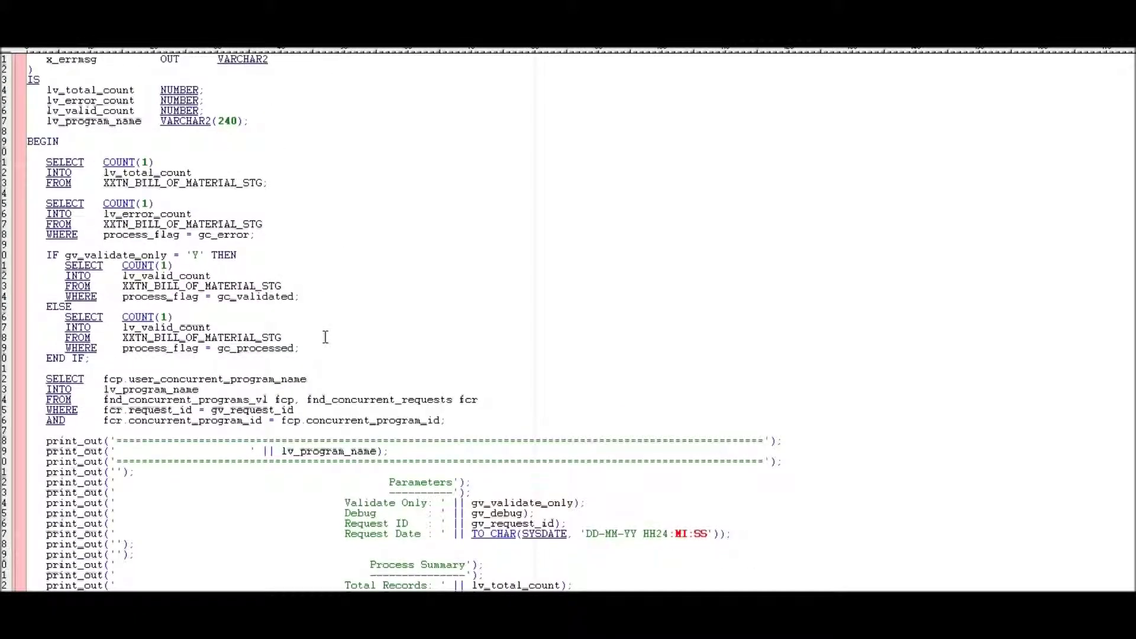
pyautogui.scroll(-6, 351, 365)
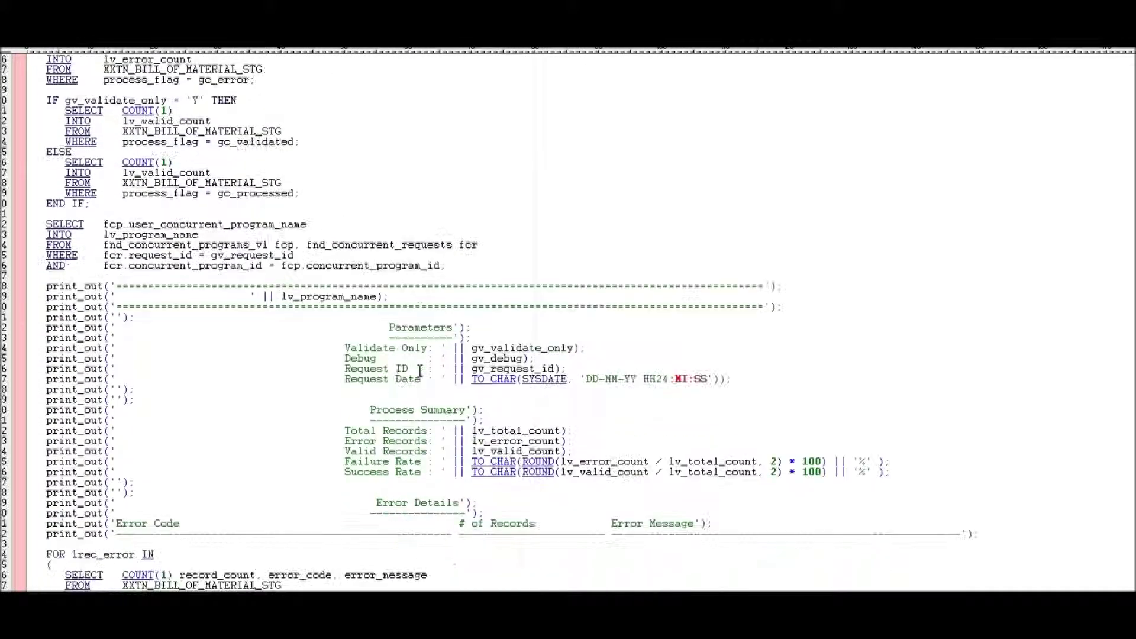
pyautogui.scroll(-4, 425, 327)
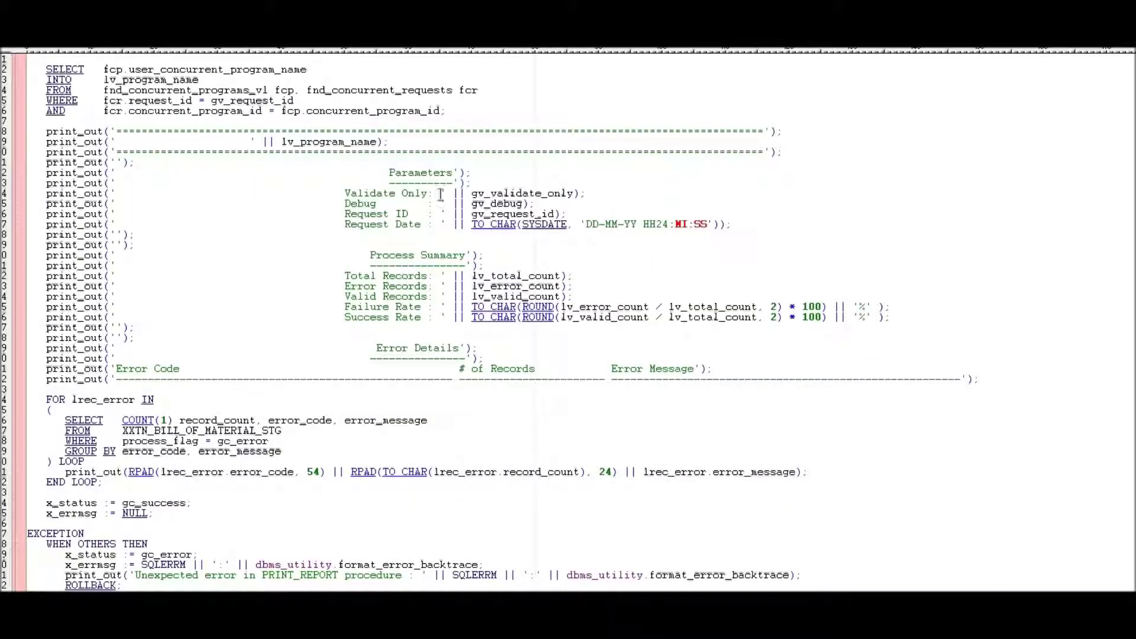
pyautogui.scroll(-16, 343, 375)
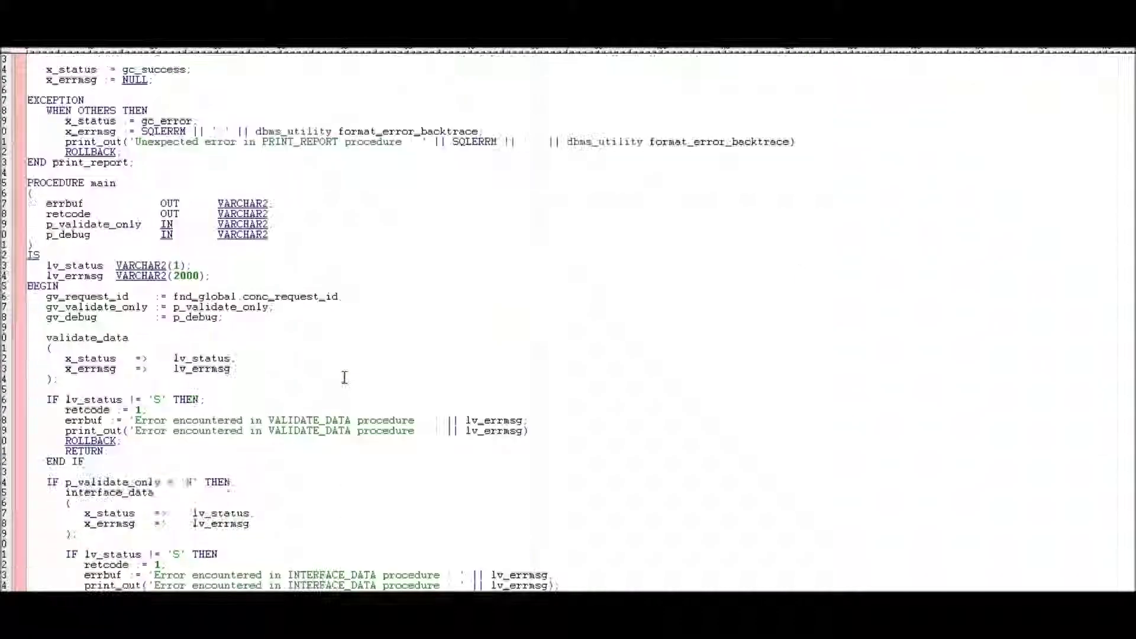
pyautogui.scroll(-6, 340, 336)
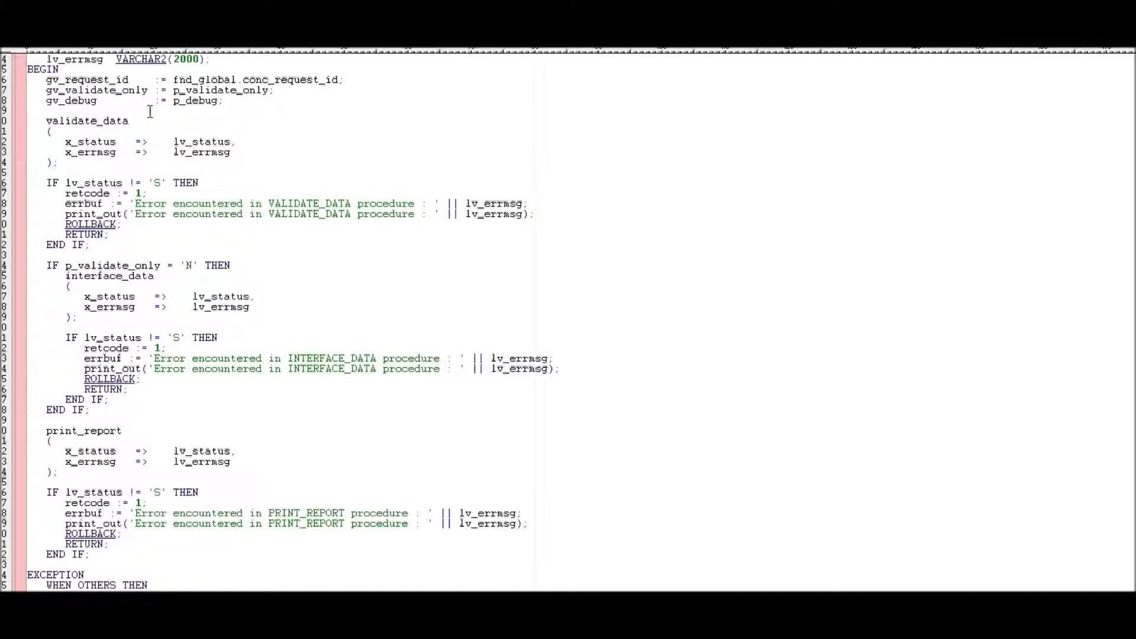
pyautogui.scroll(-5, 237, 355)
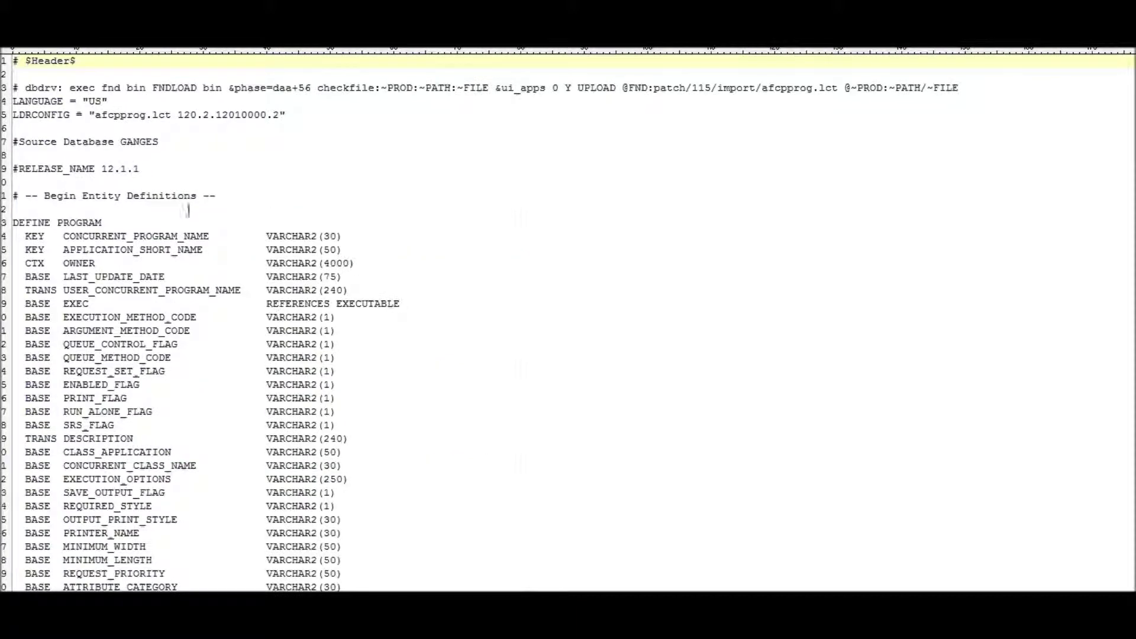
pyautogui.click(159, 170)
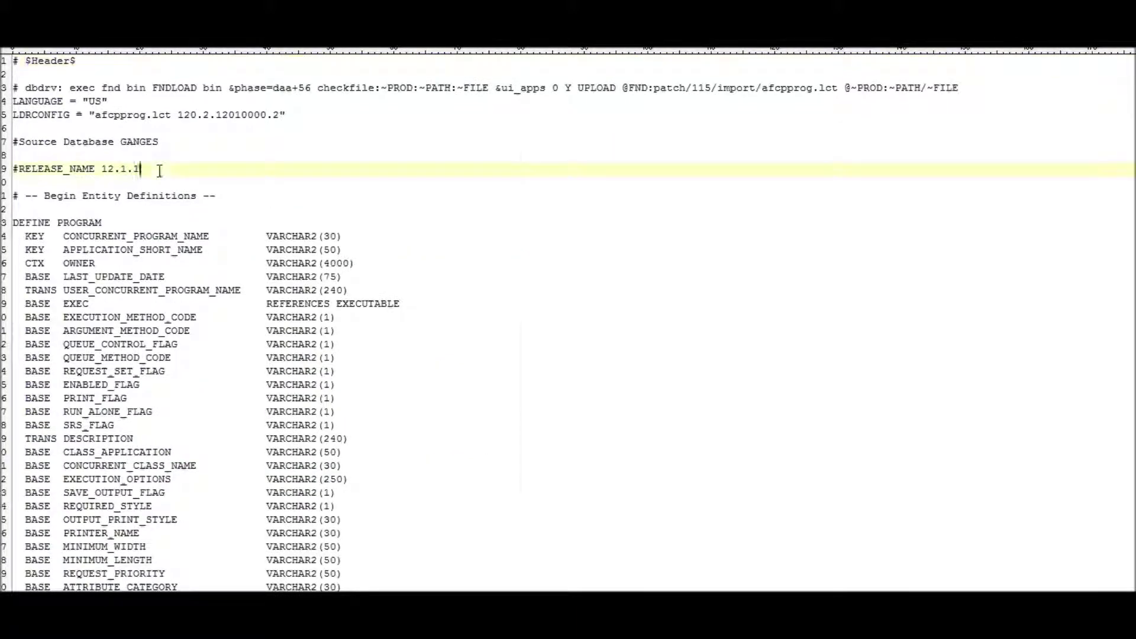
# Scroll to the end of the LDT file and select the program name on line 557.
pyautogui.scroll(-2, 258, 225)
pyautogui.scroll(2, 258, 225)
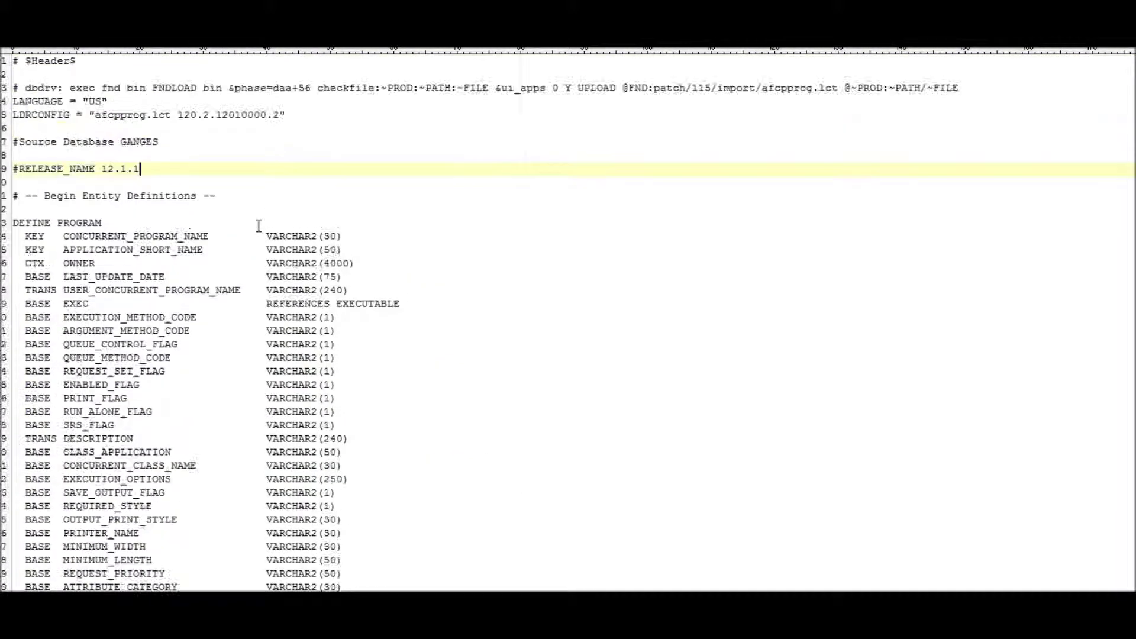
pyautogui.scroll(-10, 259, 225)
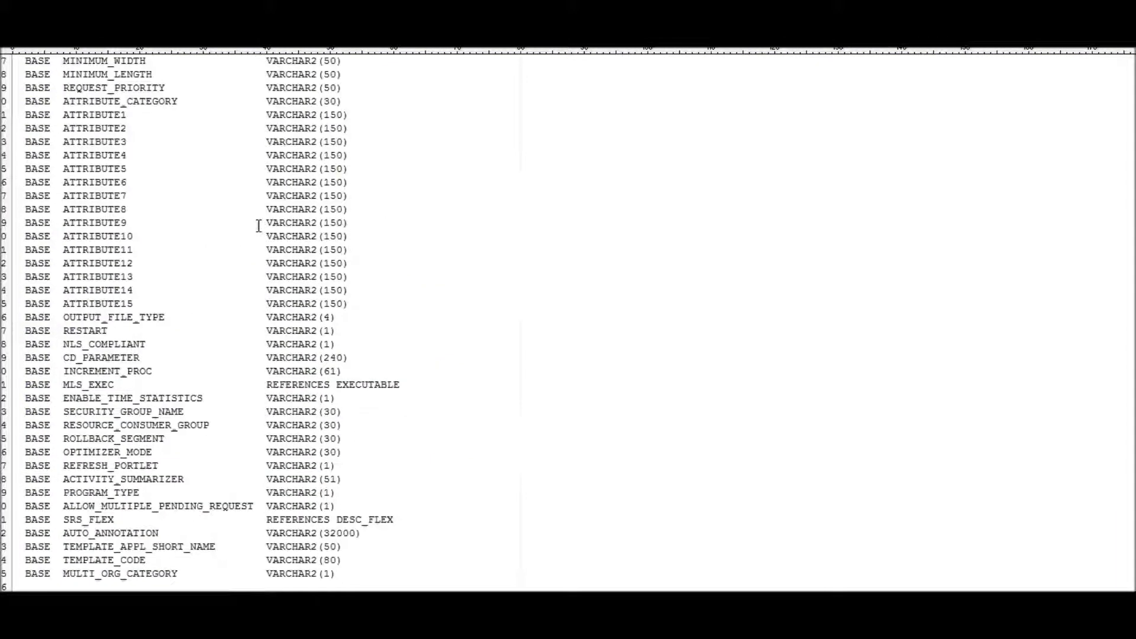
pyautogui.hotkey('ctrl', 'End')
pyautogui.scroll(4, 259, 225)
pyautogui.moveTo(231, 331); pyautogui.dragTo(520, 331)
pyautogui.moveTo(70, 290); pyautogui.dragTo(420, 426)
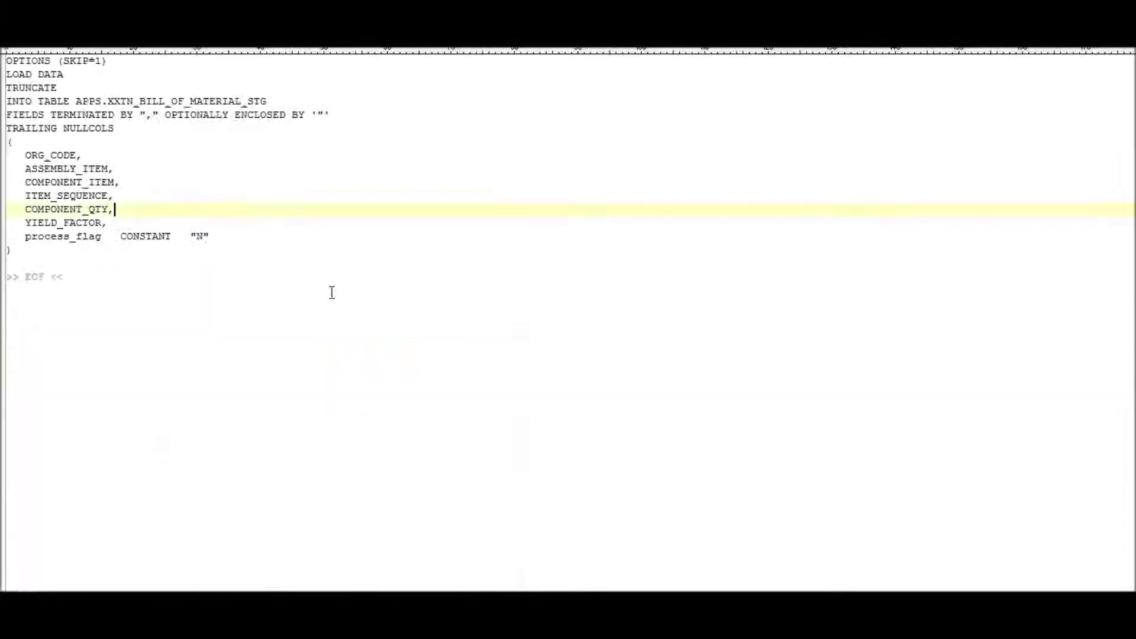
# Scroll the Readme down to Step-1 through Step-7, from copying the control file to running Import.
pyautogui.click(314, 282)
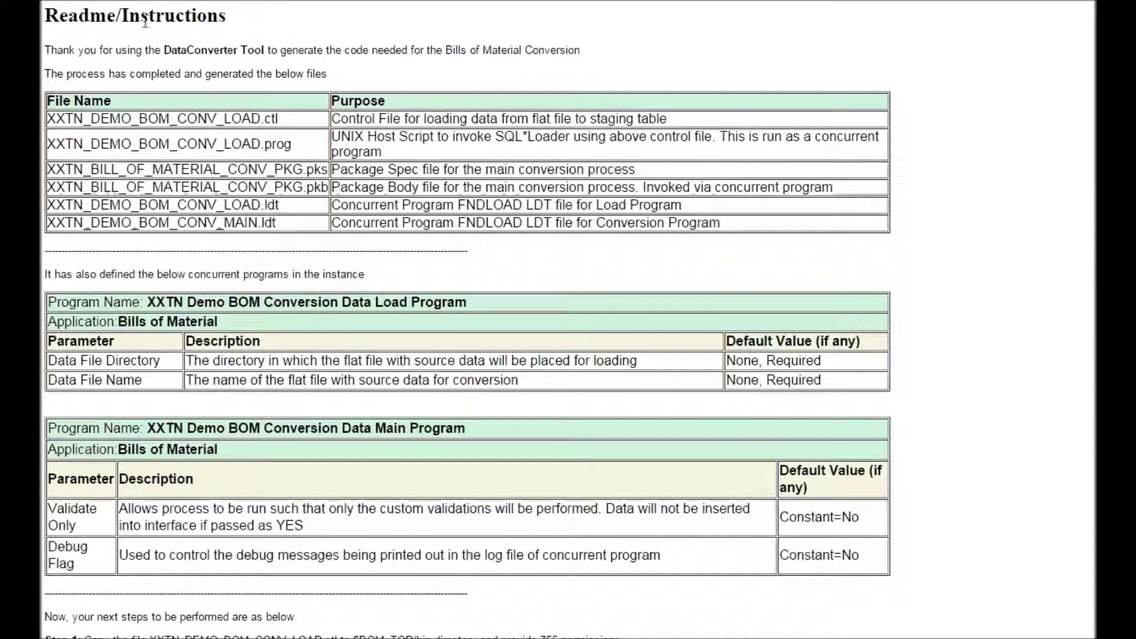
pyautogui.scroll(-2, 190, 112)
pyautogui.scroll(2, 192, 112)
pyautogui.scroll(-2, 708, 397)
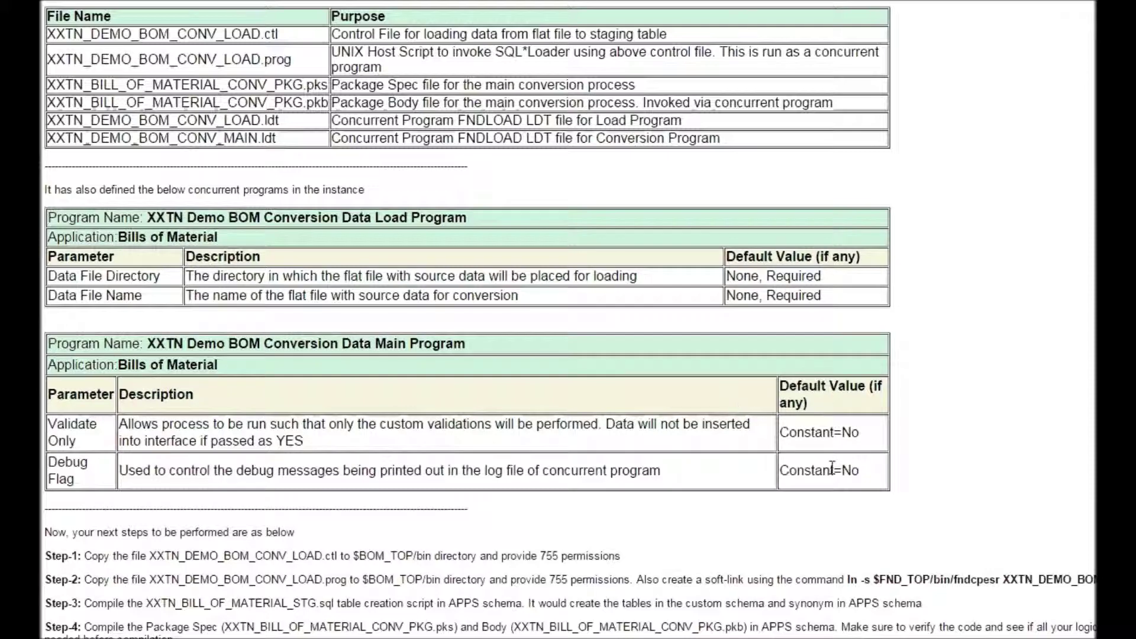
pyautogui.scroll(-2, 299, 448)
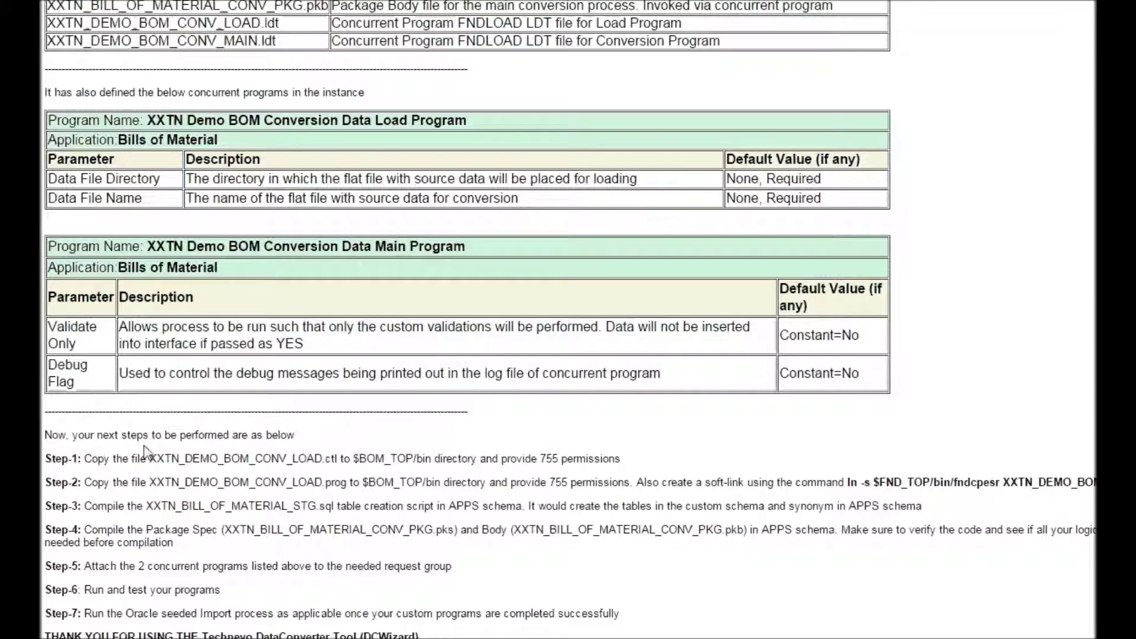